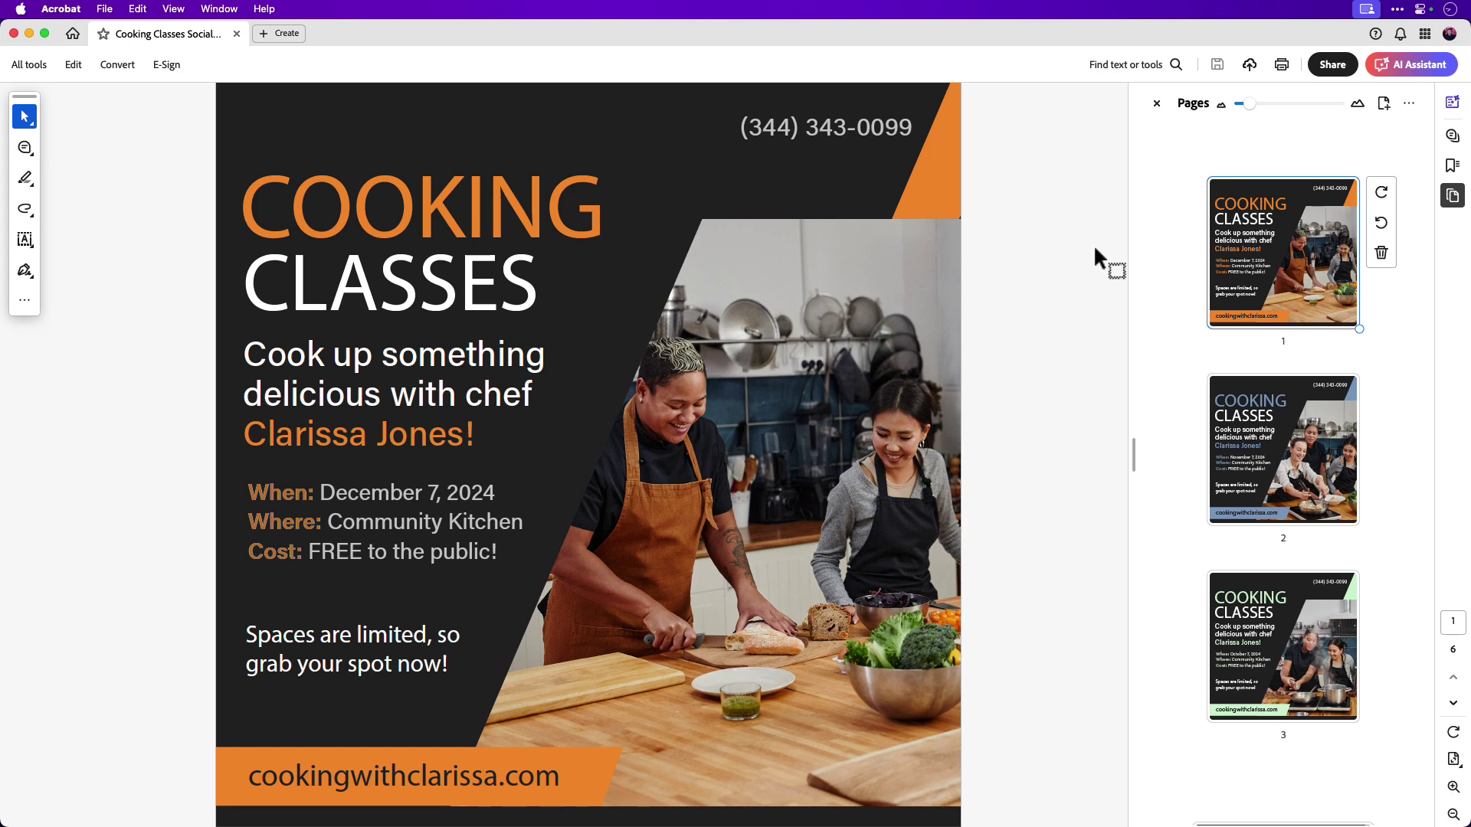
- Look through the page thumbnails of the cooking classes PDF and bring up the full list of tools
{"action": "scroll", "coordinate": [1175, 260], "scroll_direction": "down", "scroll_amount": 3}
{"action": "scroll", "coordinate": [1175, 268], "scroll_direction": "down", "scroll_amount": 4}
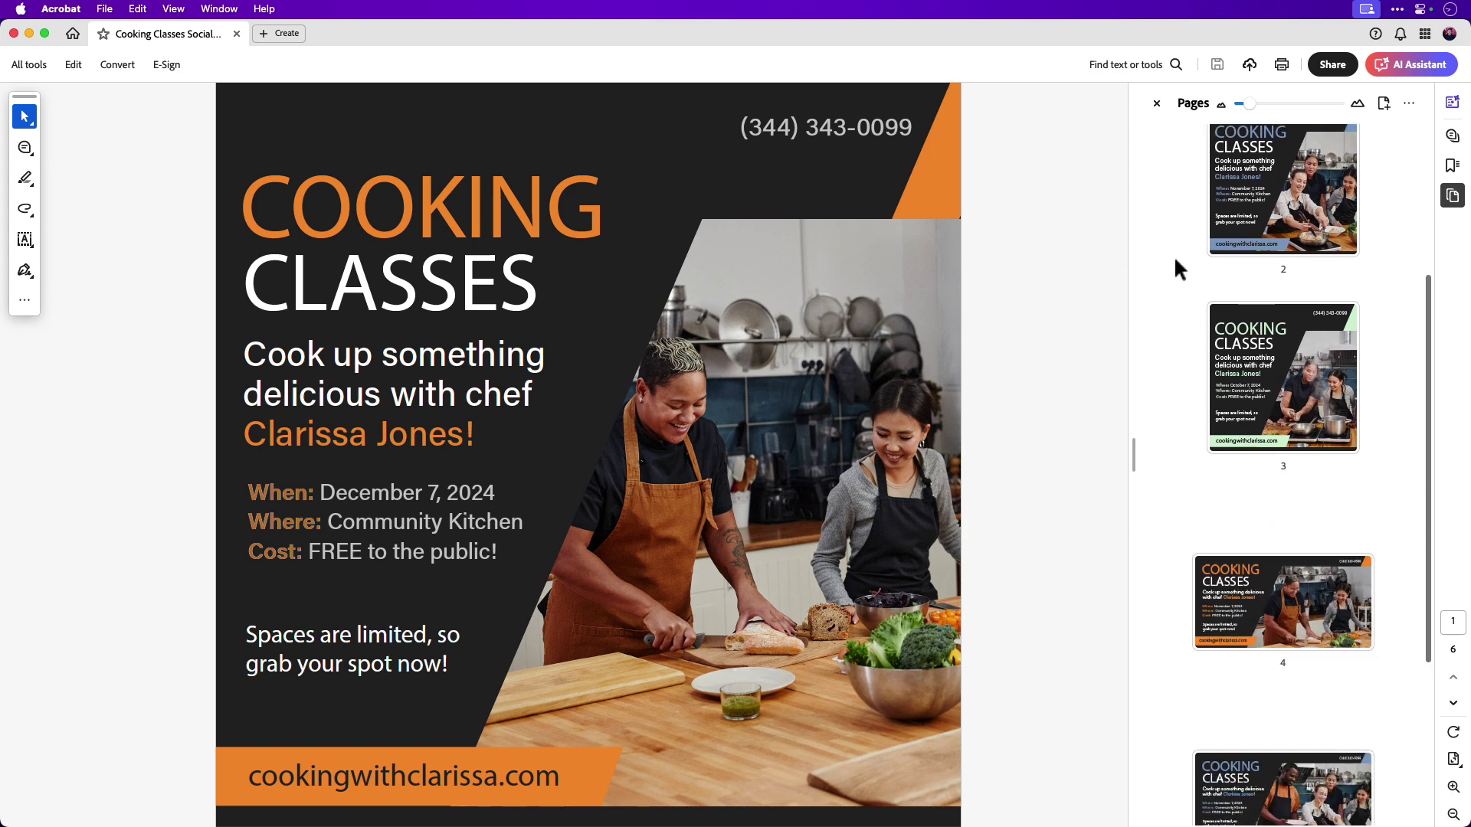
{"action": "scroll", "coordinate": [1176, 268], "scroll_direction": "up", "scroll_amount": 5}
{"action": "scroll", "coordinate": [1176, 264], "scroll_direction": "up", "scroll_amount": 3}
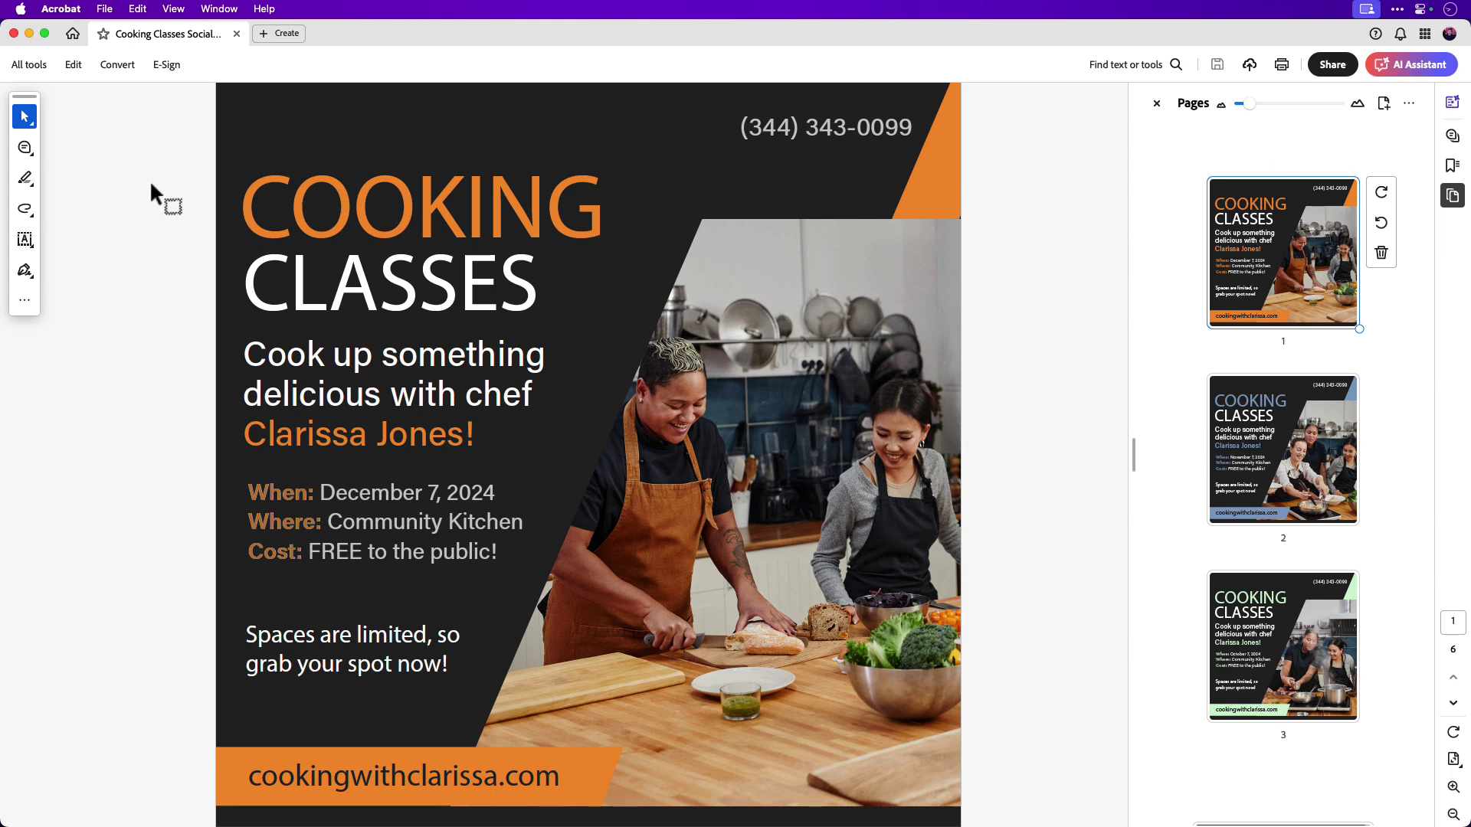
{"action": "left_click", "coordinate": [42, 64]}
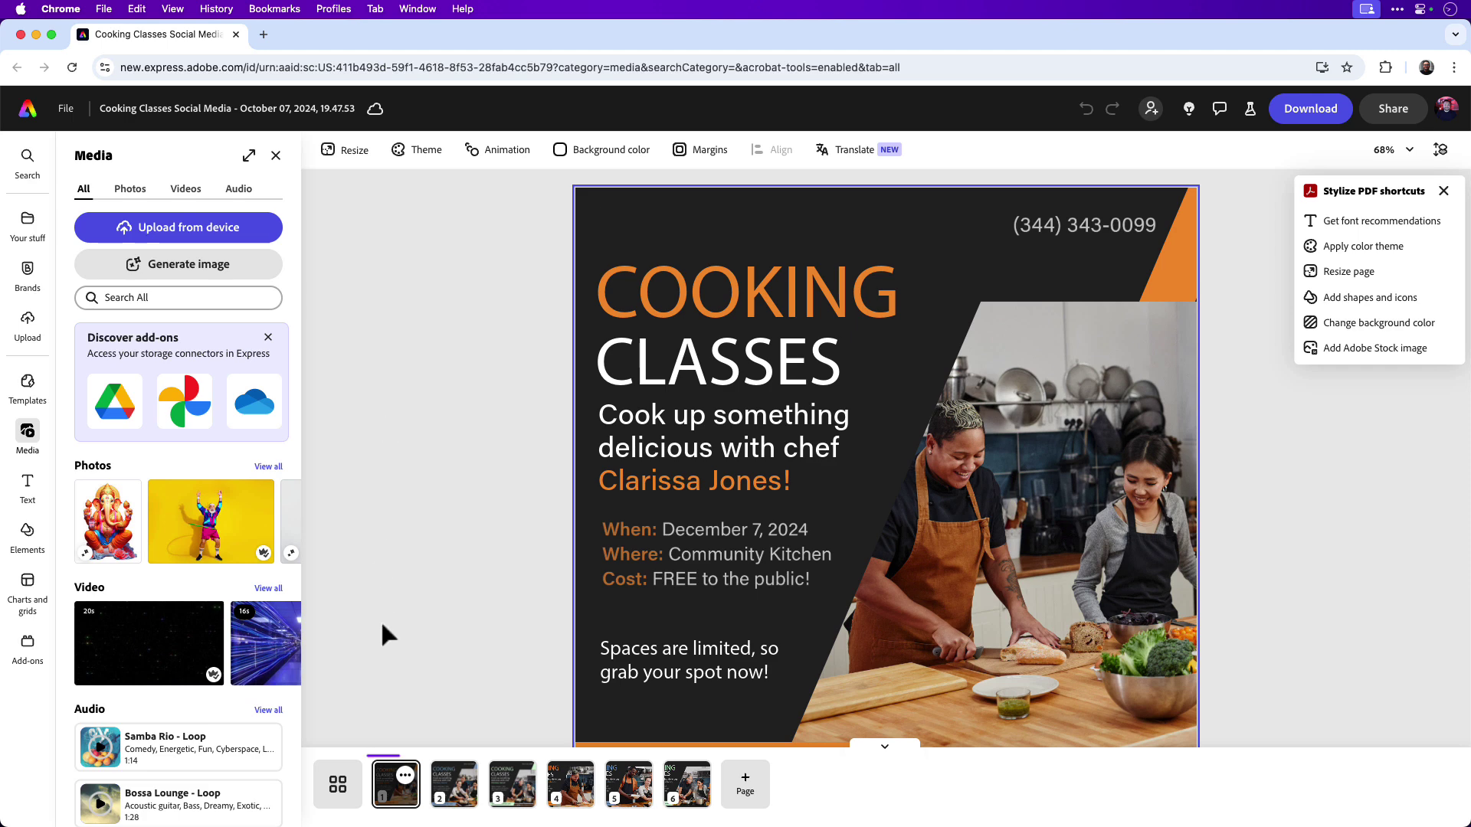
- In Adobe Express, look through all six design pages, finish on page 4, and dismiss the Stylize PDF shortcuts
{"action": "left_click", "coordinate": [454, 785]}
{"action": "left_click", "coordinate": [502, 795]}
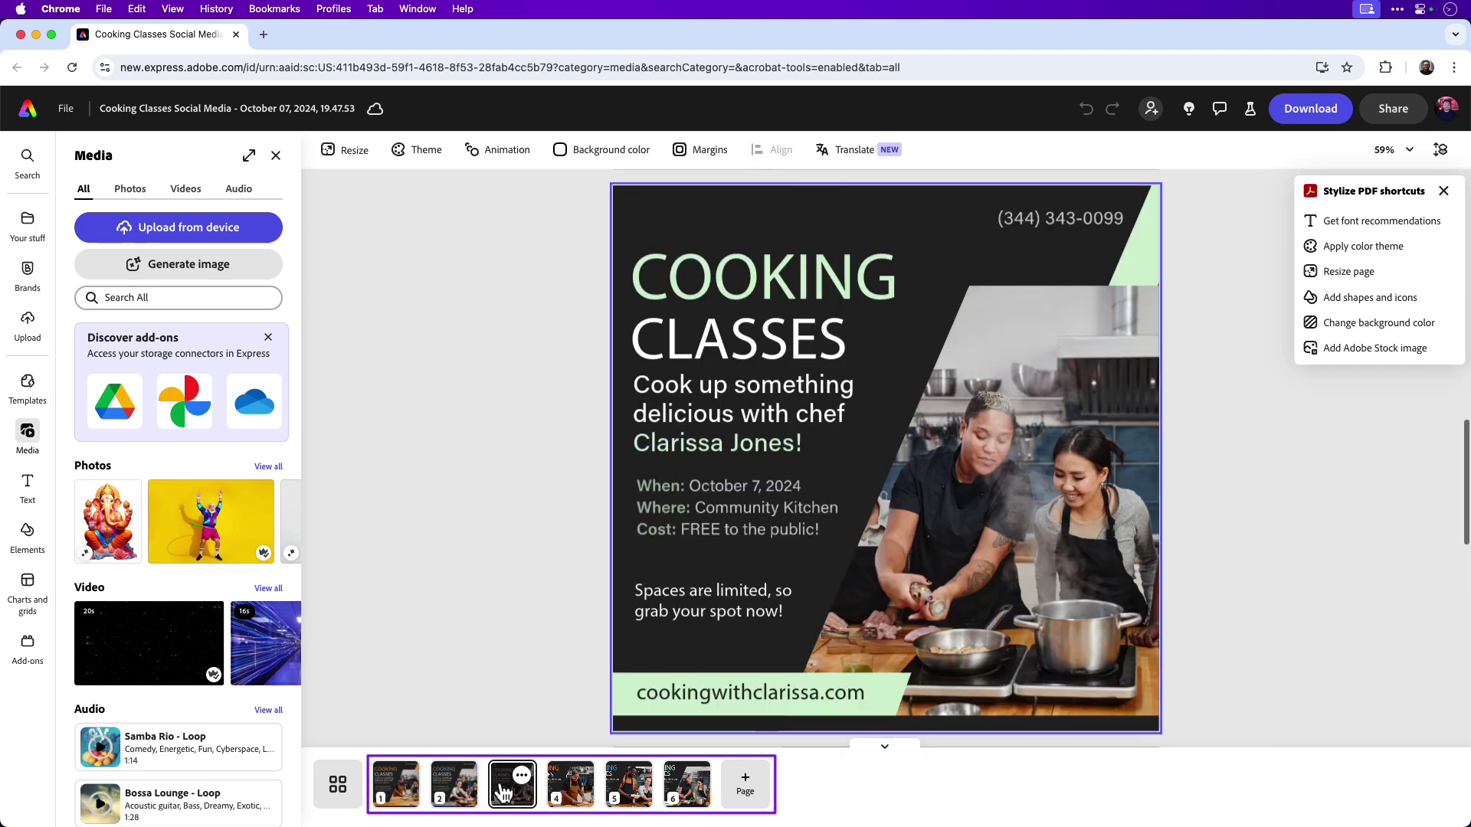
{"action": "left_click", "coordinate": [571, 793]}
{"action": "left_click", "coordinate": [618, 797]}
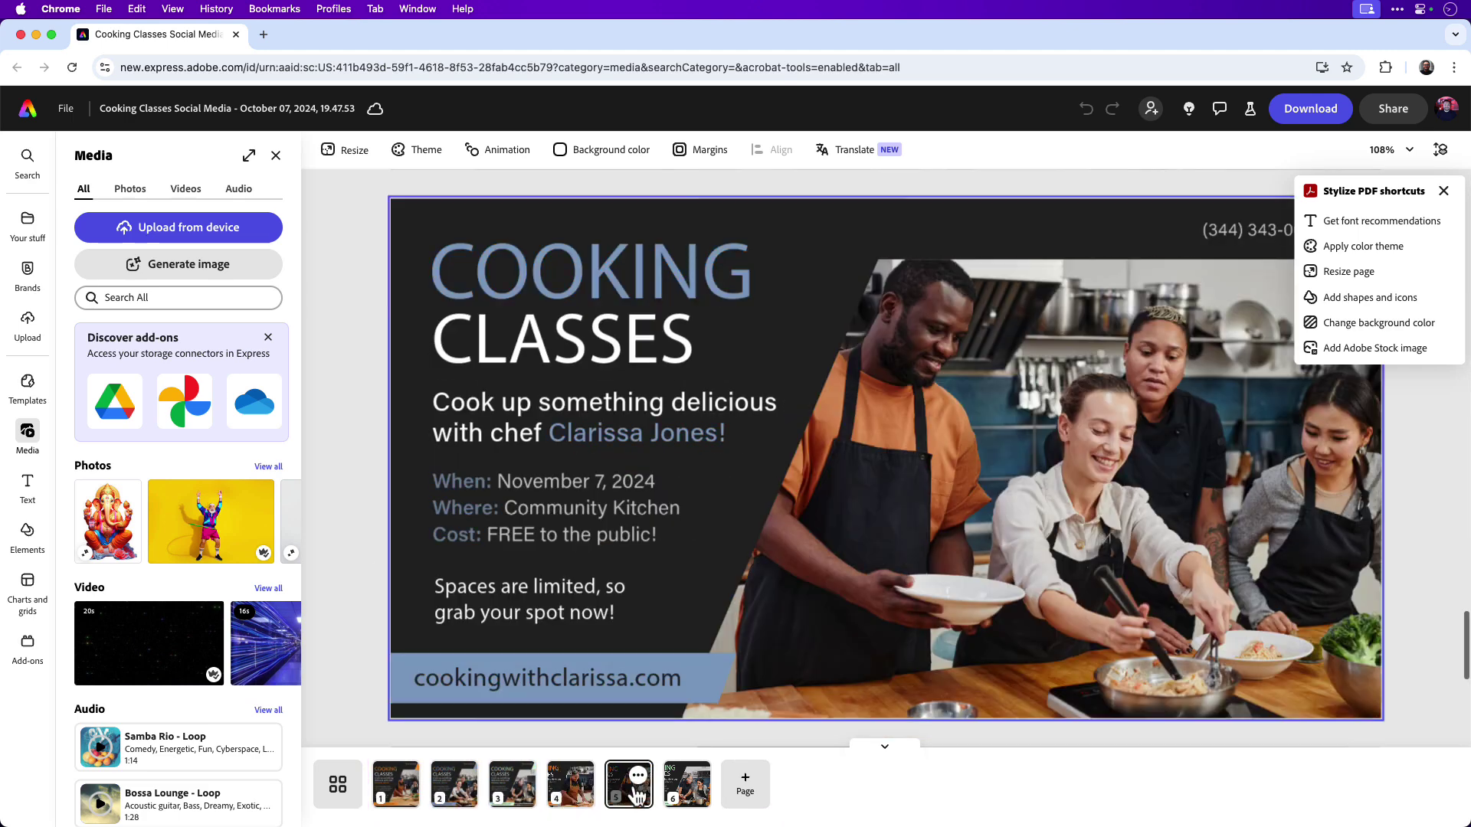
{"action": "left_click", "coordinate": [682, 793]}
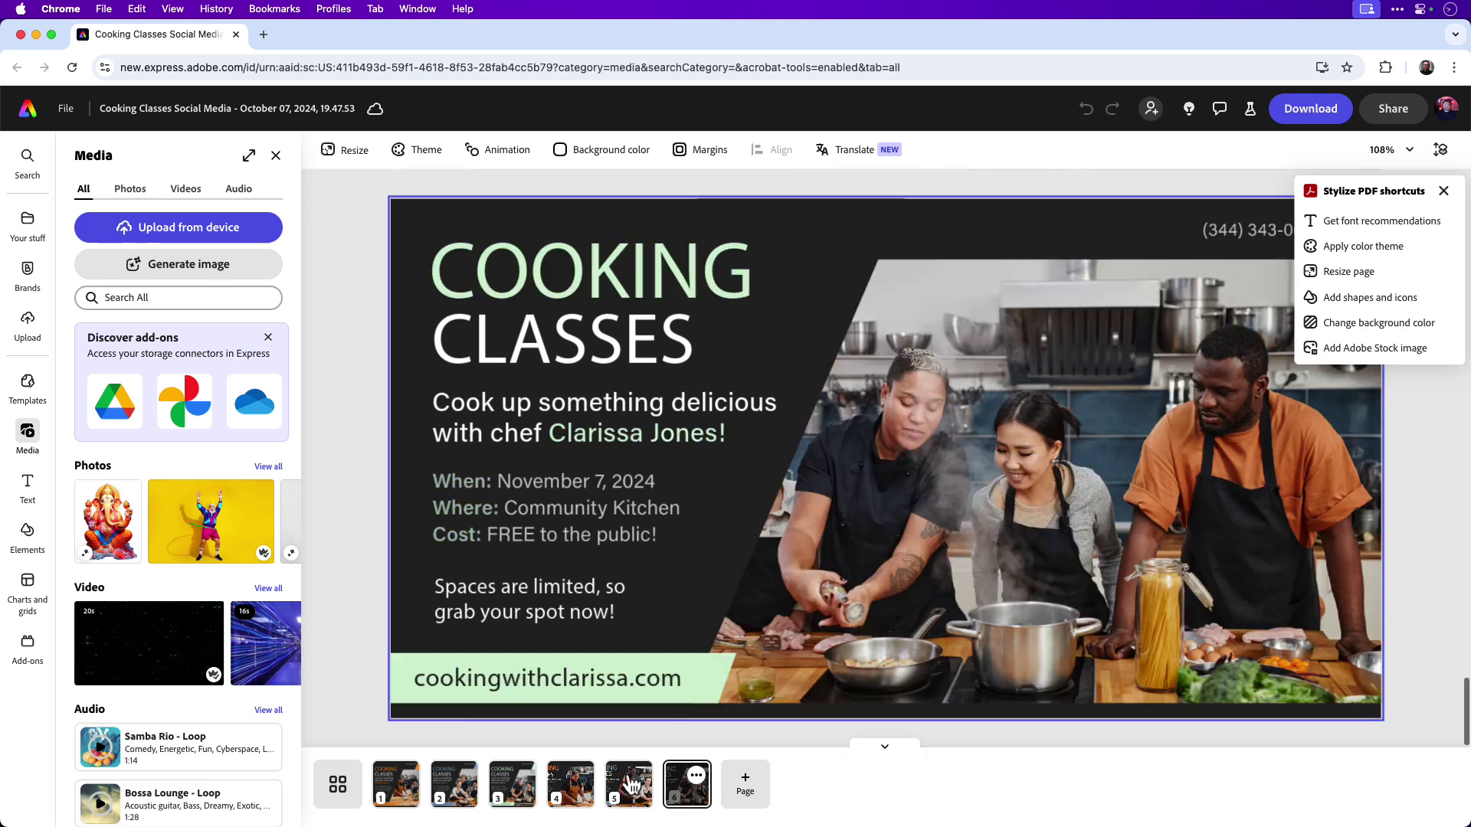
{"action": "left_click", "coordinate": [396, 793]}
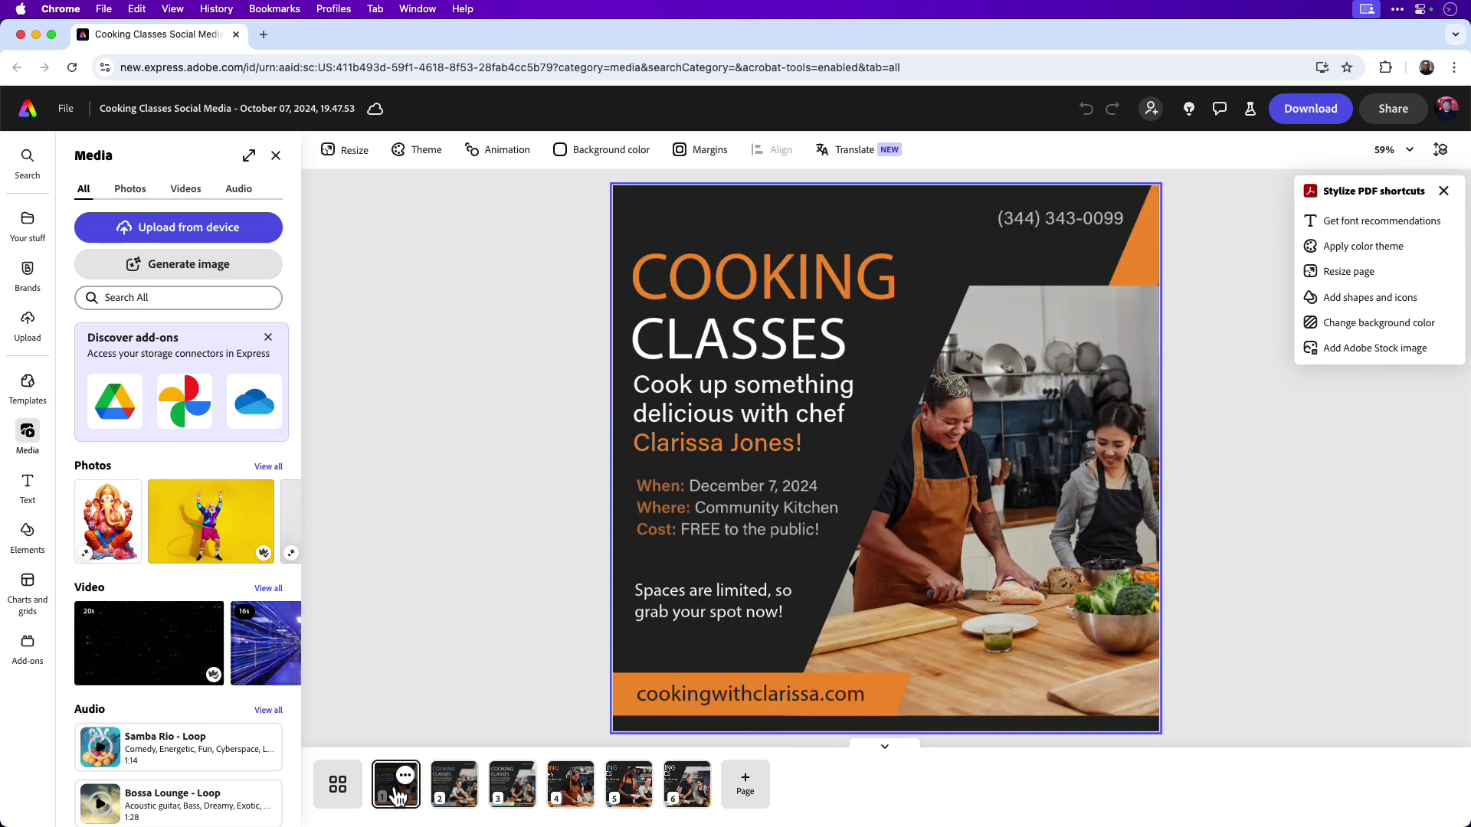
{"action": "left_click", "coordinate": [569, 793]}
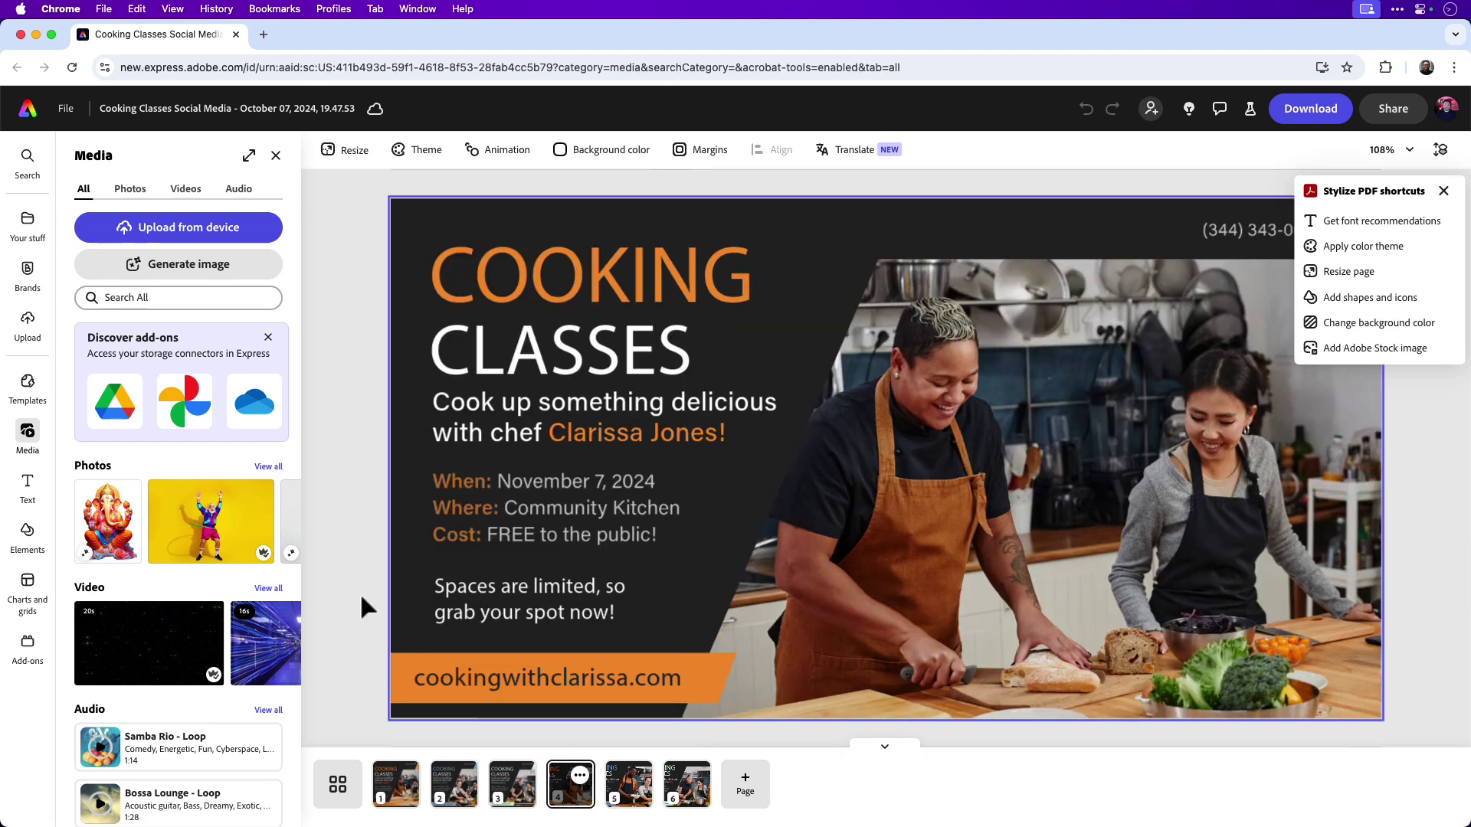
{"action": "left_click", "coordinate": [1444, 193]}
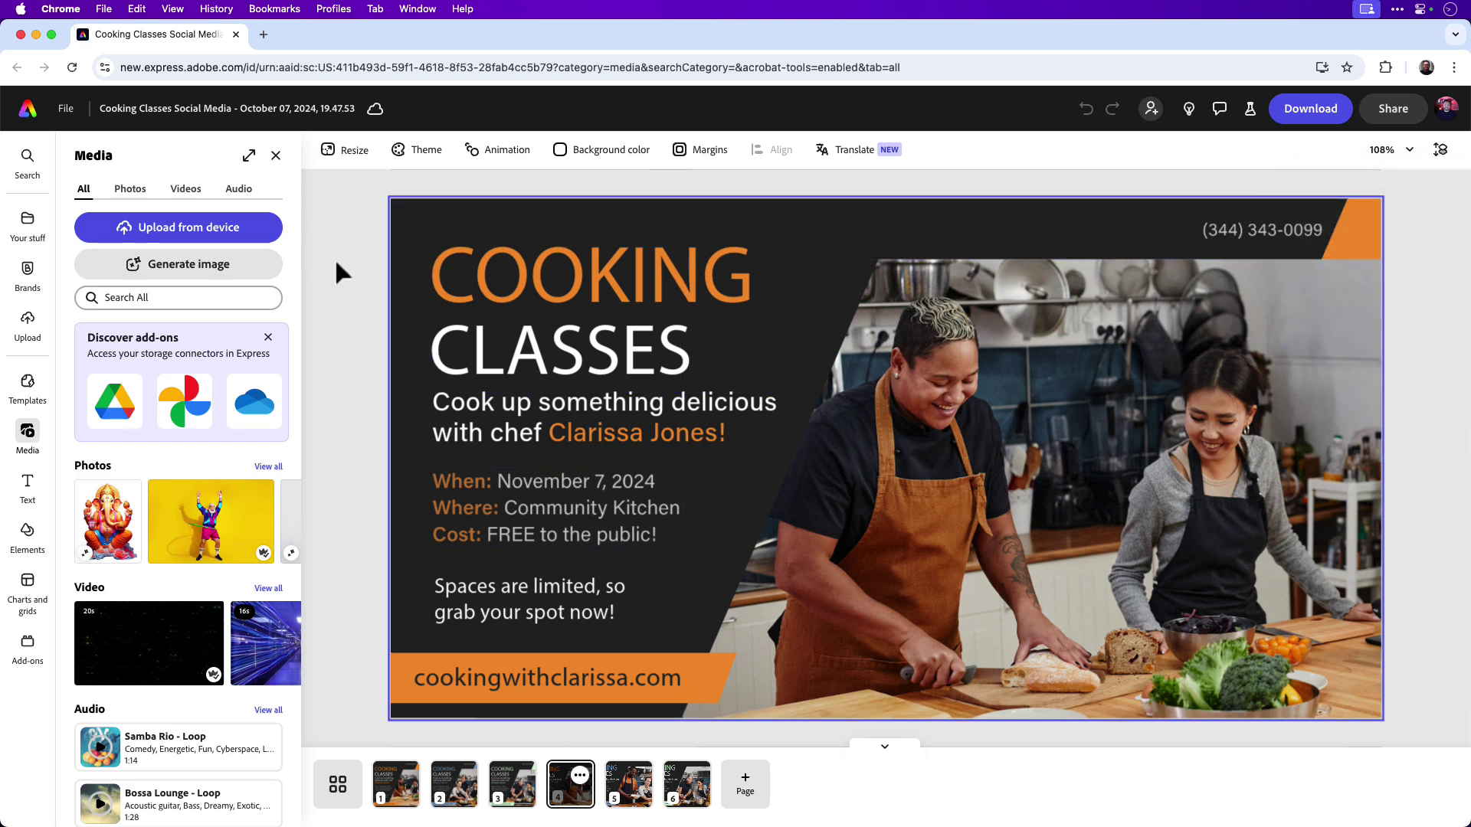
- Delete the word CLASSES from the headline text box on page 4, keeping only COOKING
{"action": "left_click", "coordinate": [575, 303]}
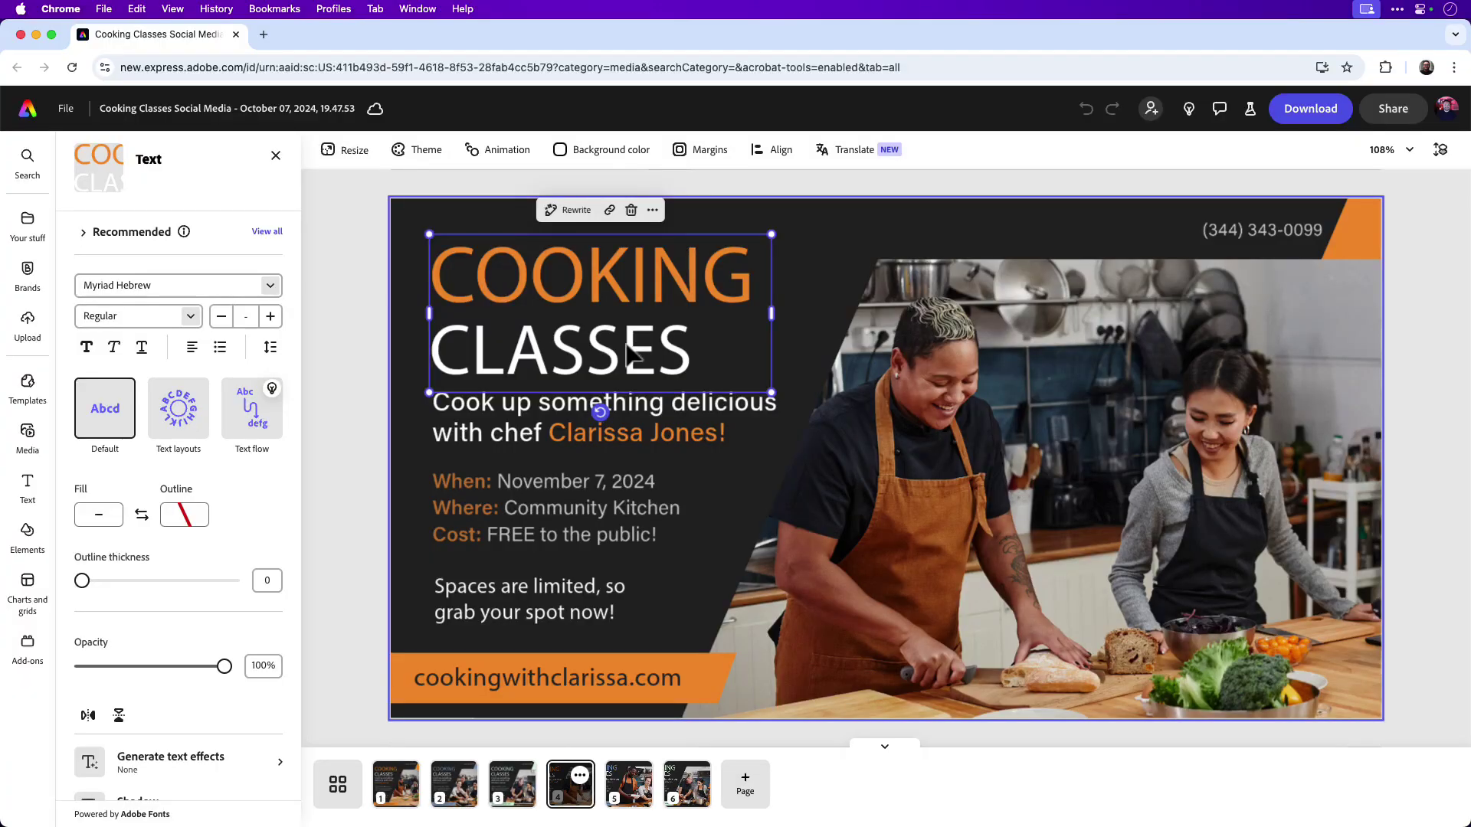
{"action": "double_click", "coordinate": [563, 371]}
{"action": "left_click", "coordinate": [565, 371]}
{"action": "double_click", "coordinate": [574, 366]}
{"action": "left_click", "coordinate": [681, 360]}
{"action": "left_click_drag", "start_coordinate": [681, 360], "coordinate": [456, 359]}
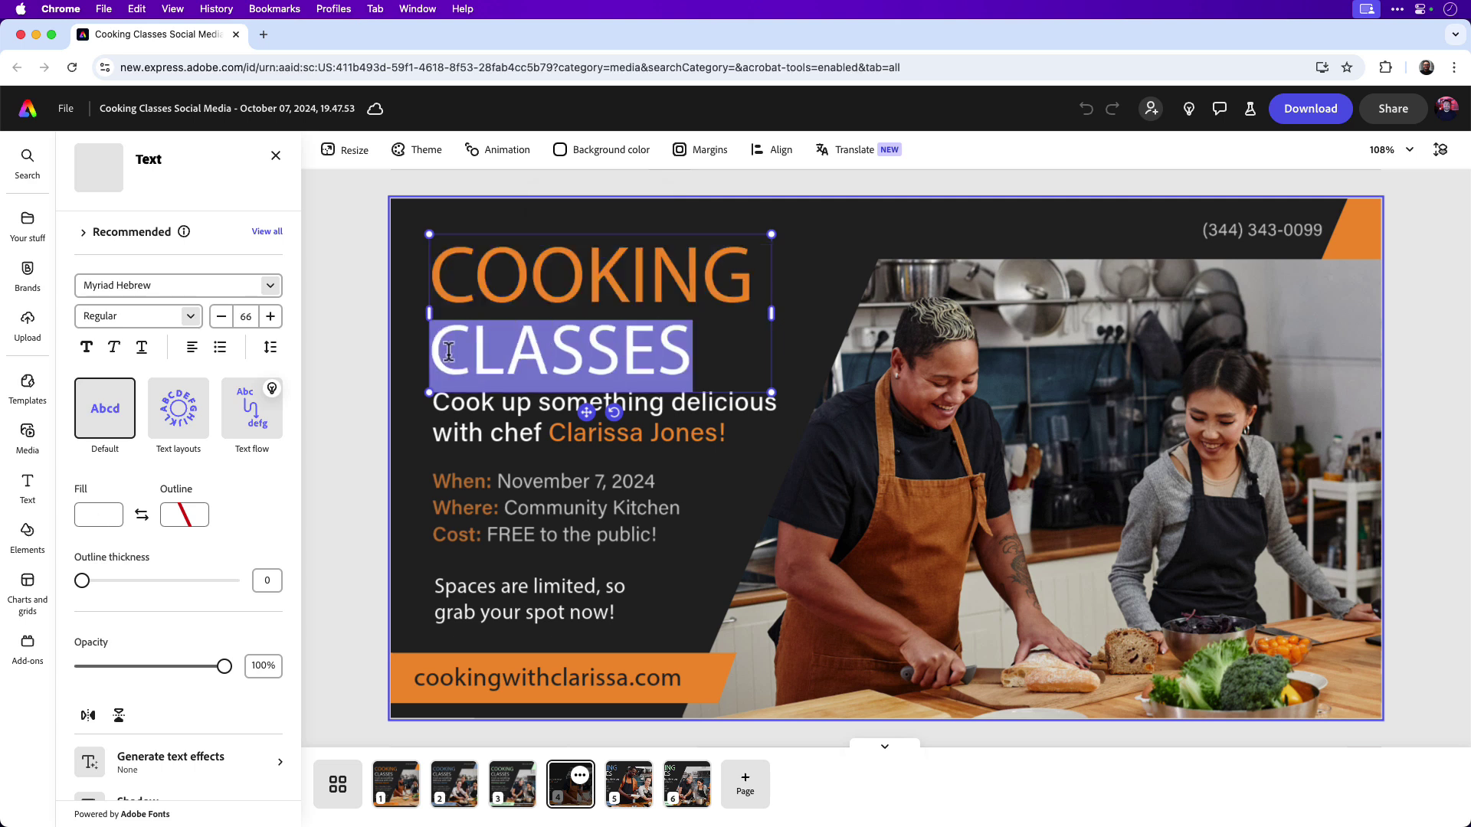
{"action": "key", "text": "BackSpace"}
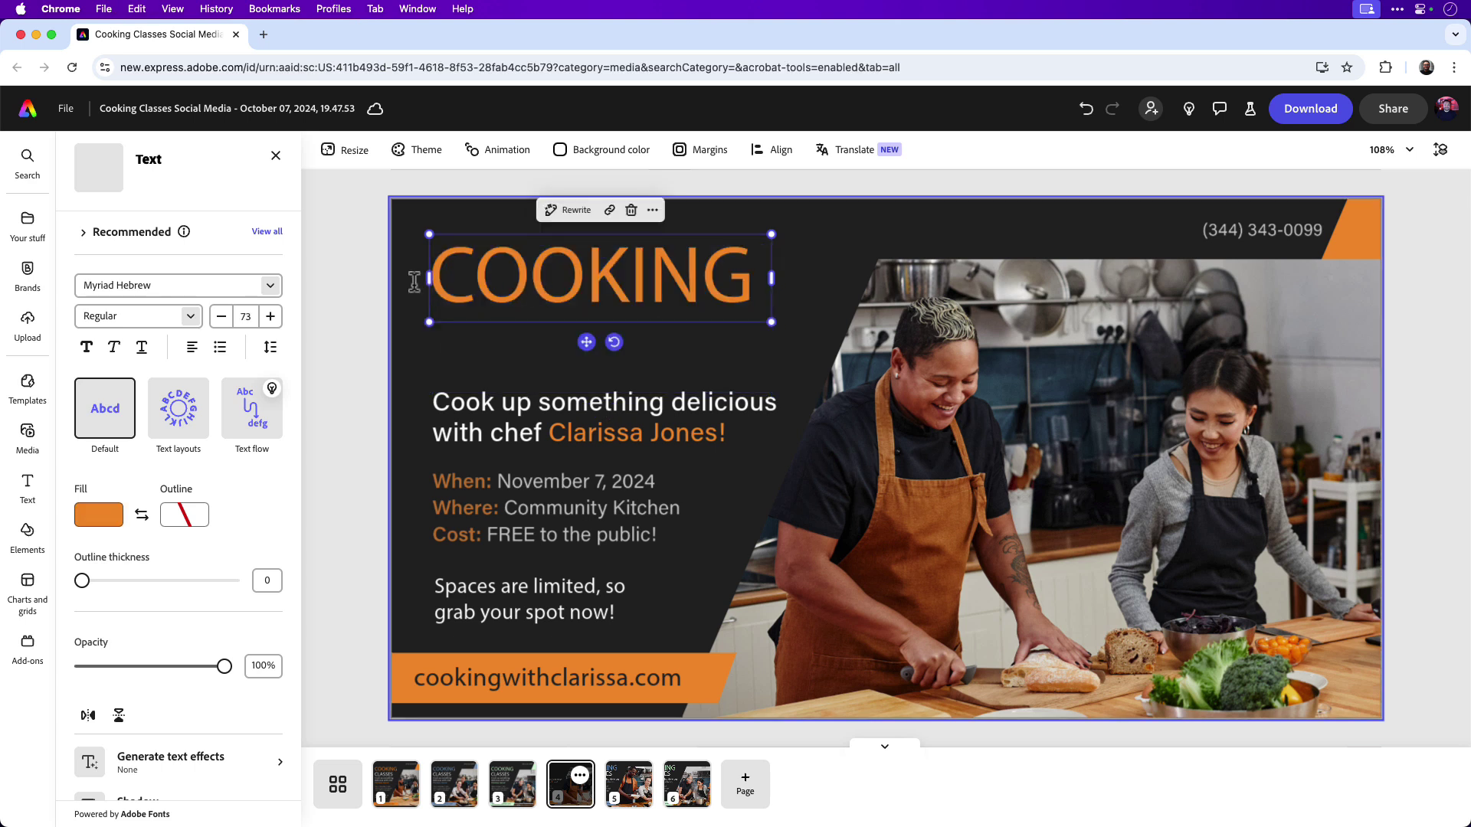
{"action": "left_click", "coordinate": [336, 283]}
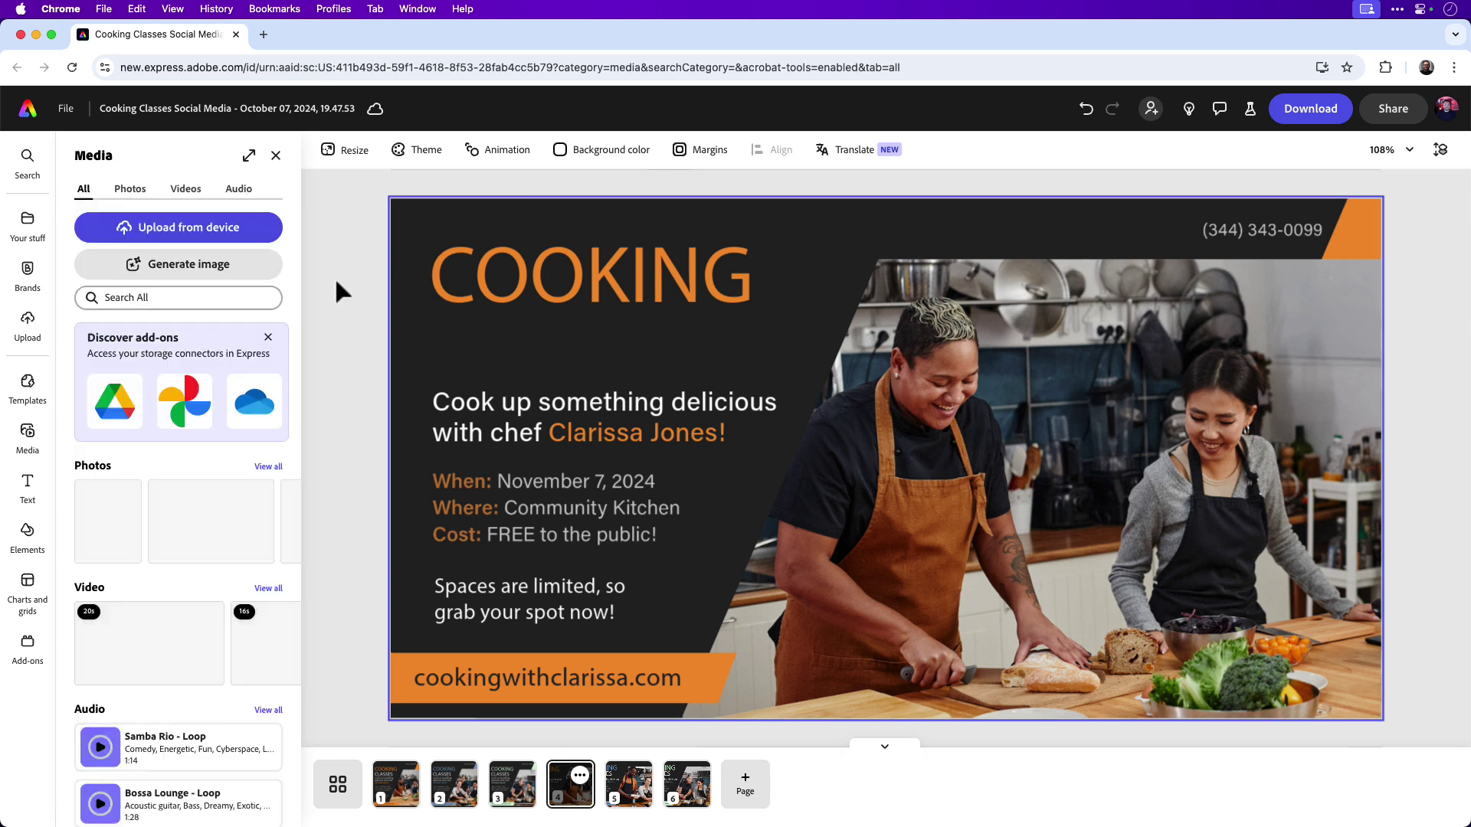
- Duplicate the COOKING headline directly below the original and change the copy's text to CLASSES
{"action": "key", "text": "alt"}
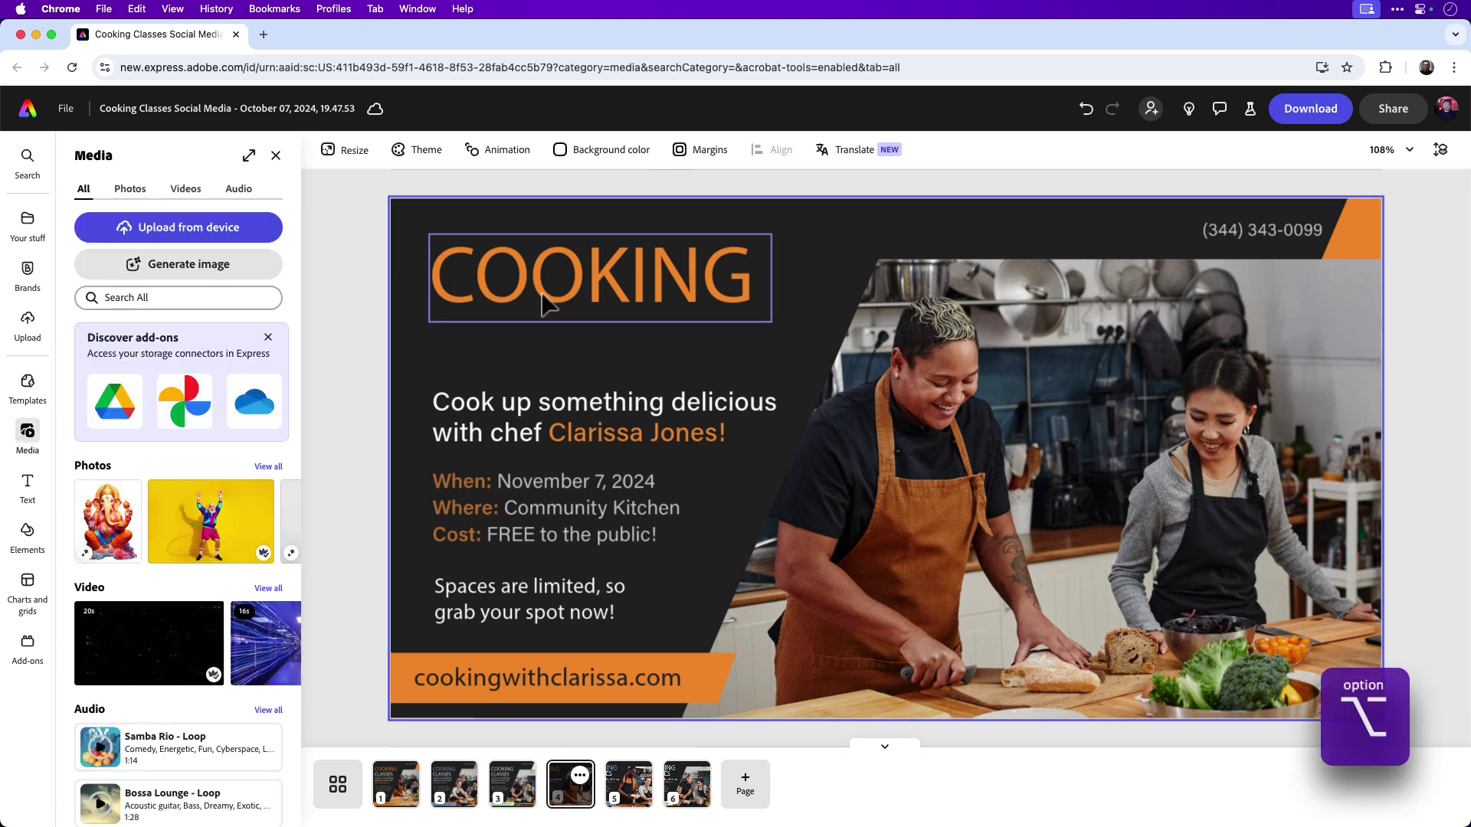
{"action": "left_click_drag", "start_coordinate": [566, 302], "coordinate": [559, 354]}
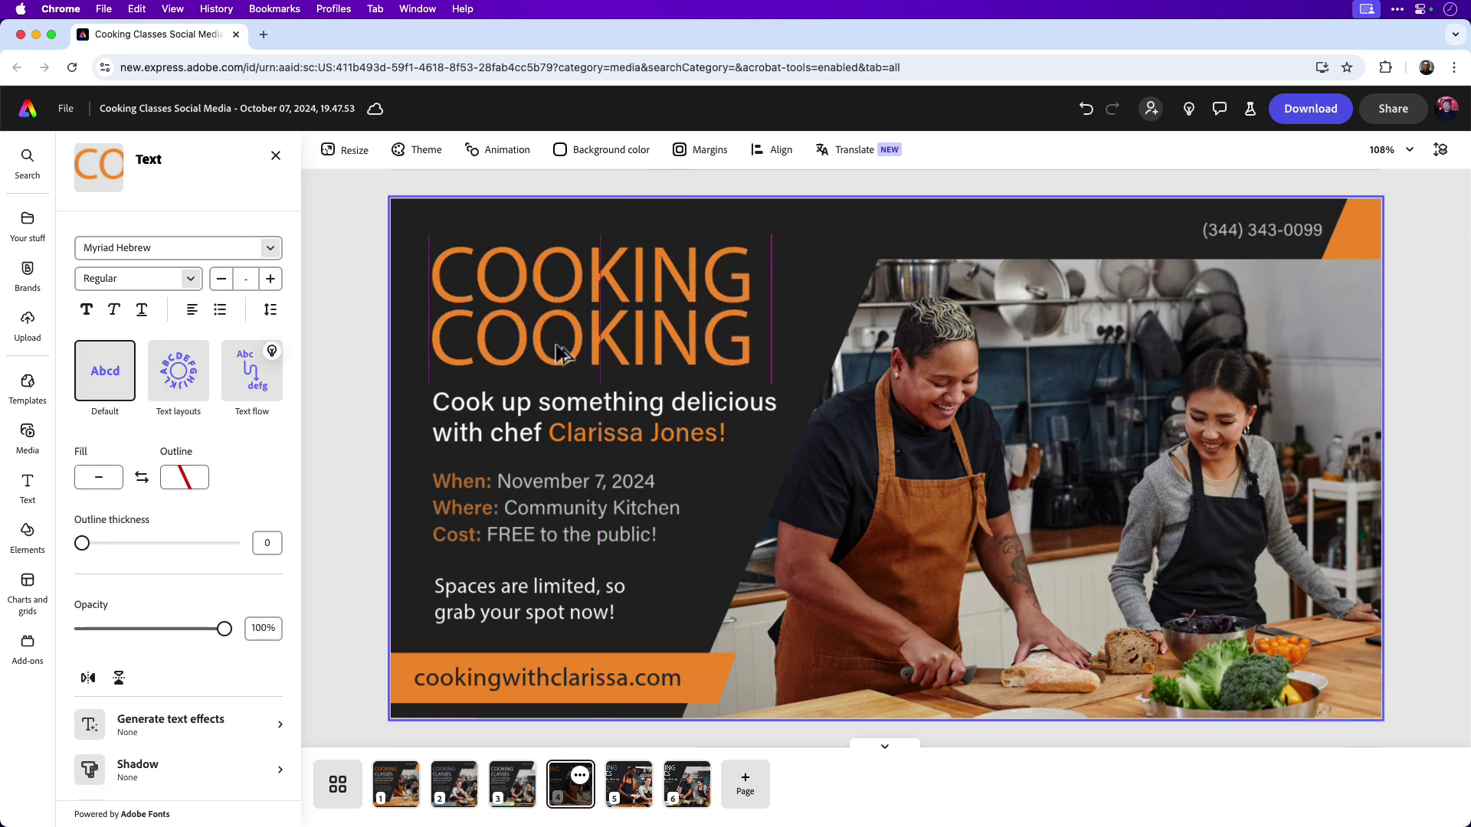
{"action": "double_click", "coordinate": [573, 352]}
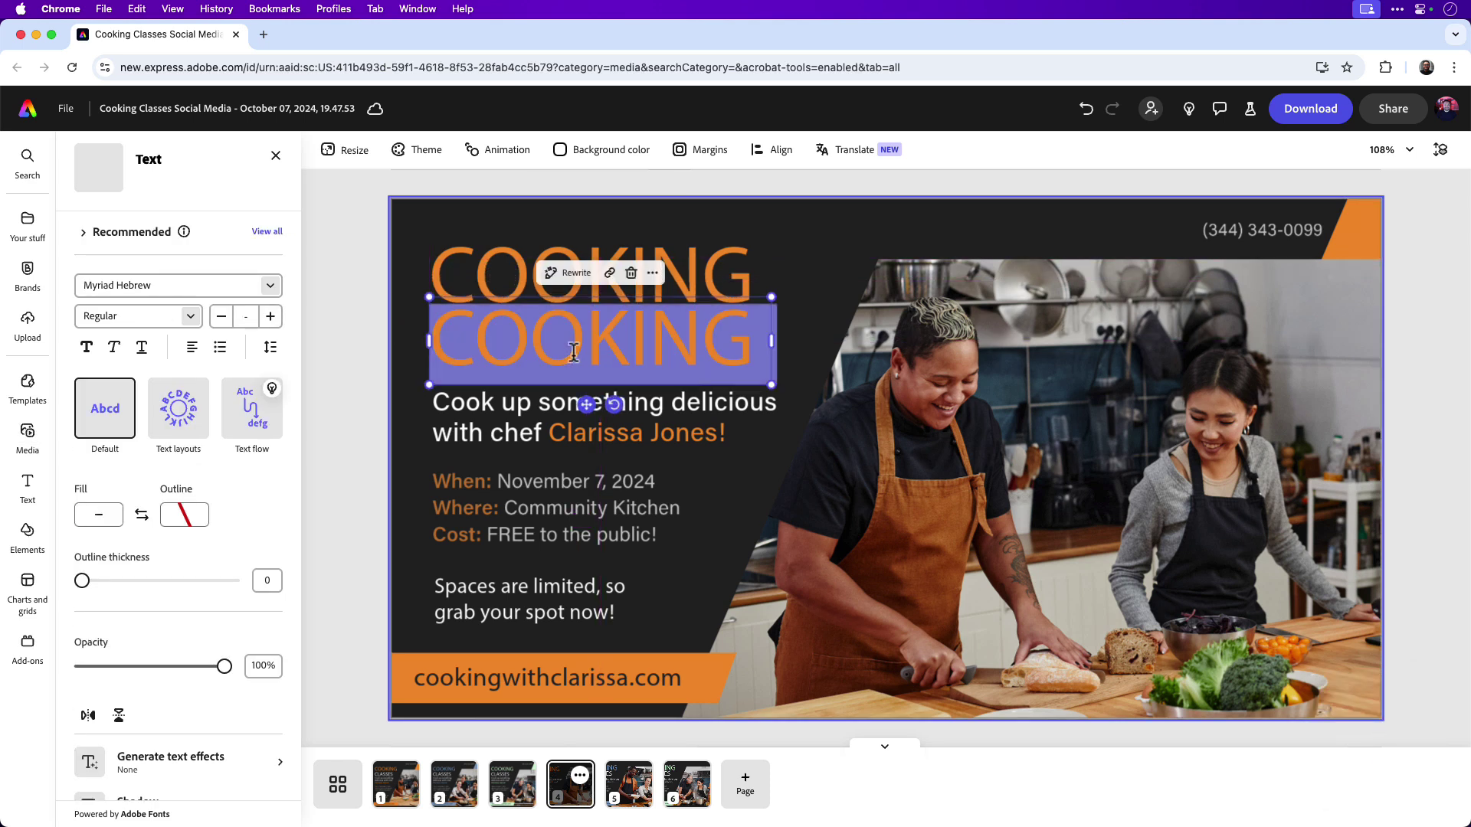
{"action": "type", "text": "CLASSES"}
- Change the fill colour of the CLASSES text to white
{"action": "double_click", "coordinate": [666, 345]}
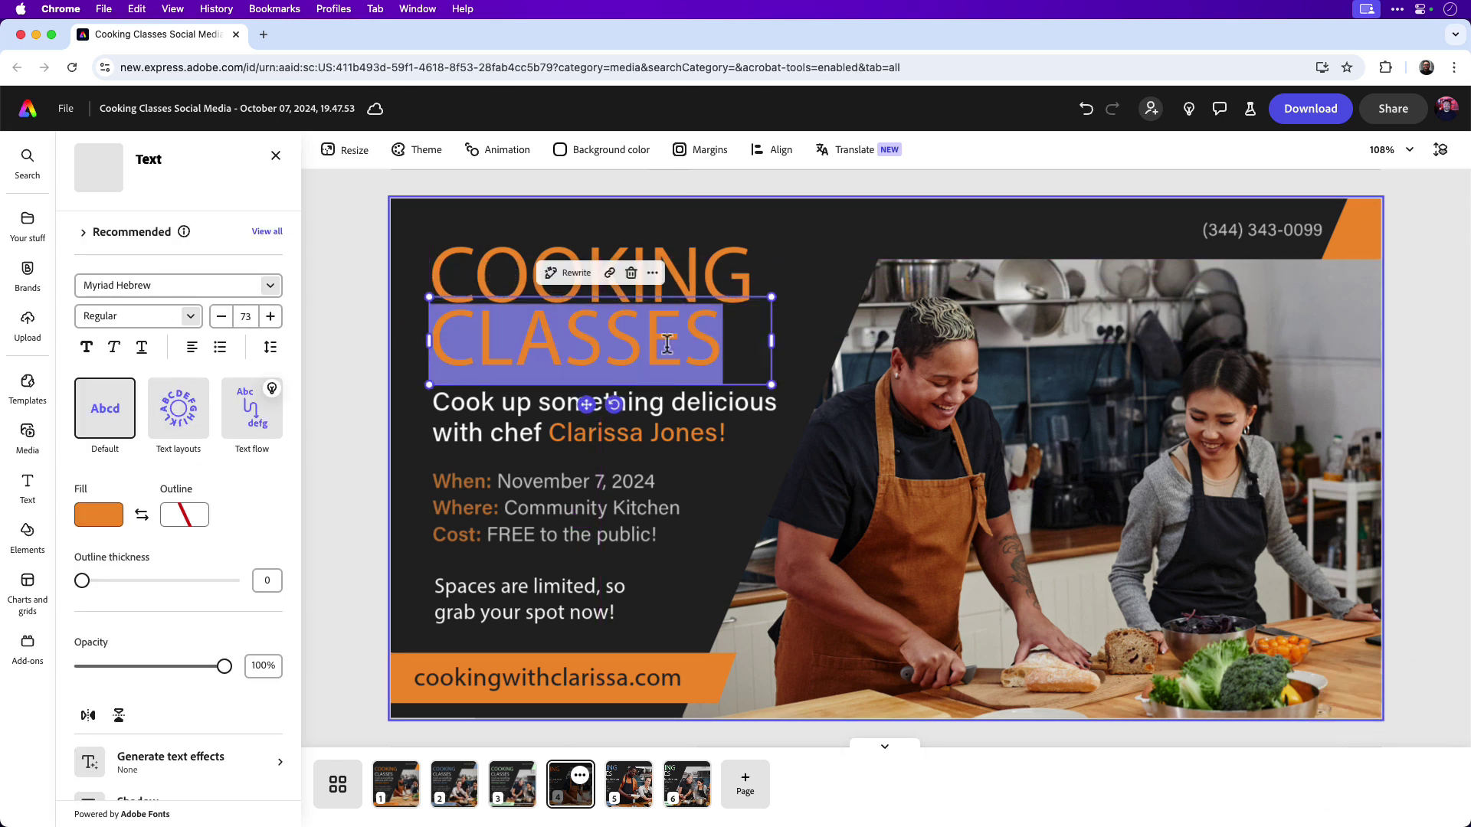
{"action": "left_click", "coordinate": [115, 519]}
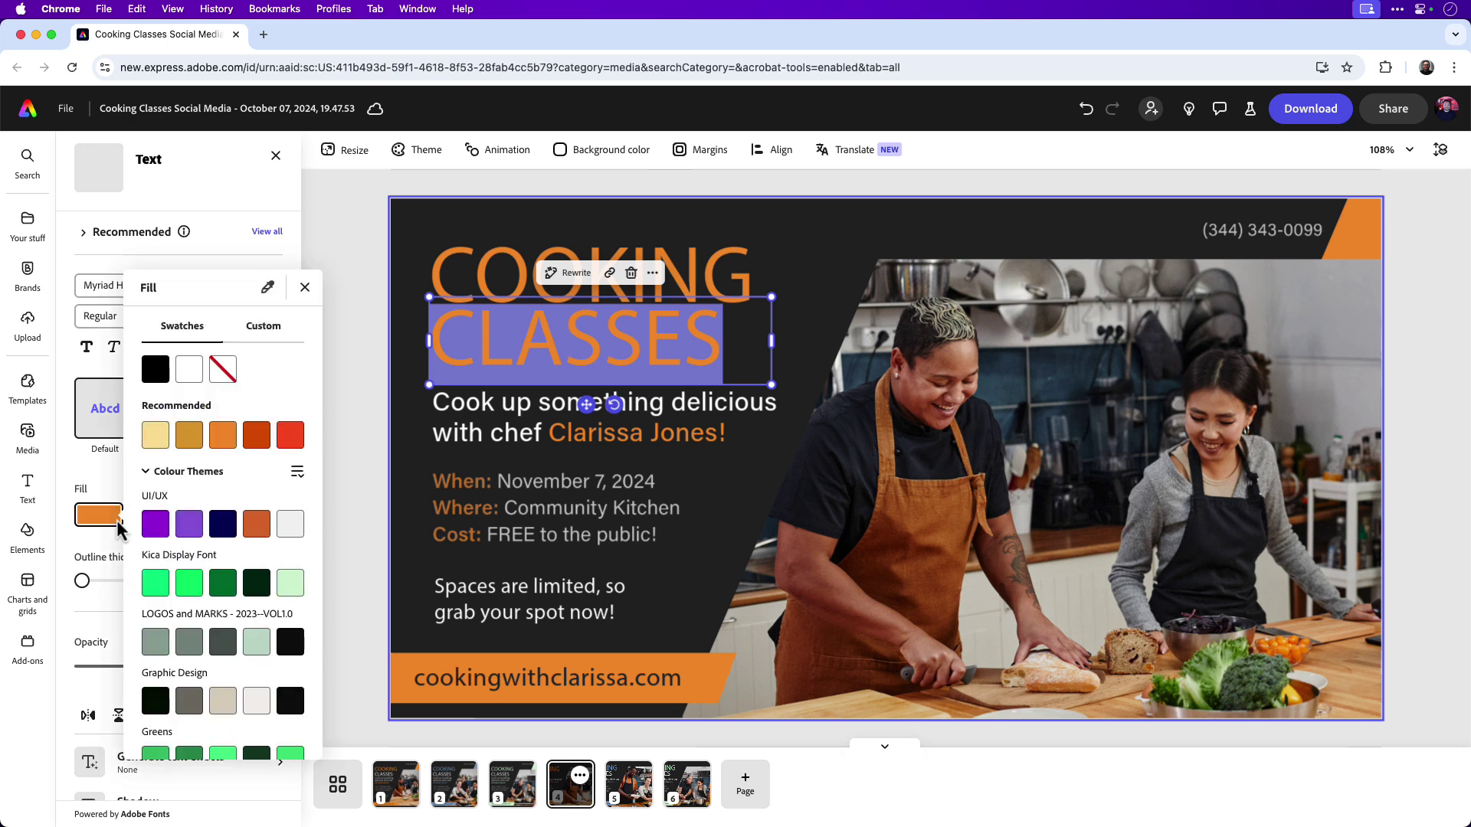
{"action": "left_click", "coordinate": [189, 369]}
{"action": "key", "text": "Escape"}
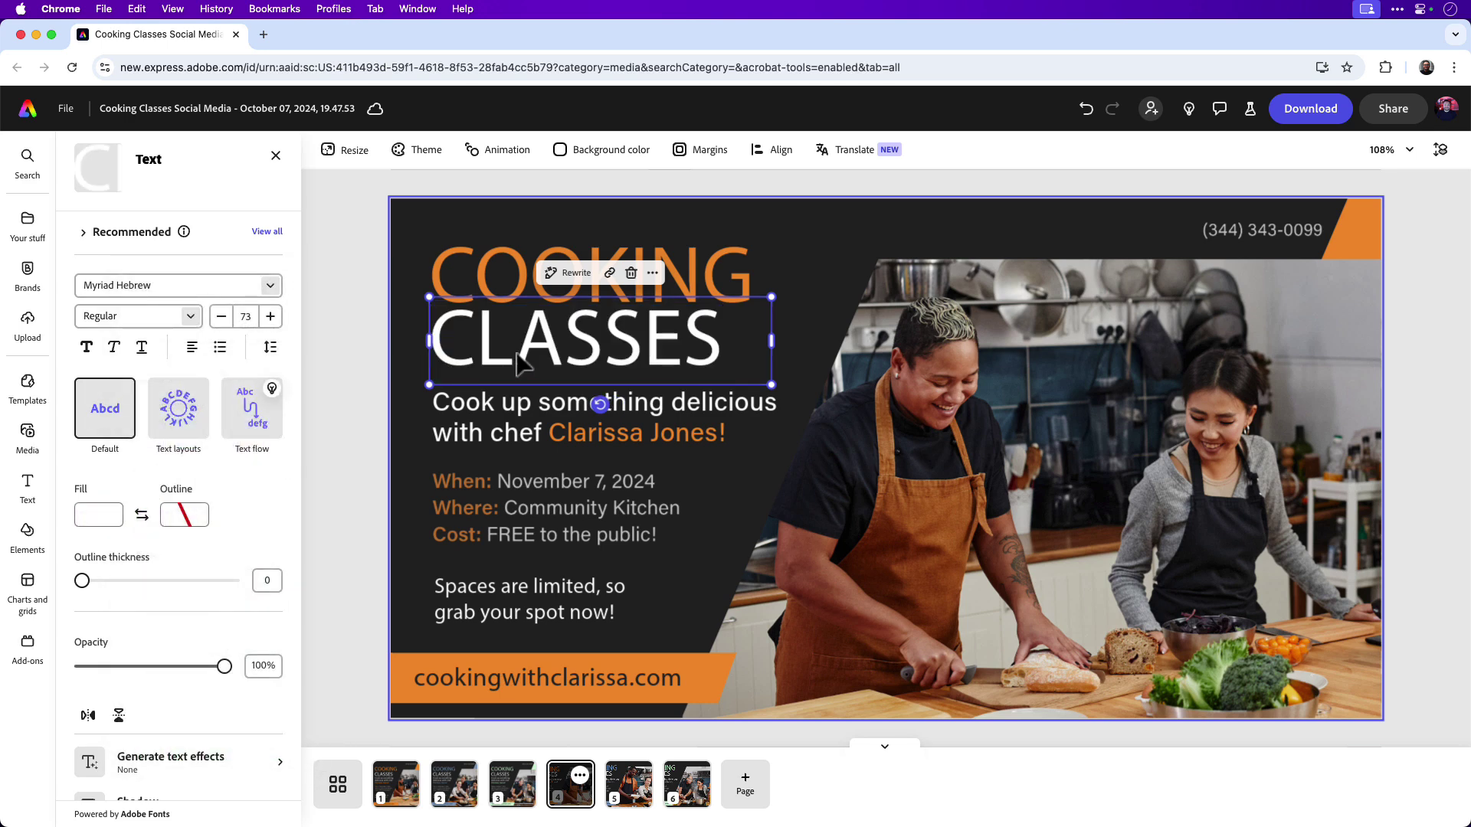
{"action": "left_click", "coordinate": [350, 337]}
- Nudge the CLASSES text box down five small increments beneath COOKING and deselect it
{"action": "left_click", "coordinate": [509, 355]}
{"action": "key", "text": "Down"}
{"action": "key", "text": "Down"}
{"action": "key", "text": "Down"}
{"action": "key", "text": "Down"}
{"action": "key", "text": "Down"}
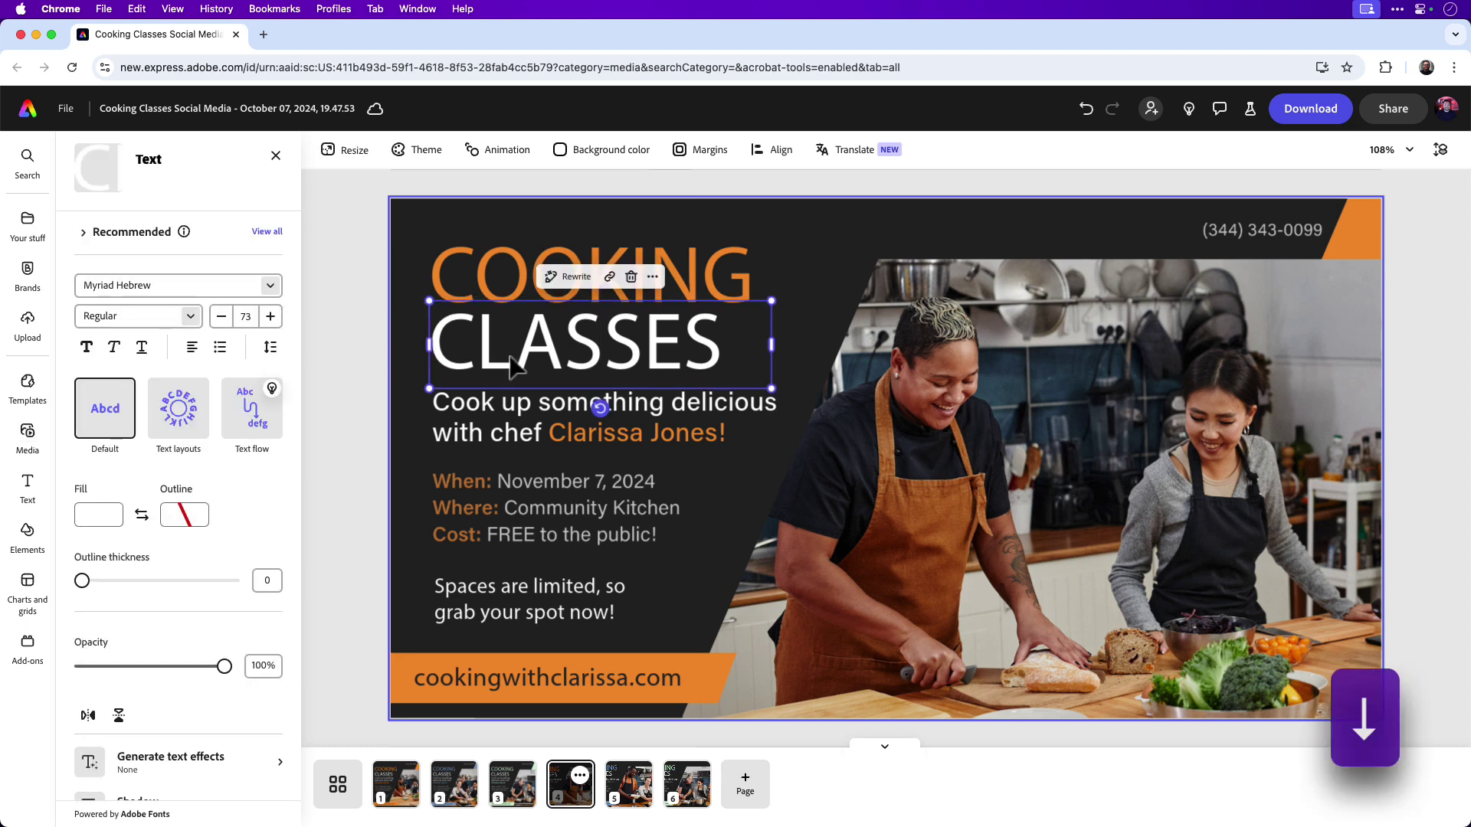
{"action": "left_click", "coordinate": [362, 361]}
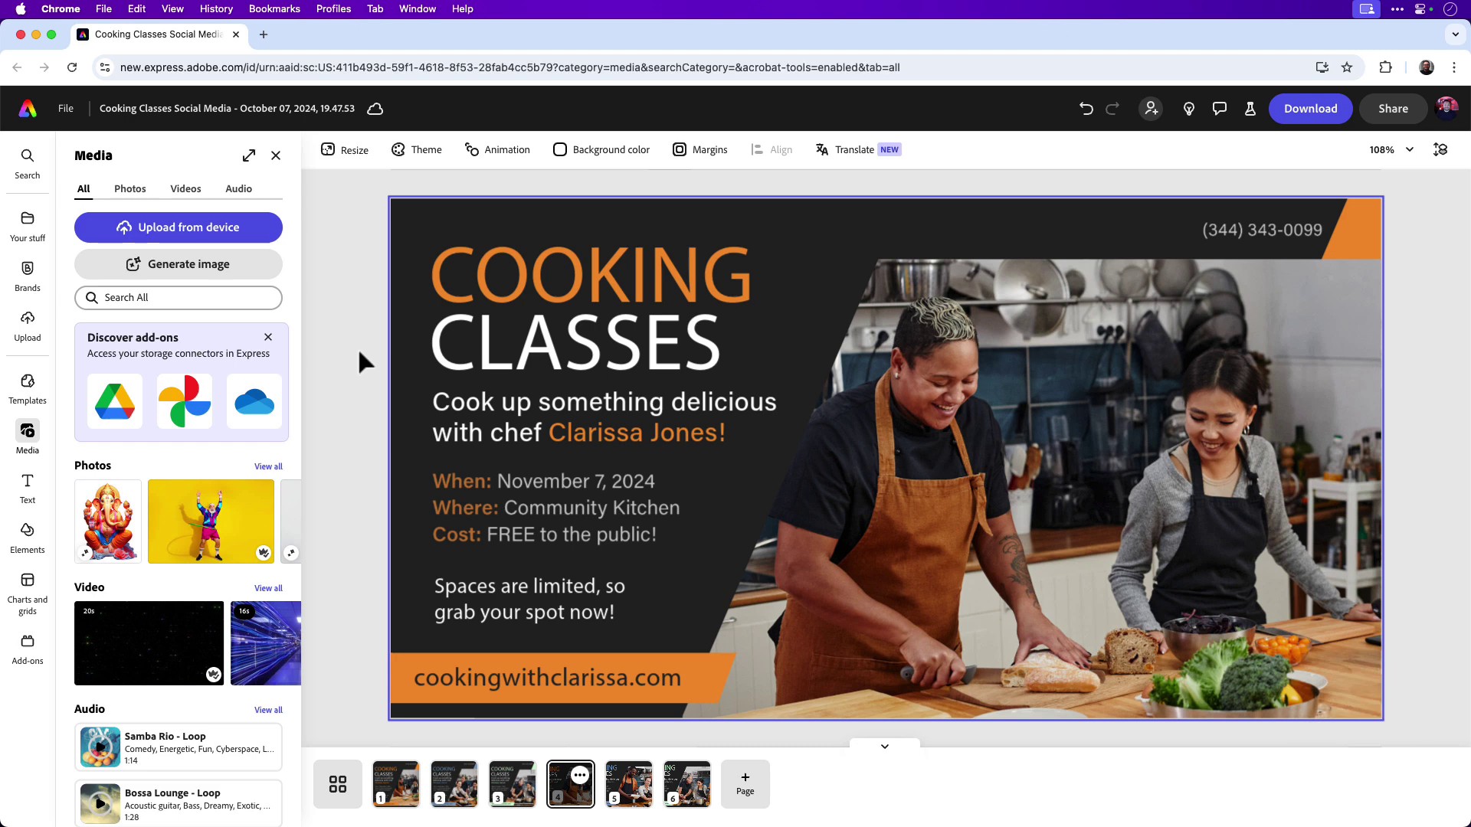
- Apply the Pop entrance animation to the COOKING headline
{"action": "left_click", "coordinate": [513, 297]}
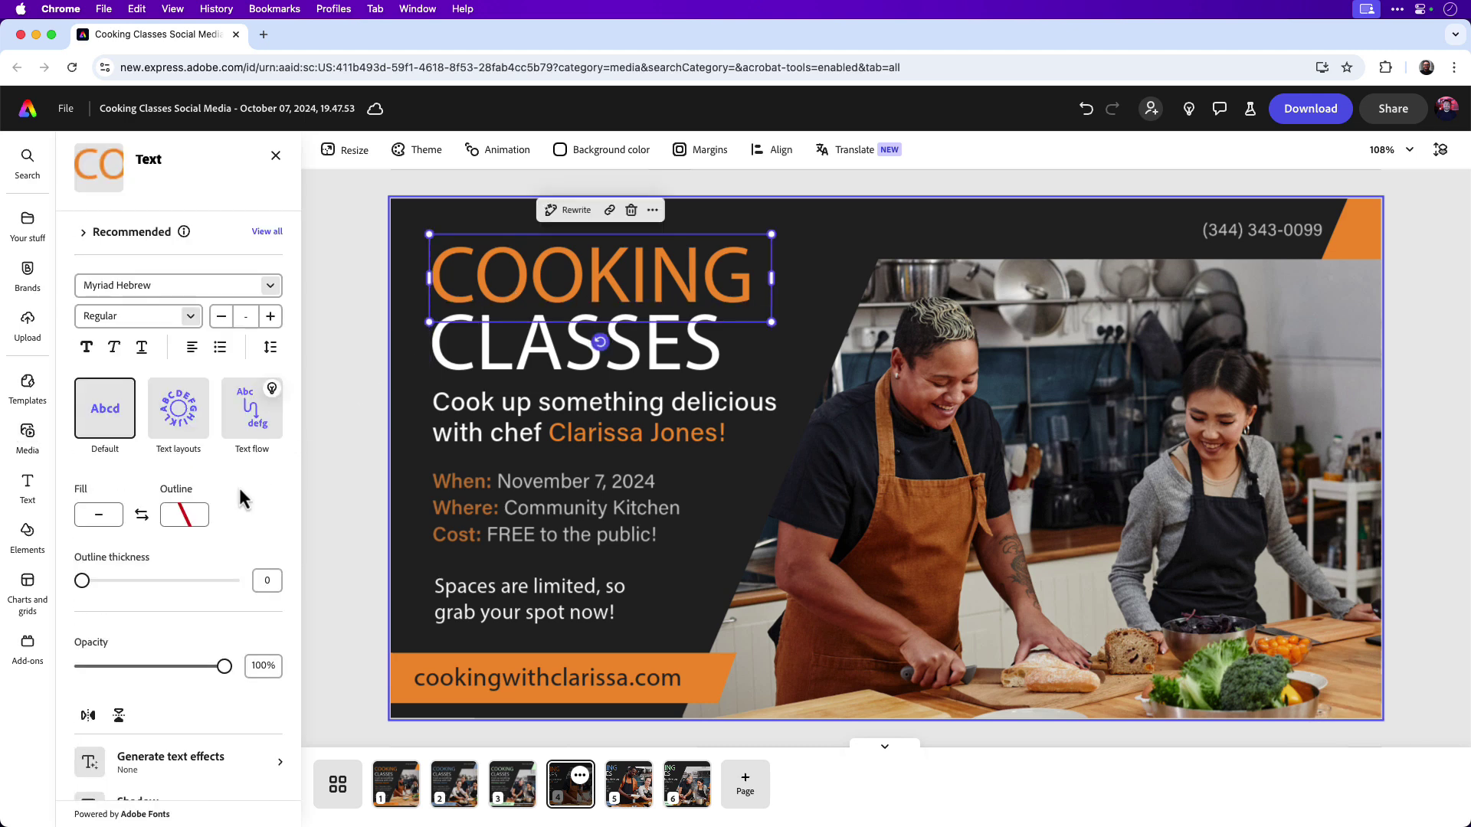
{"action": "scroll", "coordinate": [240, 490], "scroll_direction": "down", "scroll_amount": 3}
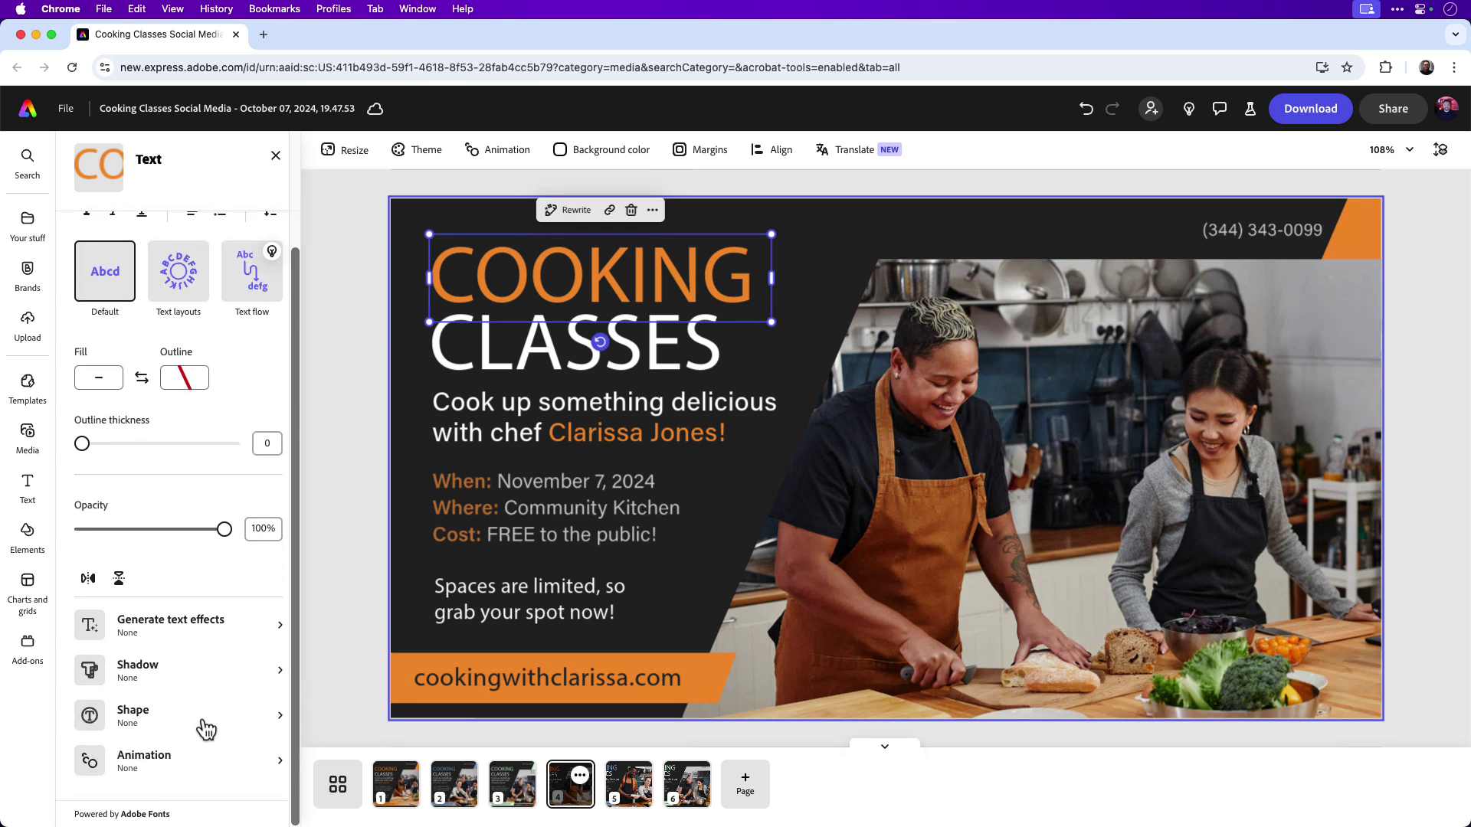
{"action": "left_click", "coordinate": [179, 760]}
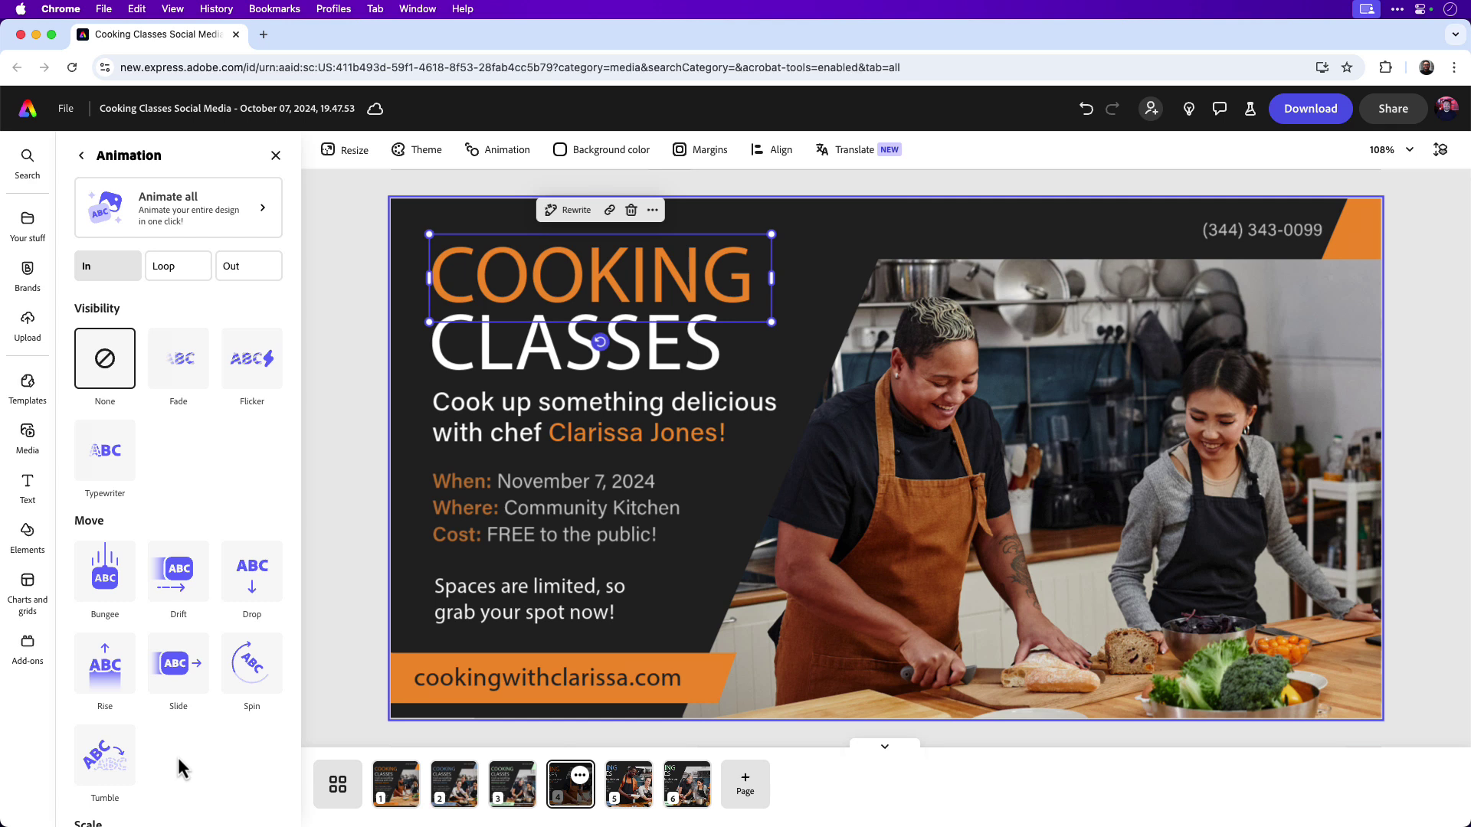
{"action": "scroll", "coordinate": [178, 757], "scroll_direction": "down", "scroll_amount": 3}
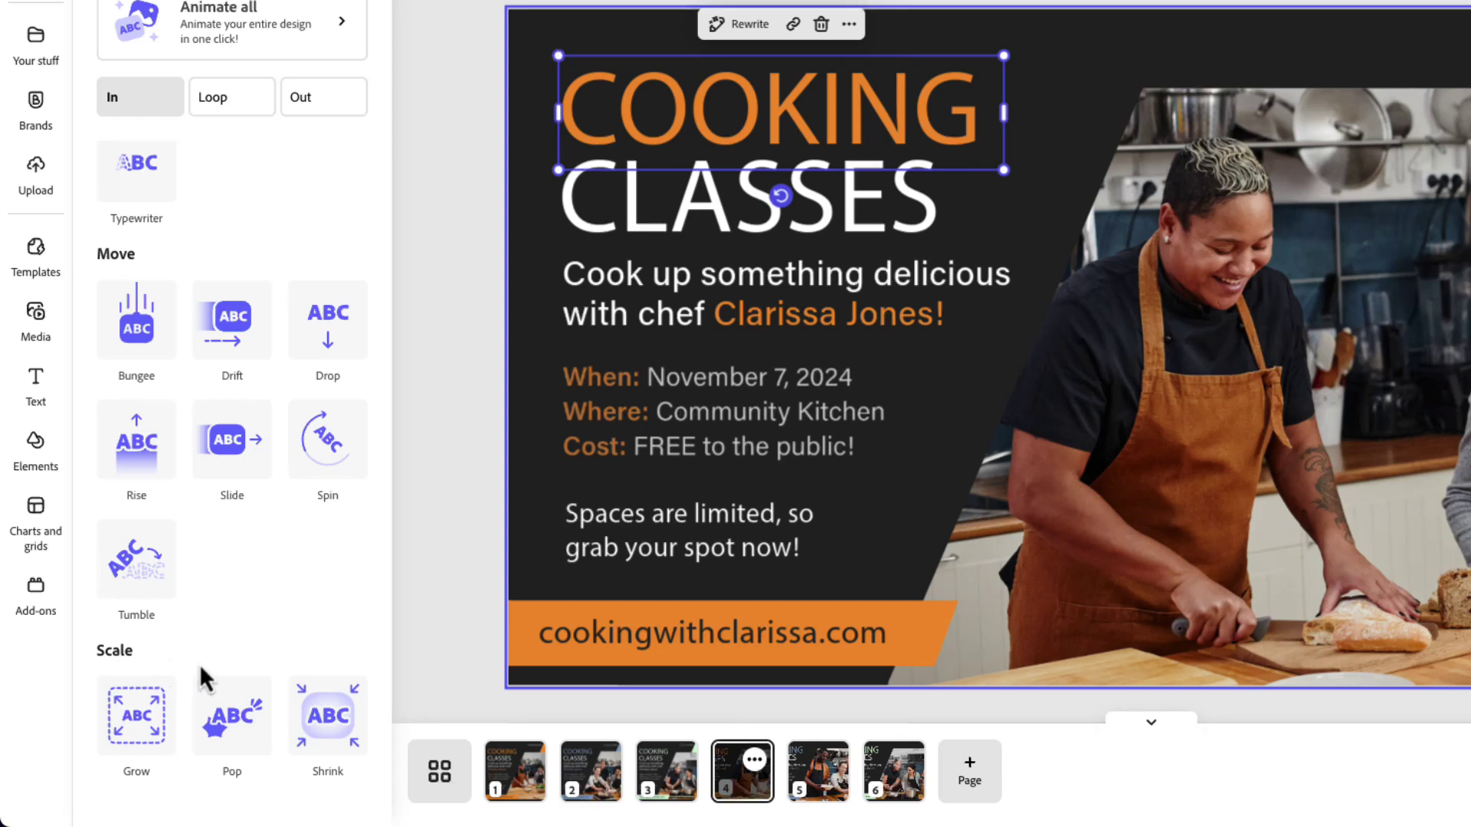
{"action": "left_click", "coordinate": [239, 721]}
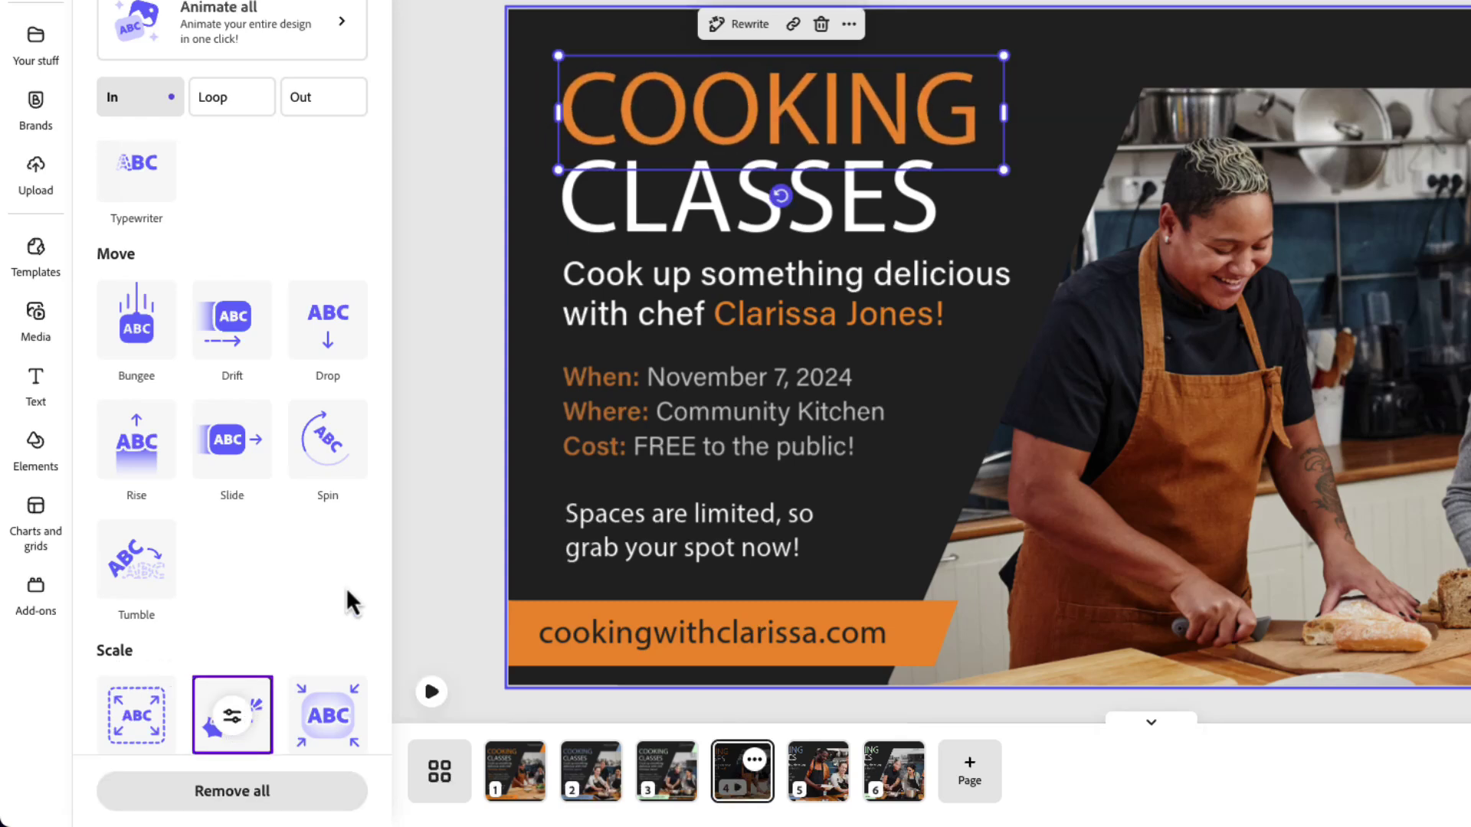
- Set the duration of the COOKING headline's Pop animation to 0.5 s
{"action": "left_click", "coordinate": [232, 717]}
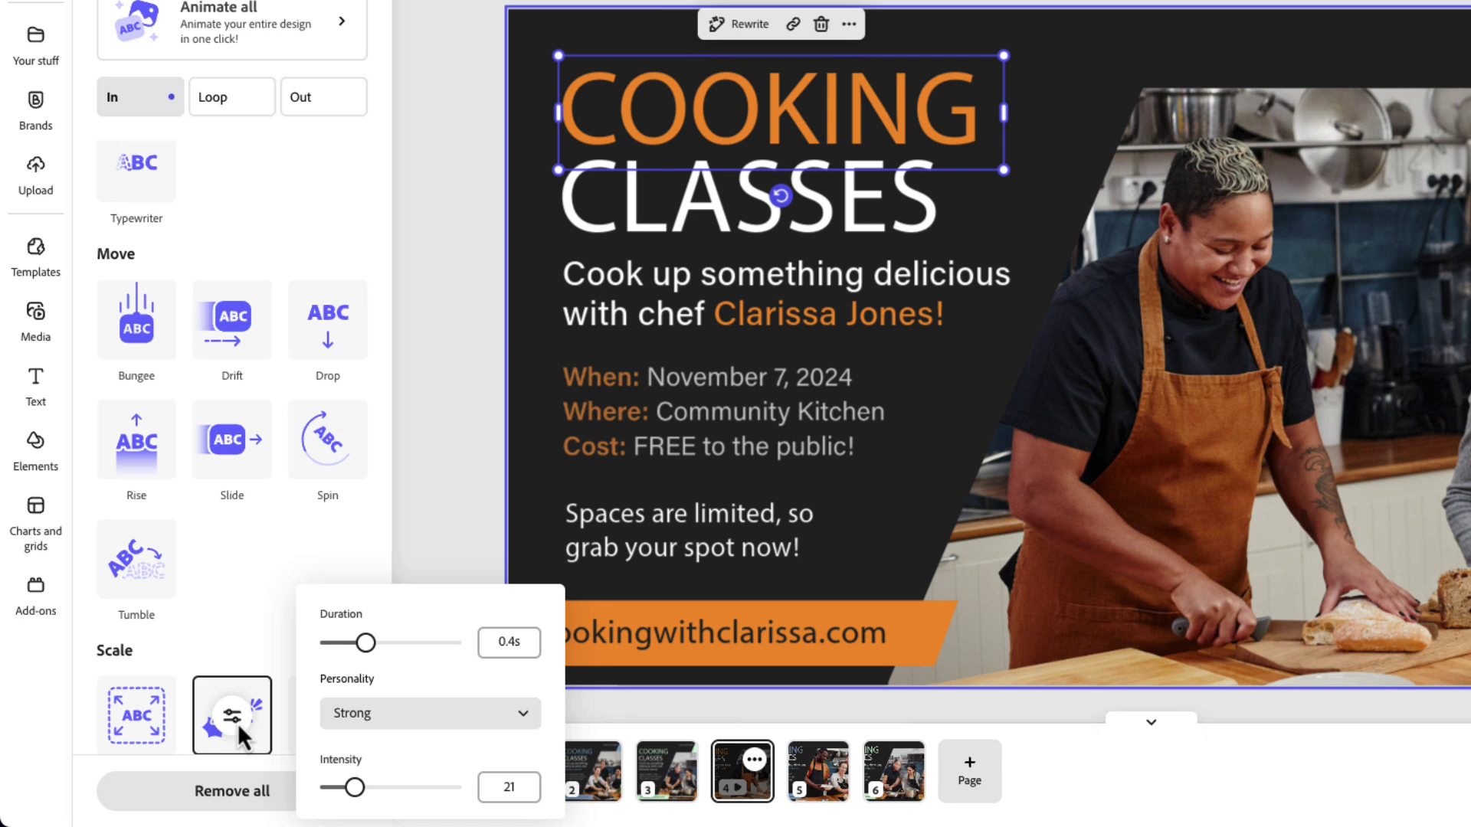
{"action": "left_click", "coordinate": [511, 644]}
{"action": "key", "text": "BackSpace"}
{"action": "type", "text": "5"}
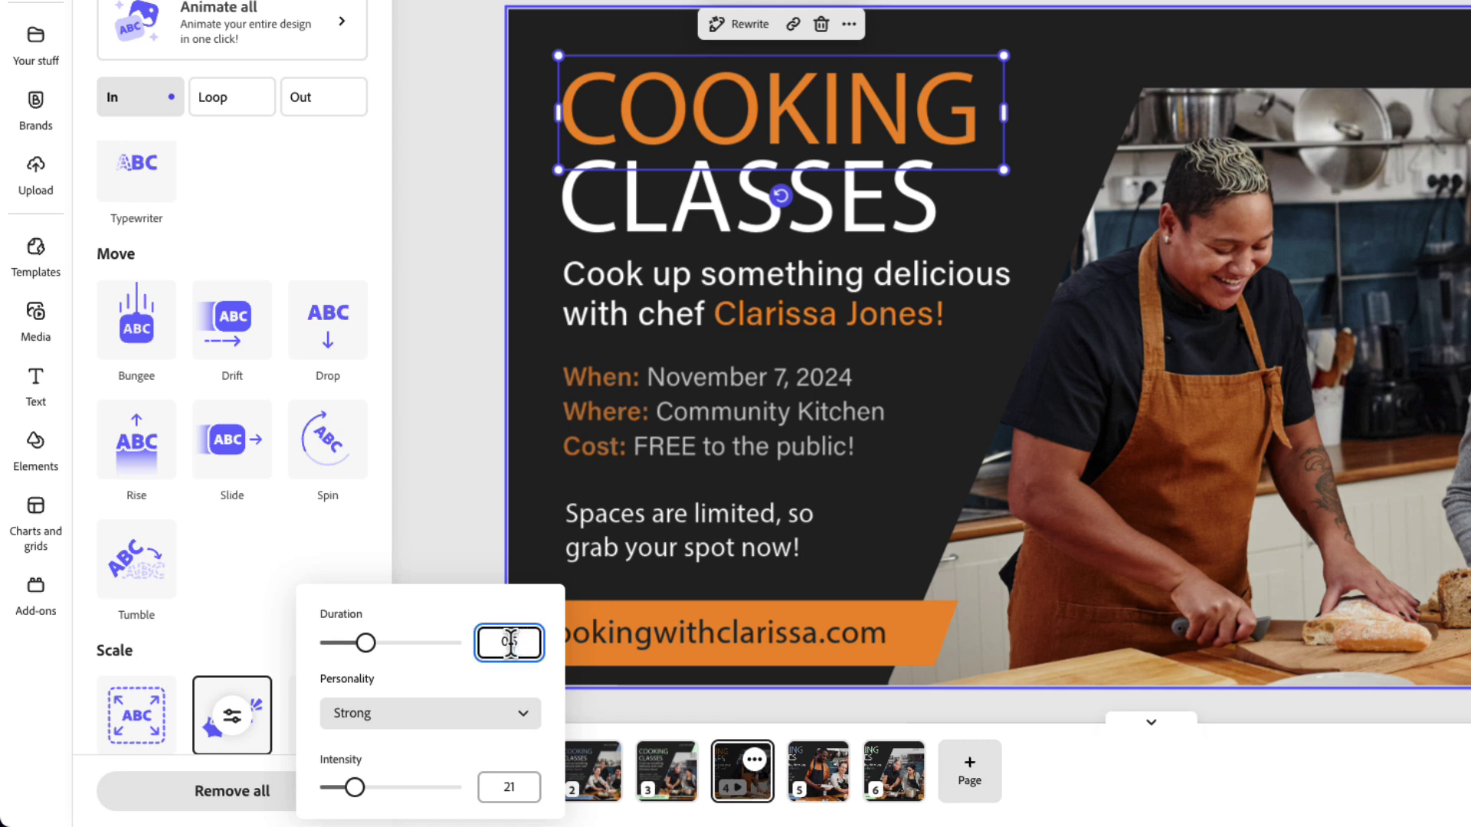
{"action": "key", "text": "Tab"}
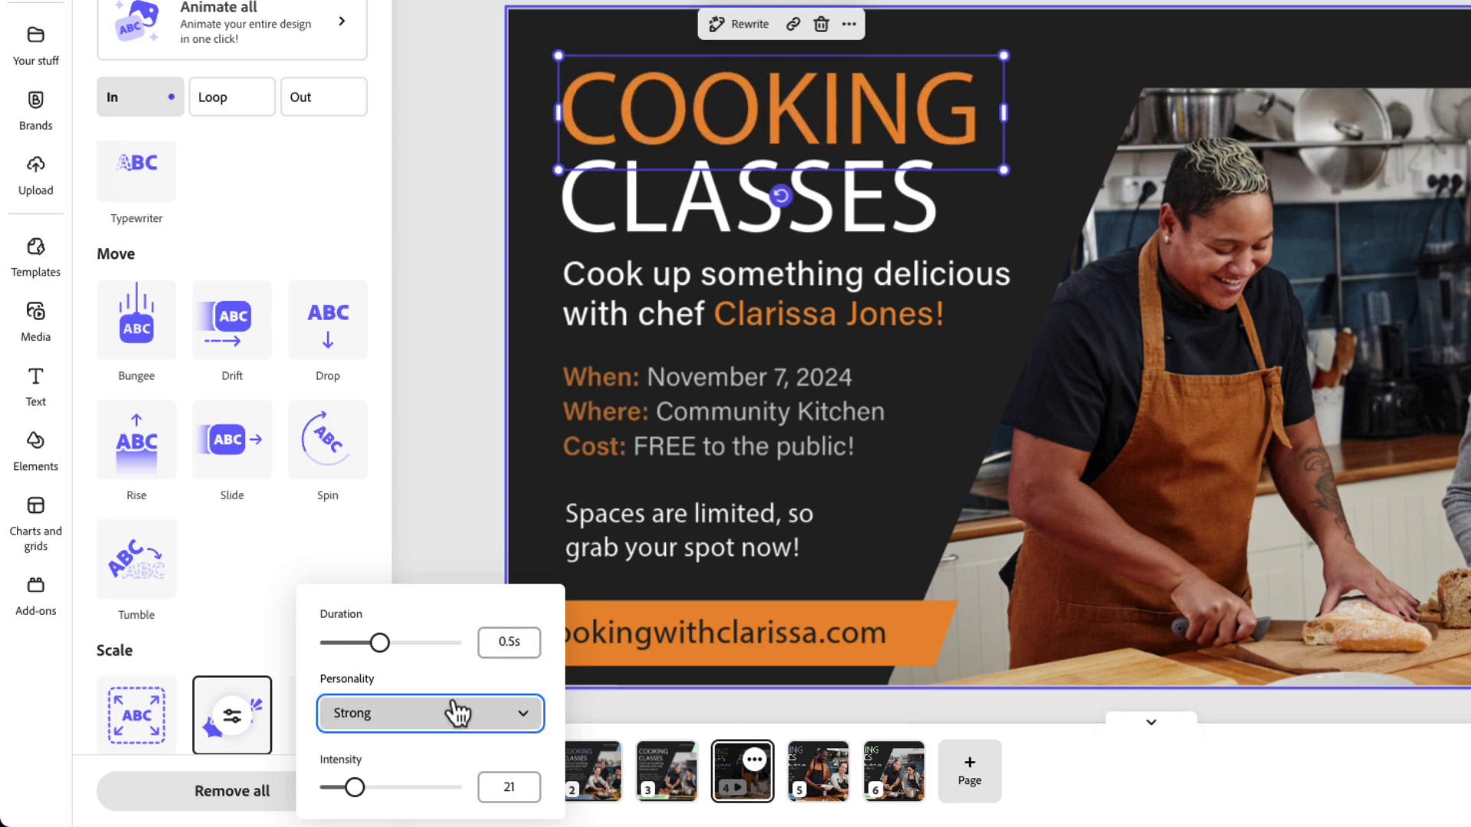
- Try the Soft, Strong and Loud personalities on the COOKING Pop animation and set it back to Strong
{"action": "left_click", "coordinate": [430, 725]}
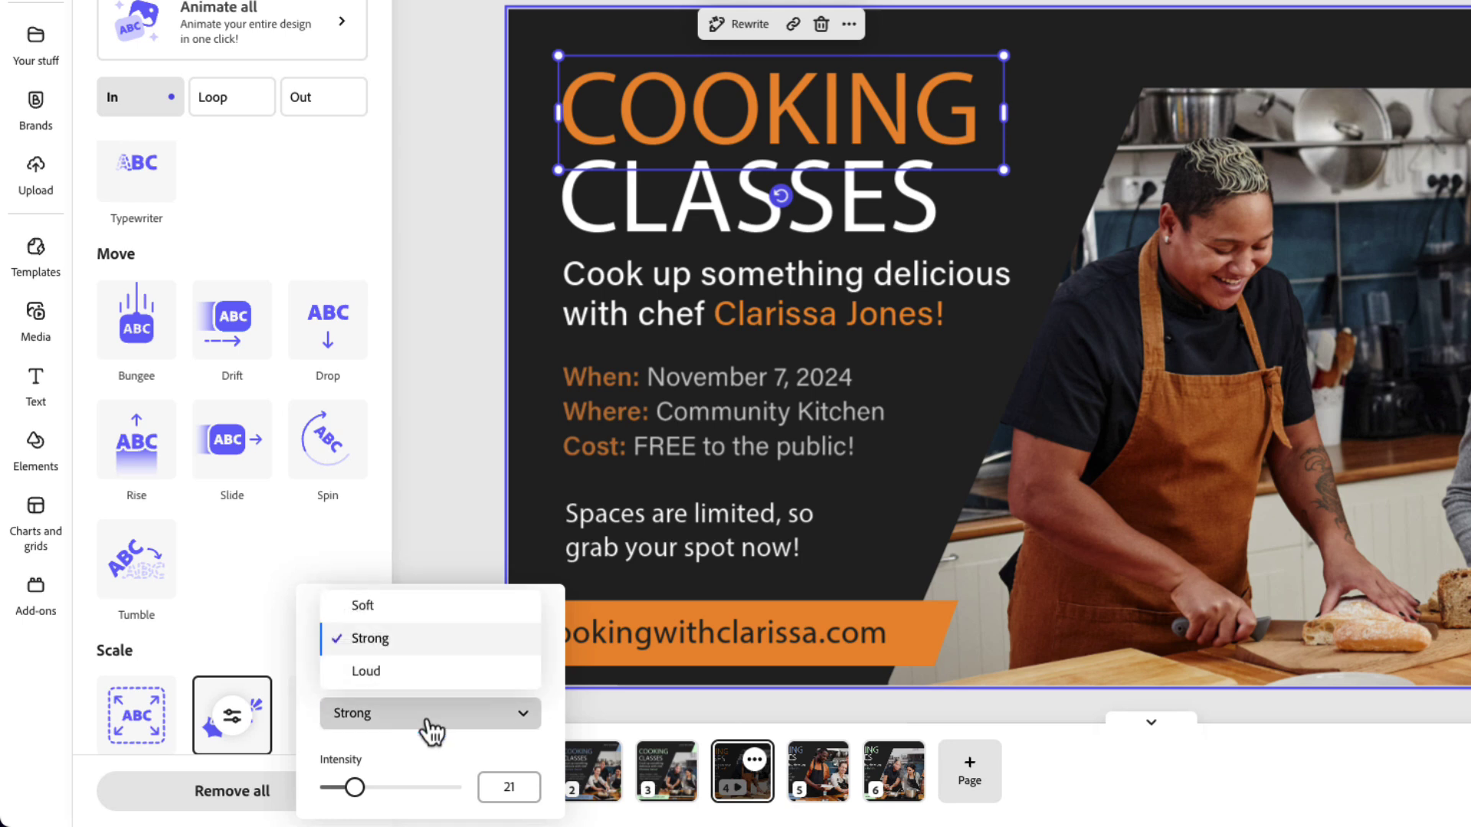
{"action": "left_click", "coordinate": [387, 607]}
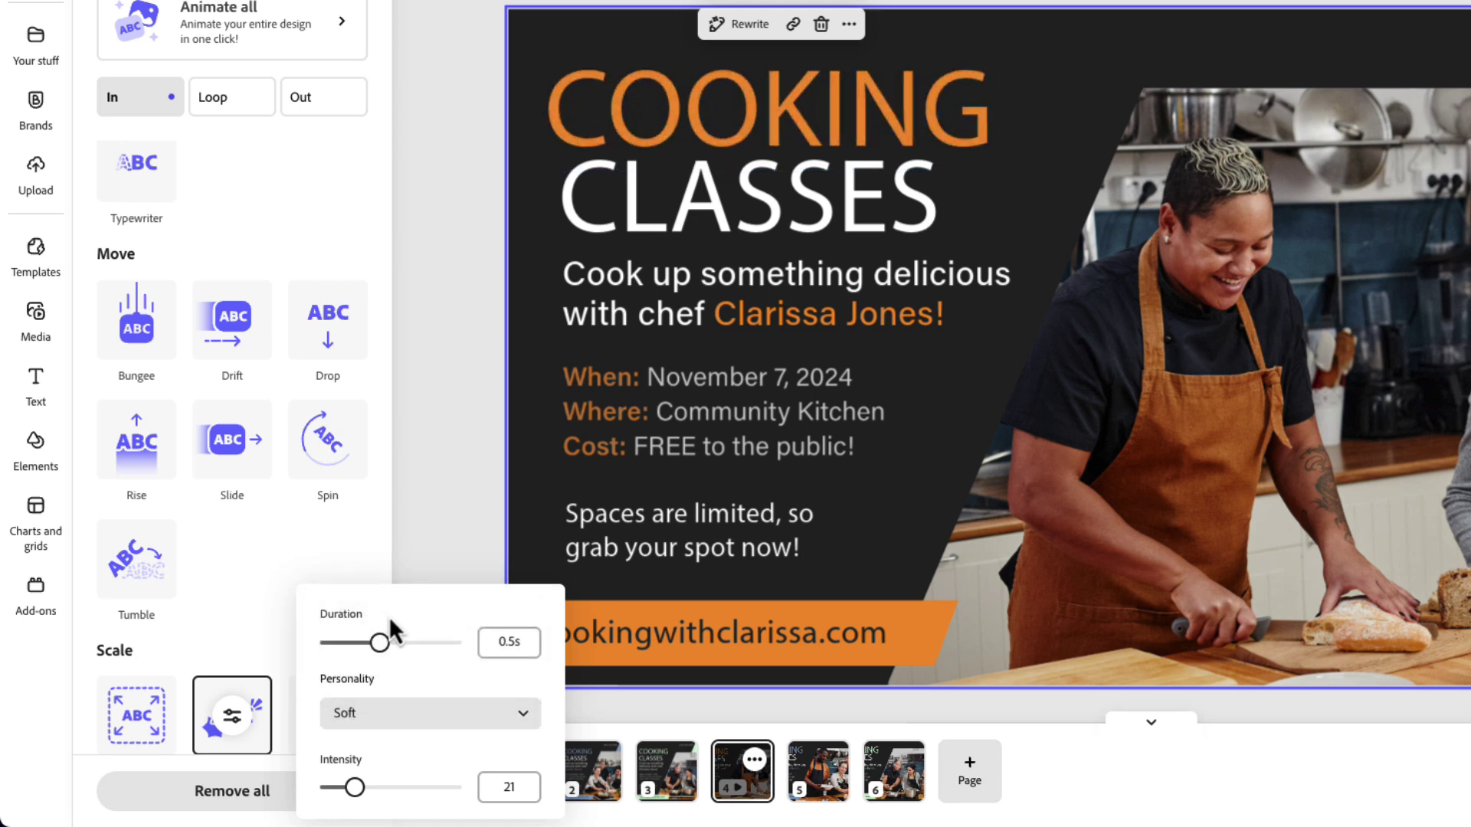
{"action": "left_click", "coordinate": [393, 724]}
{"action": "left_click", "coordinate": [389, 645]}
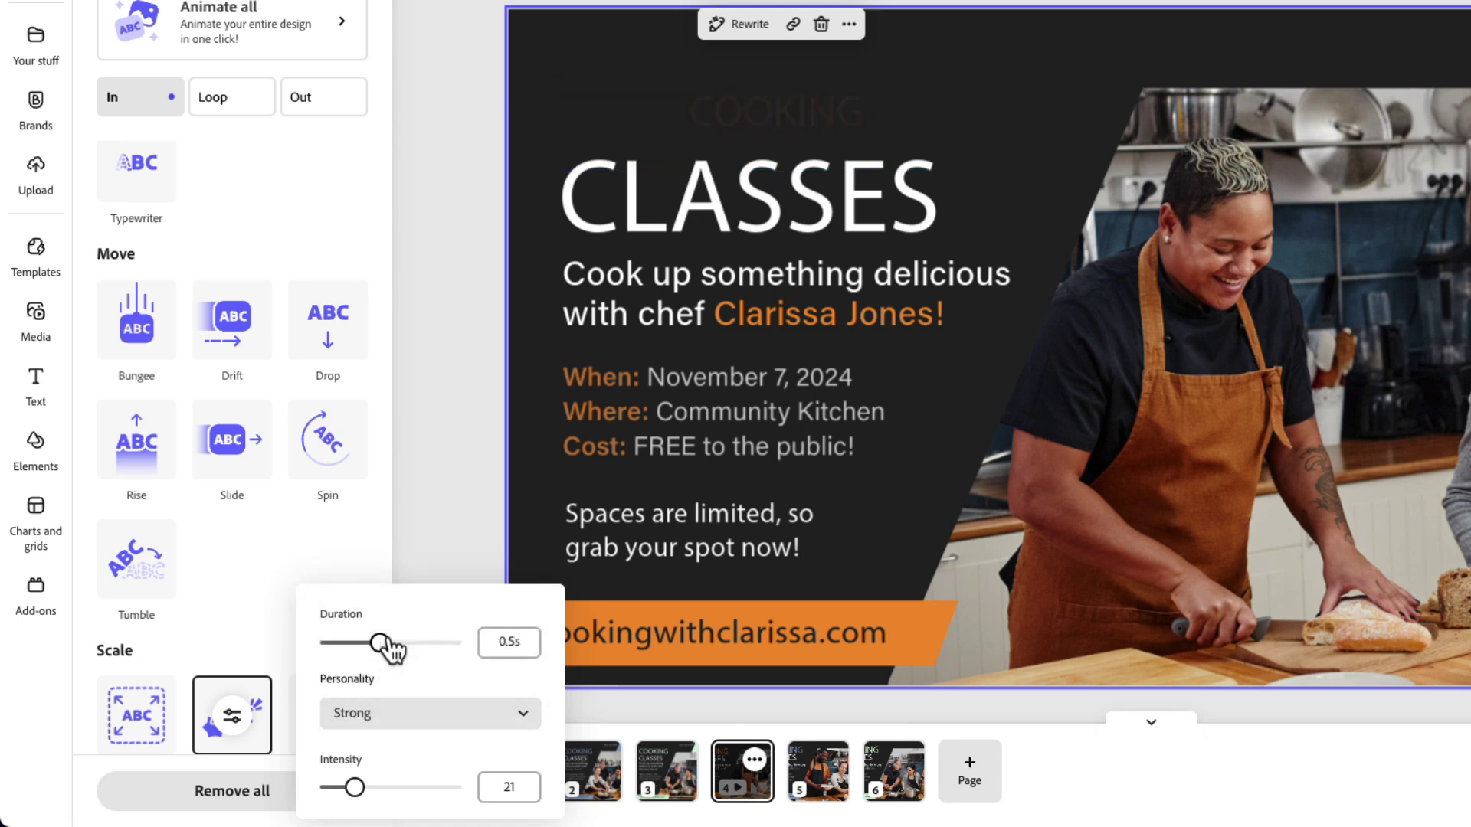
{"action": "left_click", "coordinate": [398, 718]}
{"action": "left_click", "coordinate": [383, 674]}
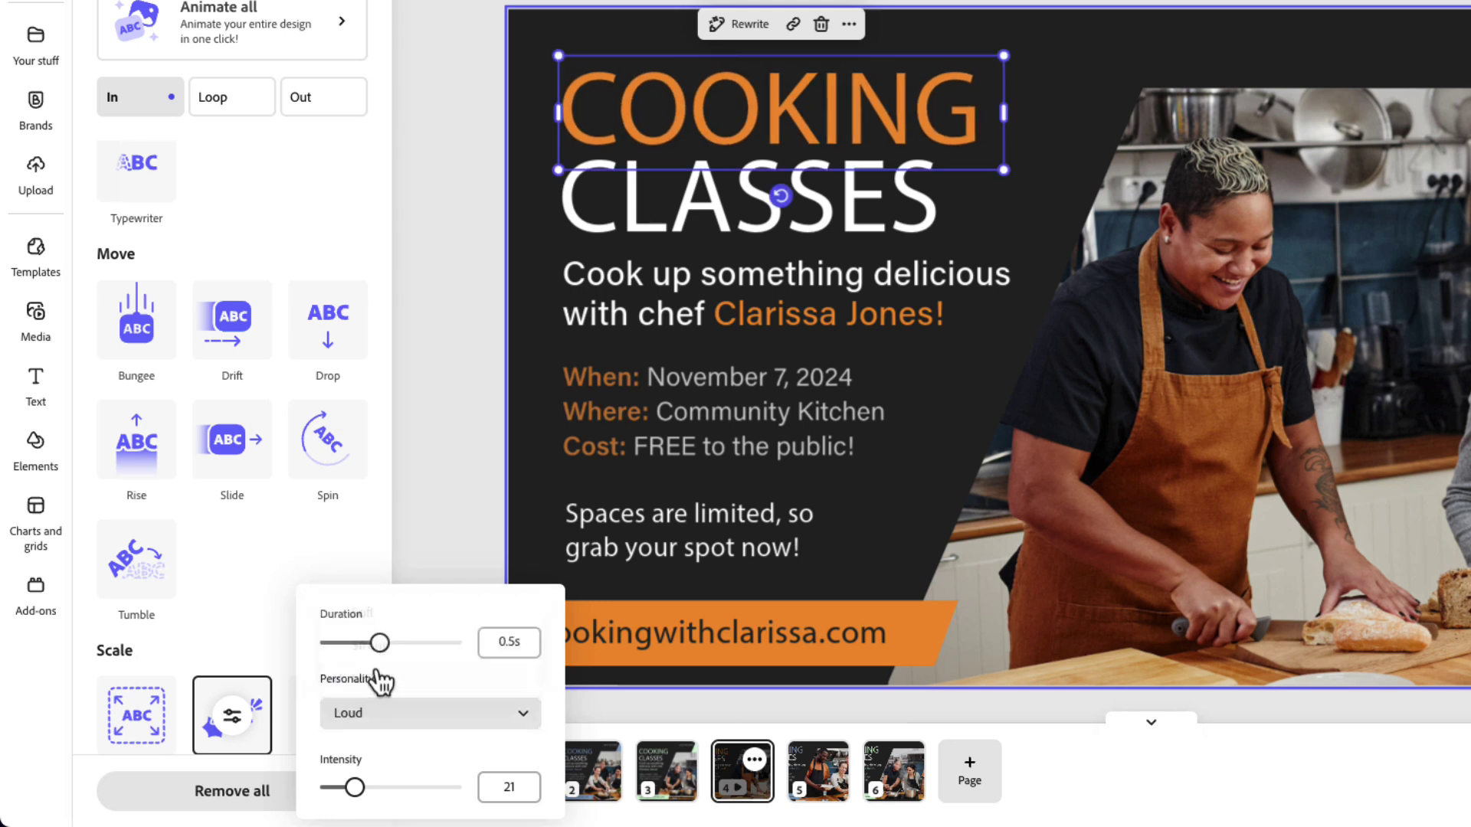
{"action": "left_click", "coordinate": [394, 714]}
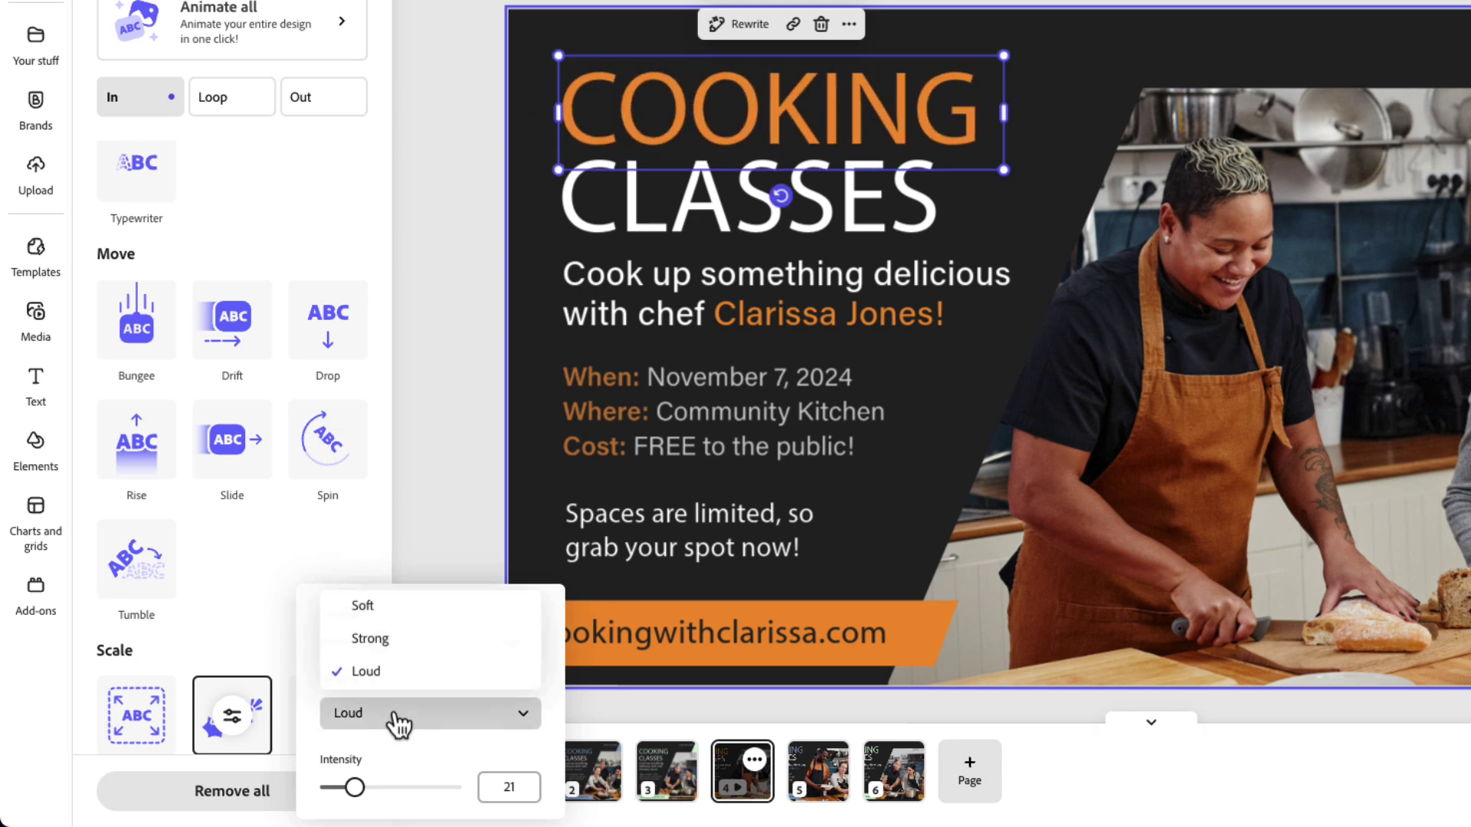
{"action": "left_click", "coordinate": [390, 644]}
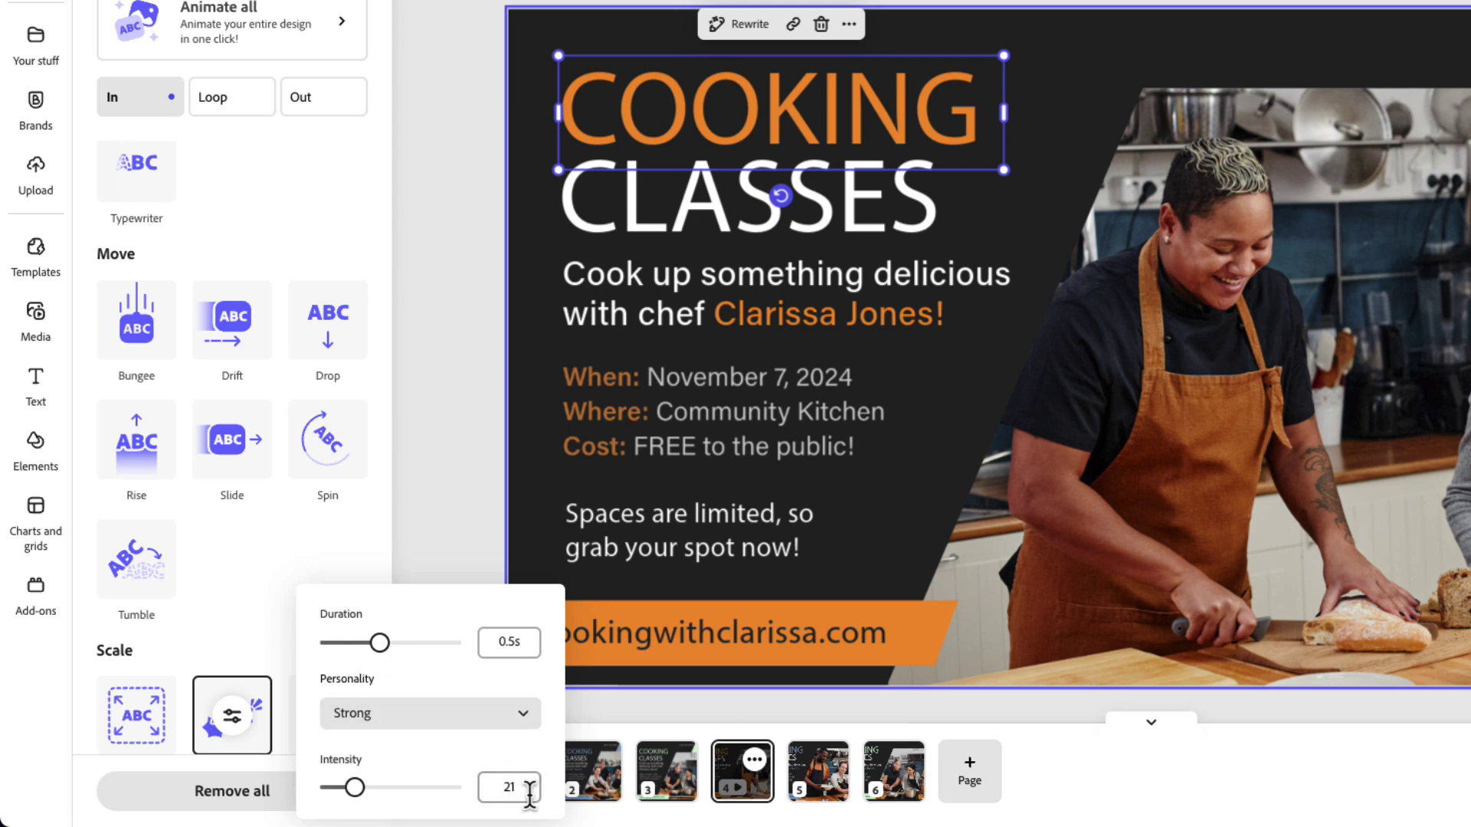
- Set the intensity of the COOKING headline's Pop animation to 20 and deselect the headline
{"action": "left_click", "coordinate": [479, 786]}
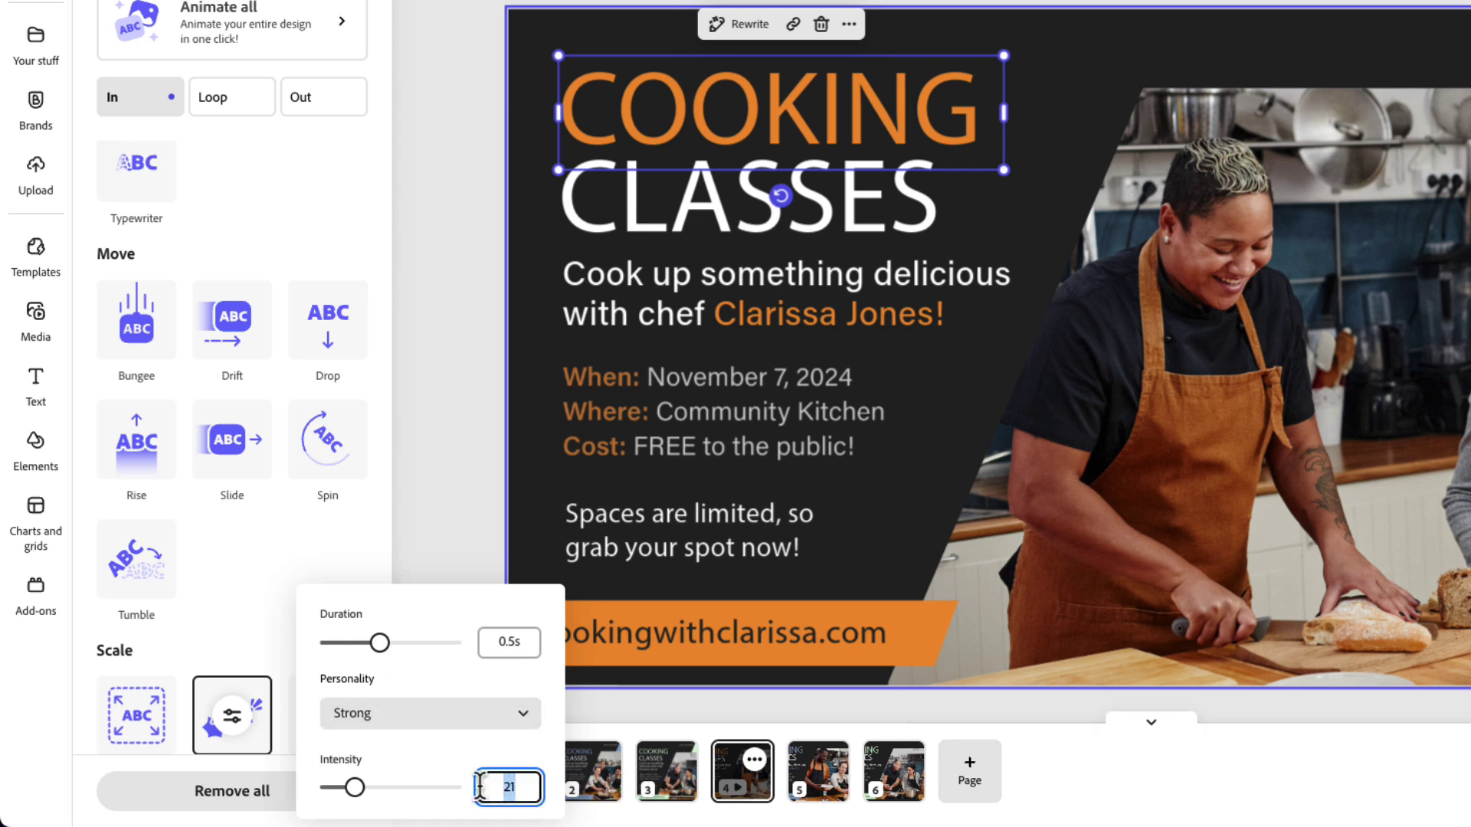
{"action": "type", "text": "20"}
{"action": "key", "text": "Return"}
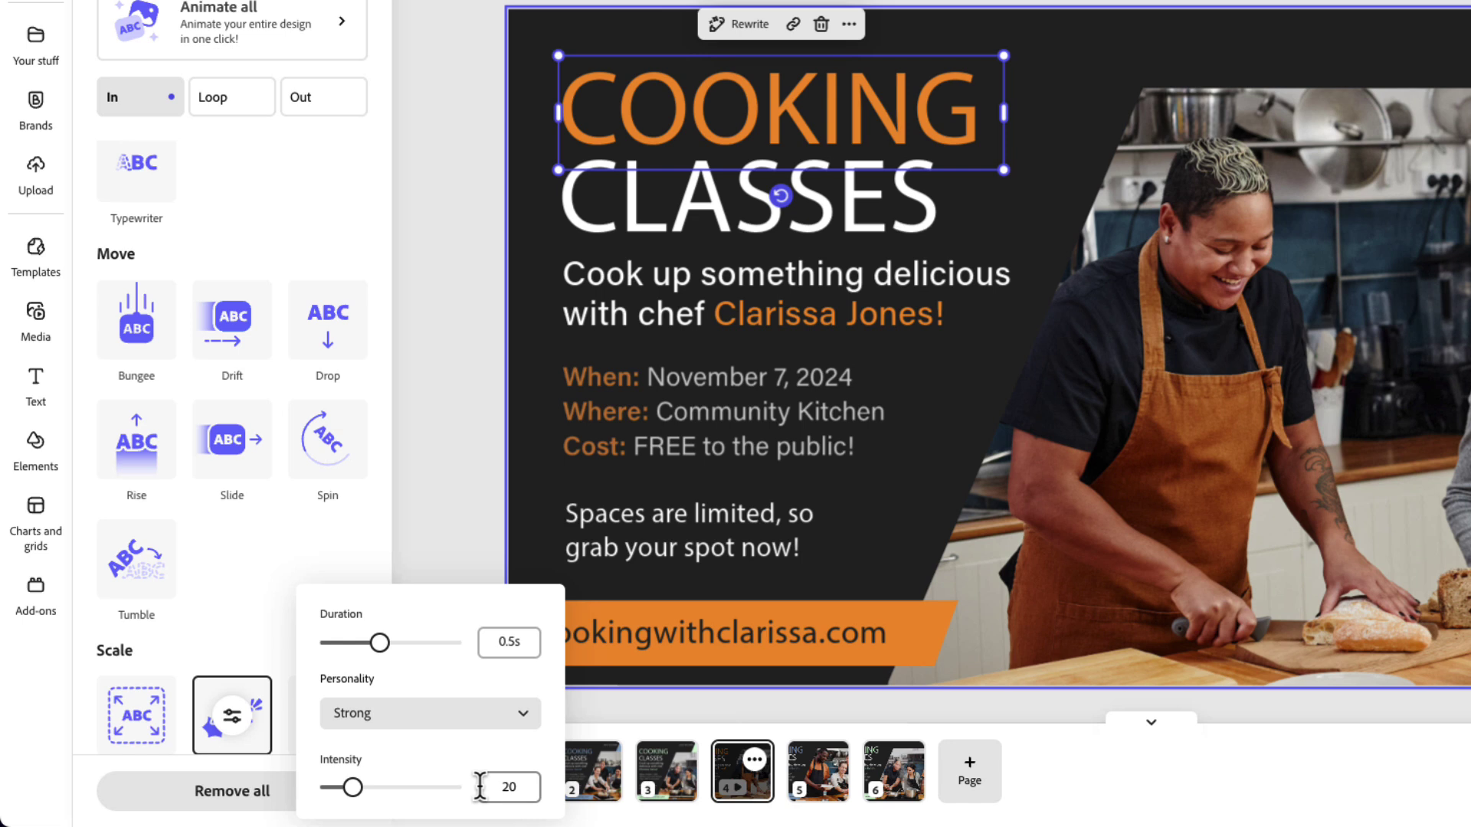
{"action": "left_click", "coordinate": [457, 417]}
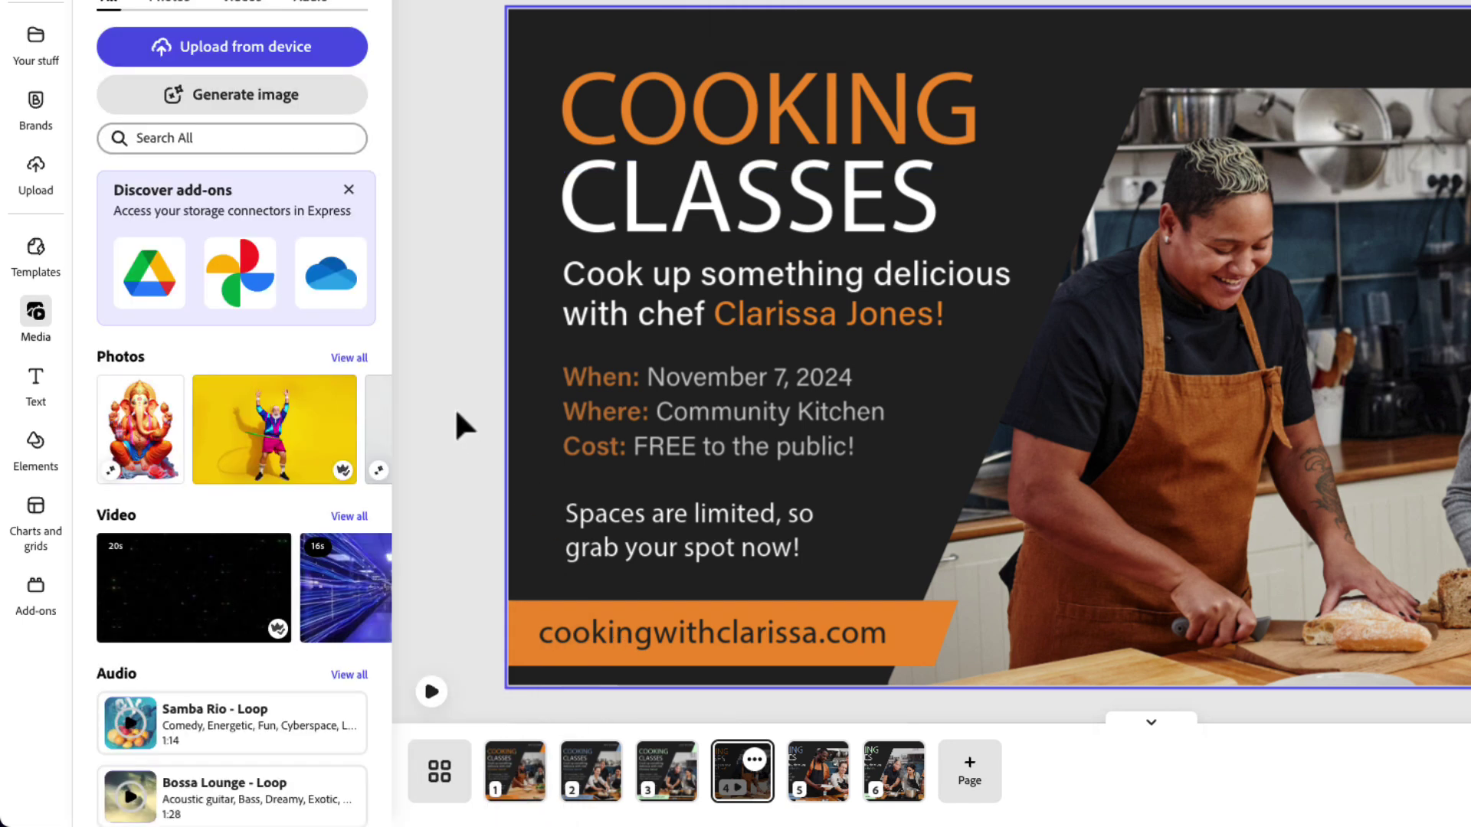
- Apply the Pop entrance animation to the CLASSES text box
{"action": "left_click", "coordinate": [669, 217]}
{"action": "scroll", "coordinate": [305, 460], "scroll_direction": "down", "scroll_amount": 3}
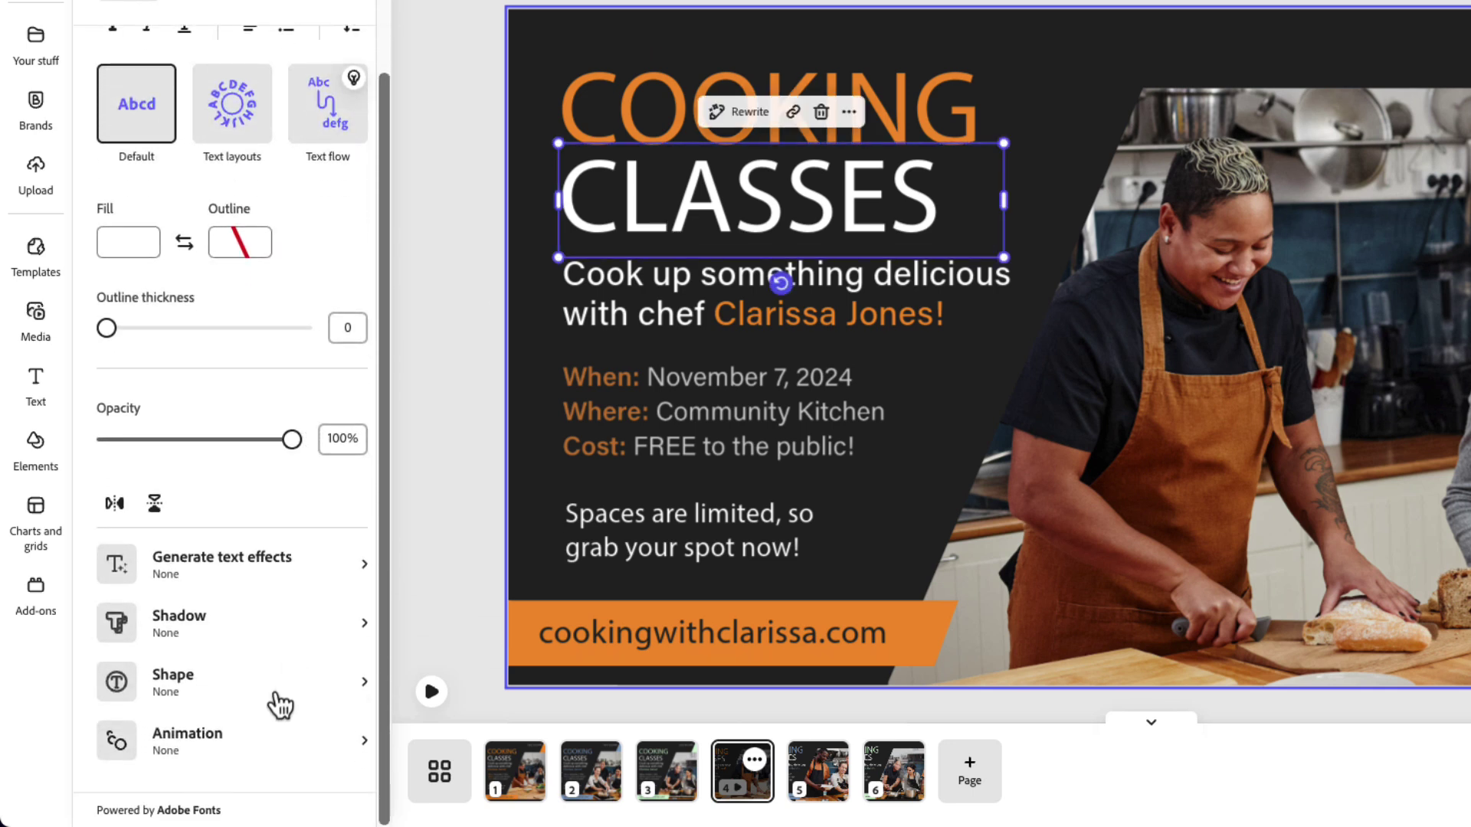
{"action": "left_click", "coordinate": [256, 742]}
{"action": "scroll", "coordinate": [254, 734], "scroll_direction": "down", "scroll_amount": 2}
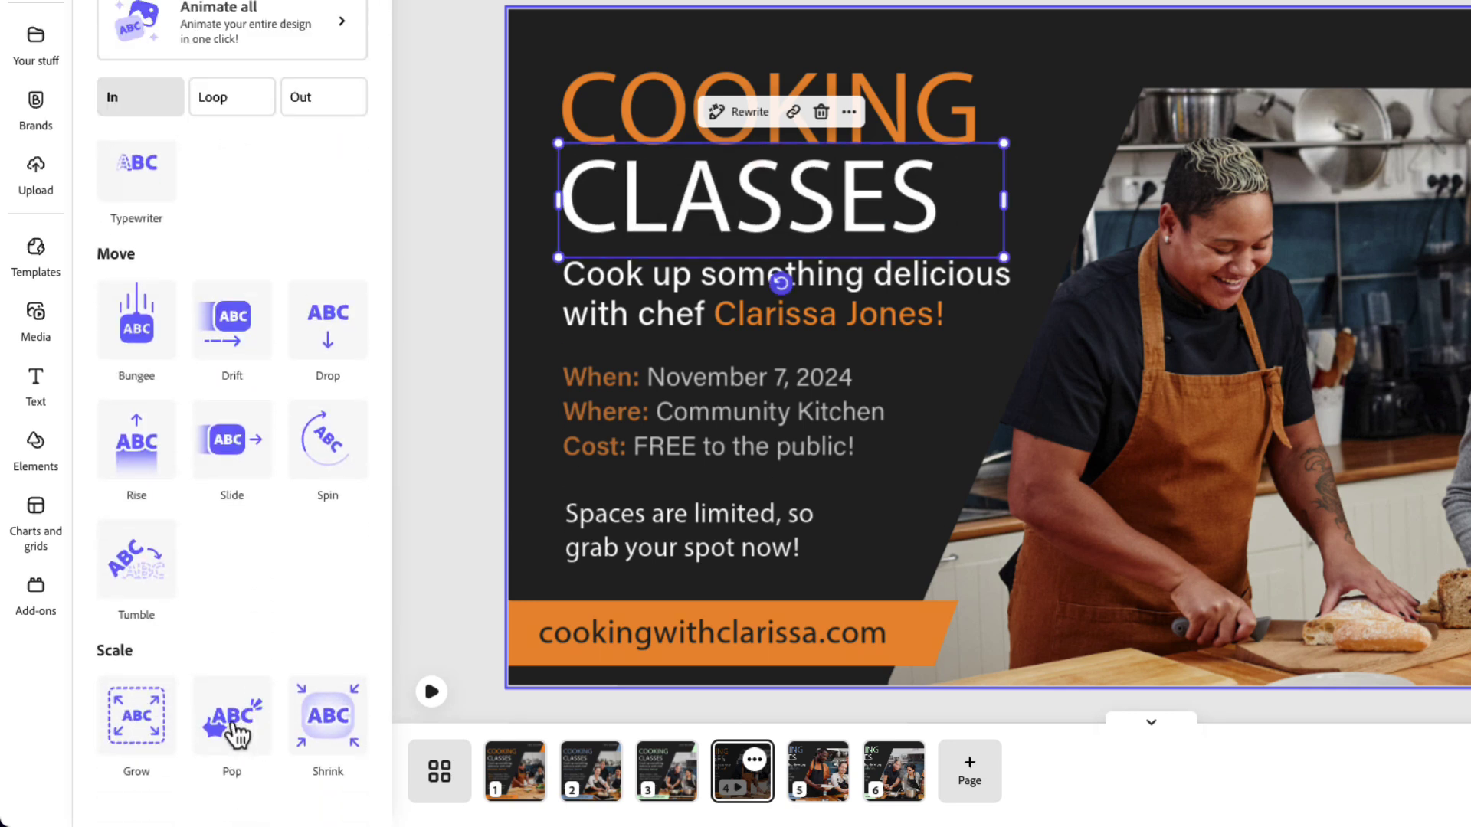
{"action": "left_click", "coordinate": [243, 733]}
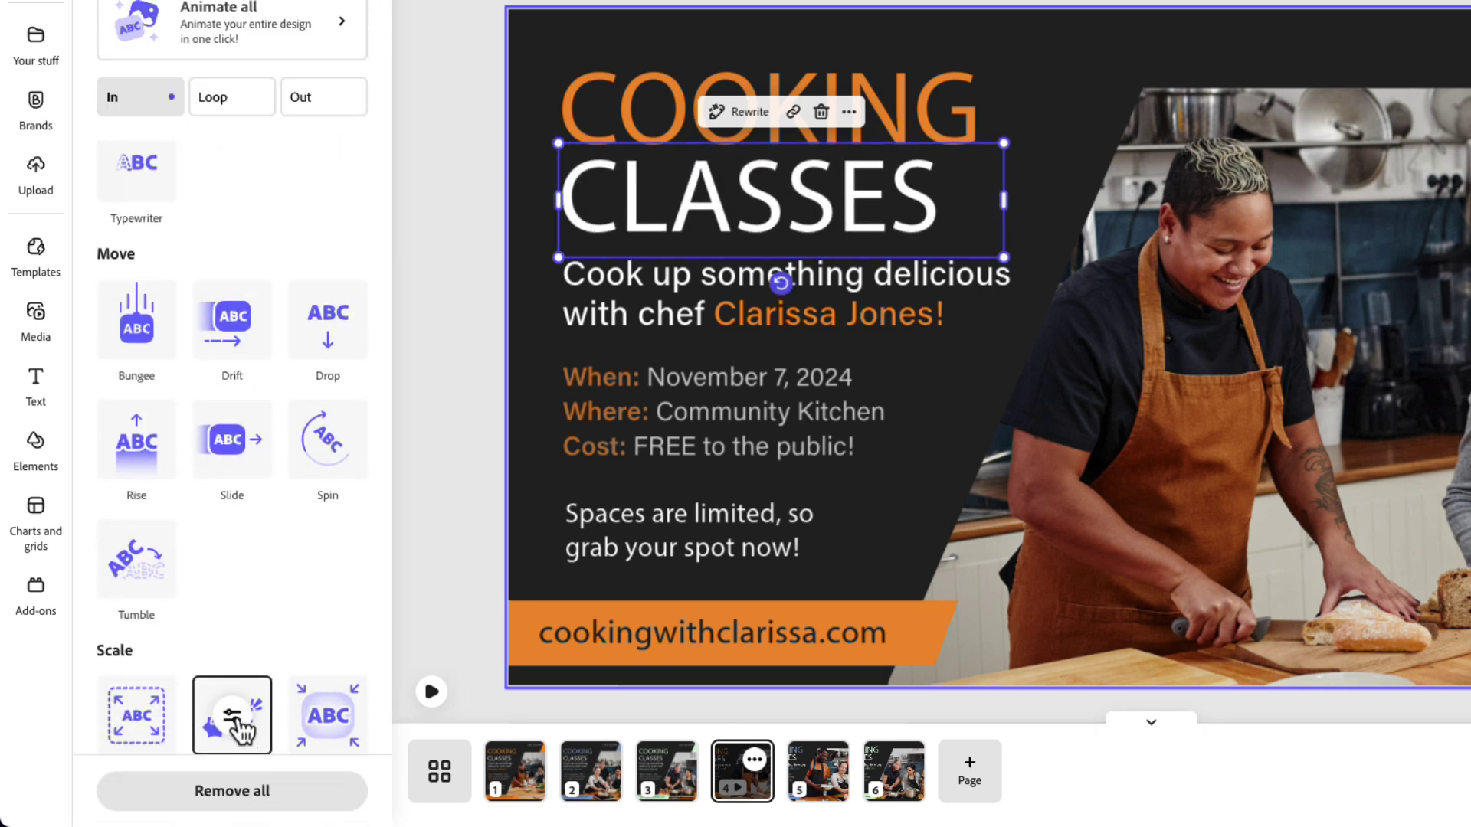
- Set the CLASSES Pop animation's duration to 0.5 s and its intensity to 20
{"action": "left_click", "coordinate": [238, 718]}
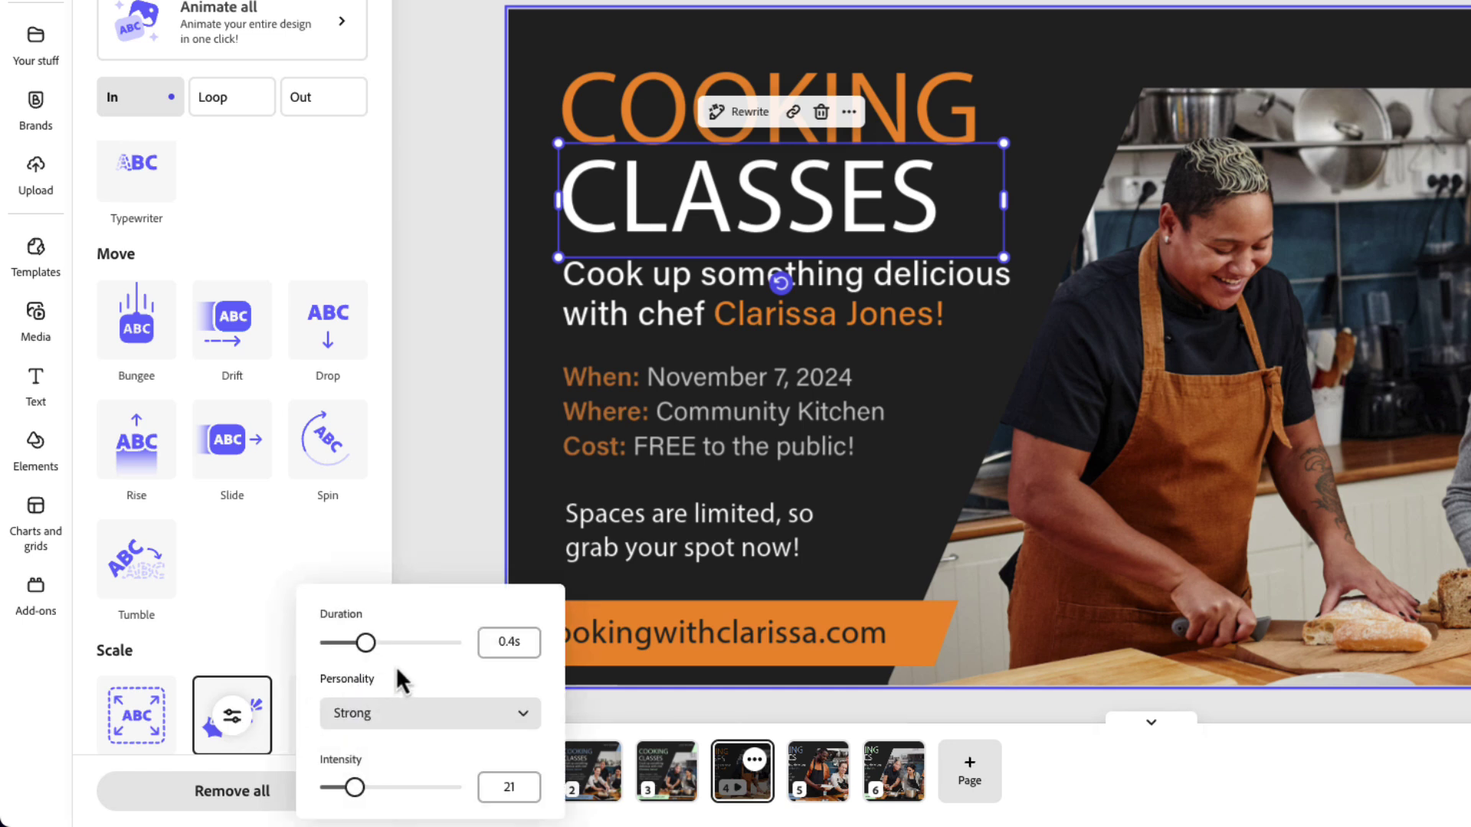
{"action": "left_click", "coordinate": [508, 642]}
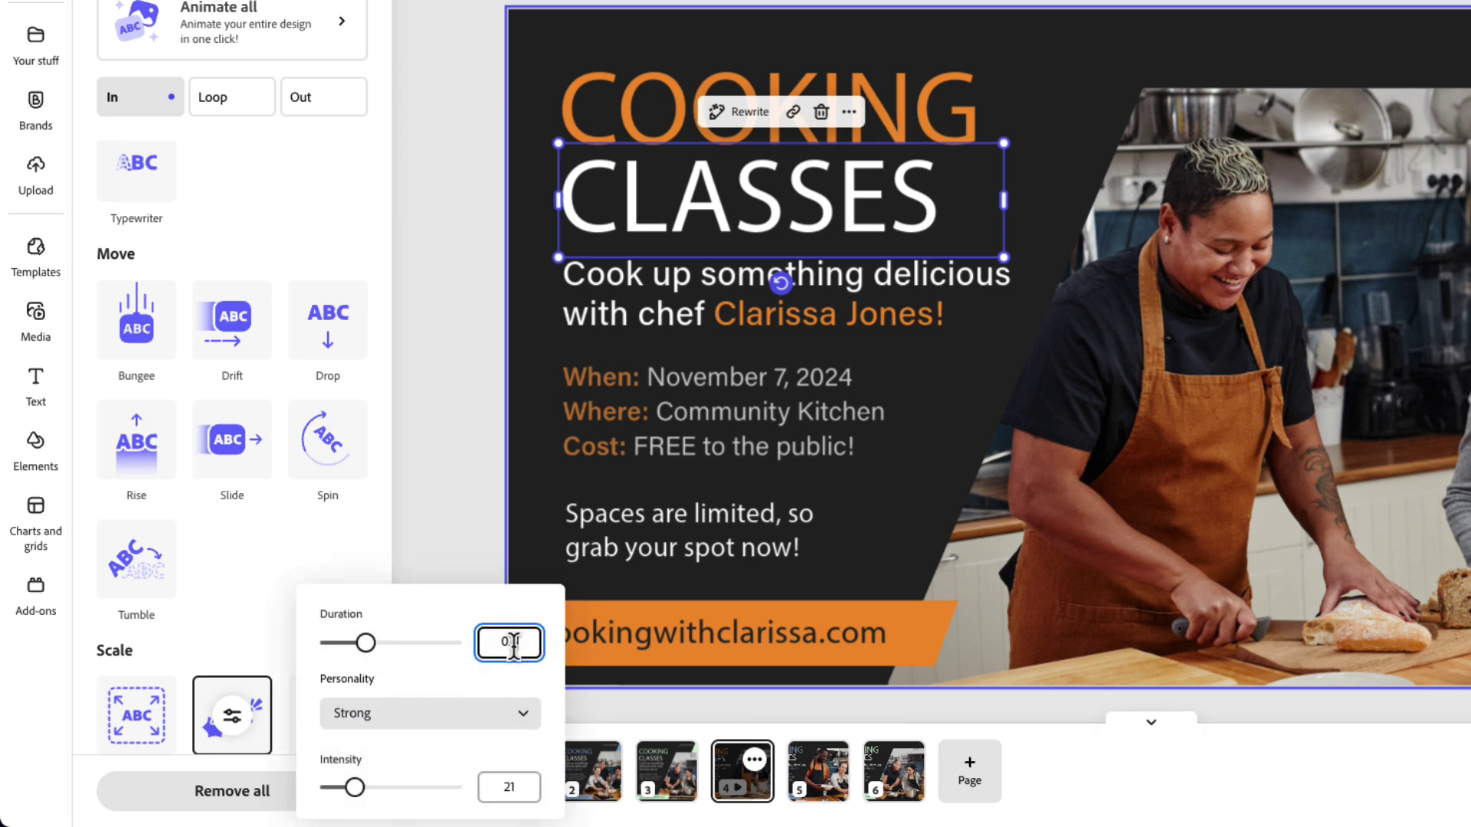
{"action": "type", "text": "5"}
{"action": "key", "text": "Tab"}
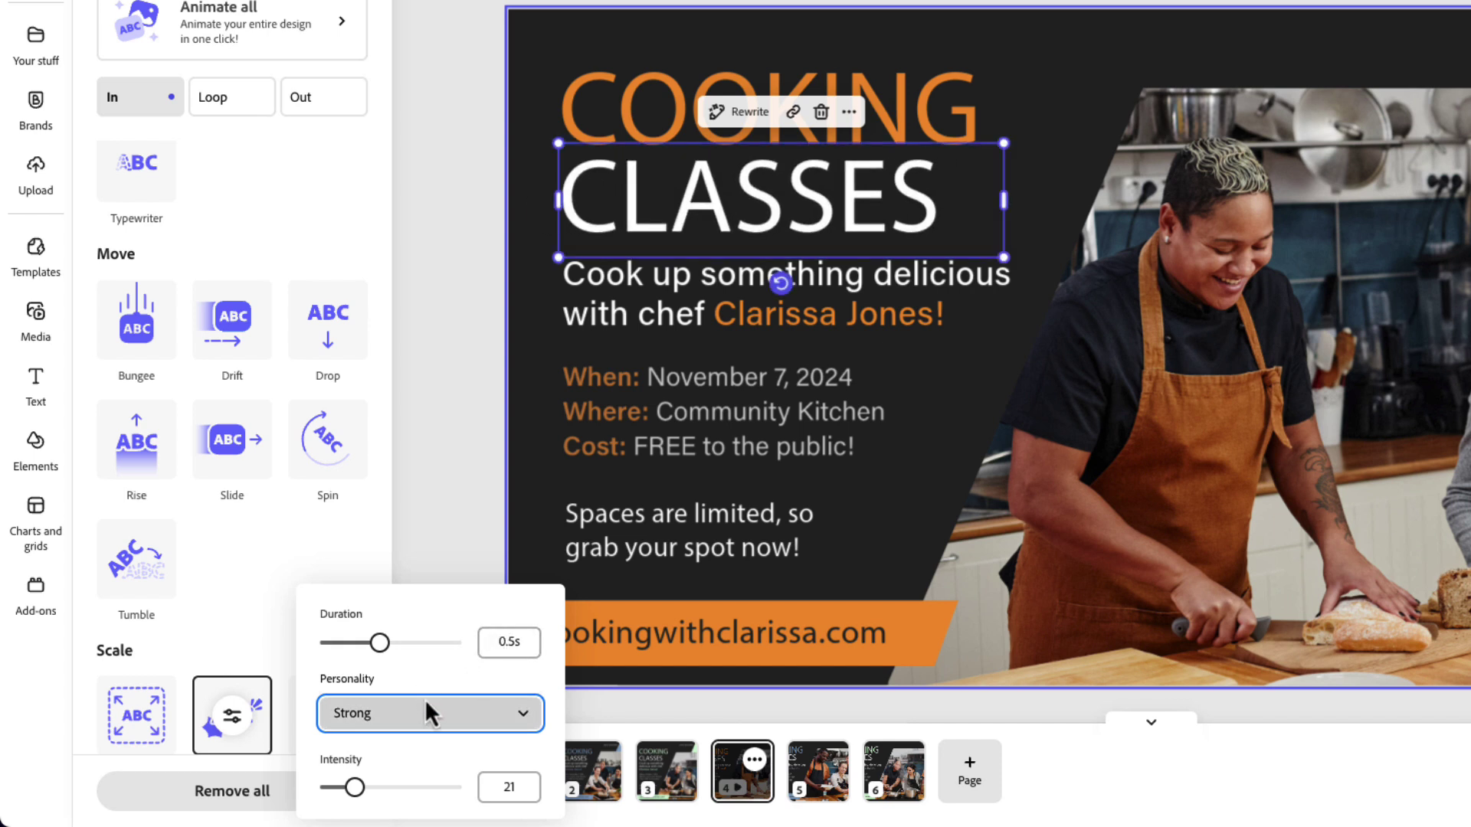
{"action": "left_click", "coordinate": [502, 780]}
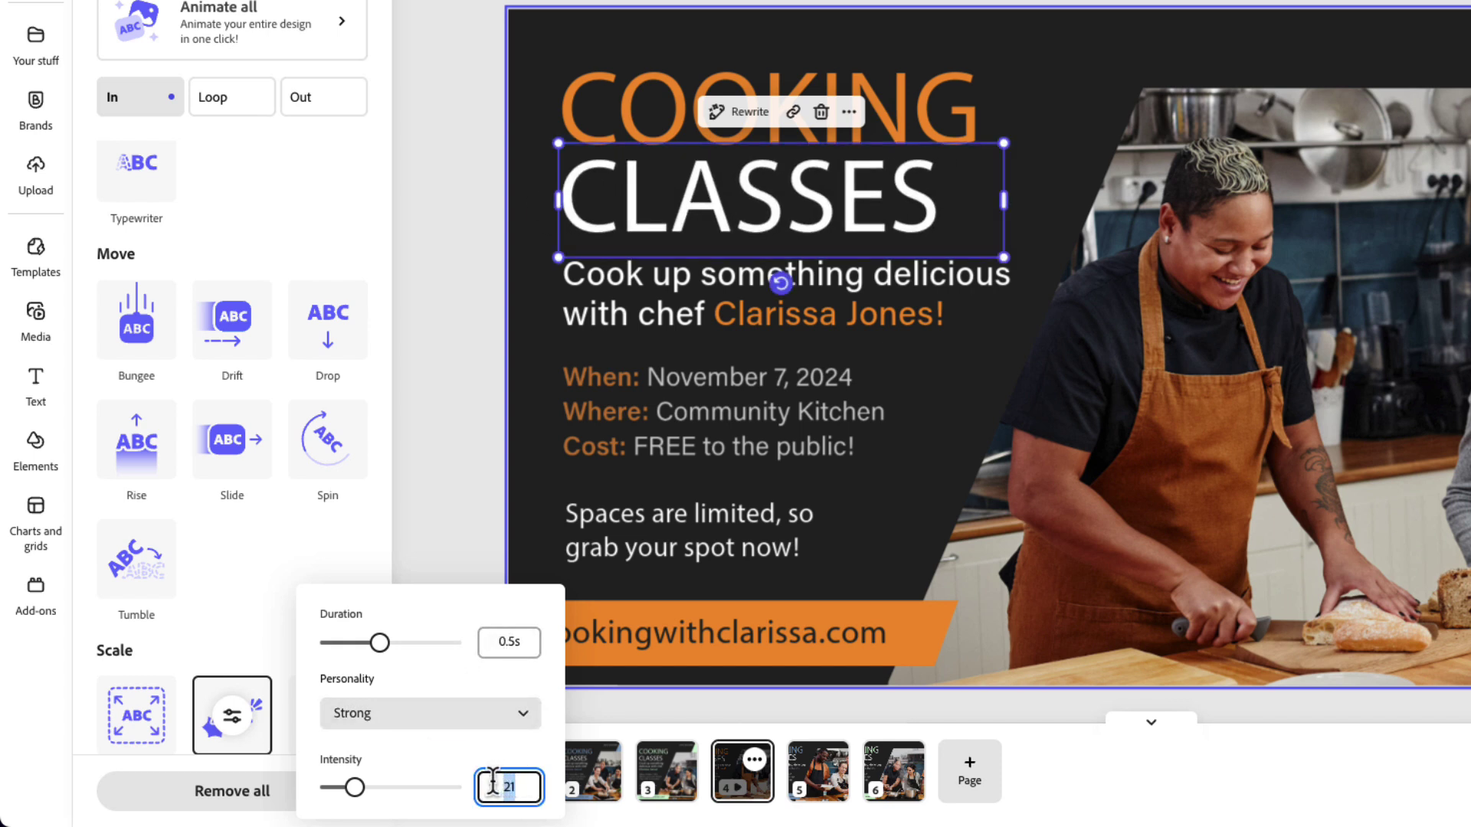
{"action": "type", "text": "20"}
{"action": "key", "text": "Return"}
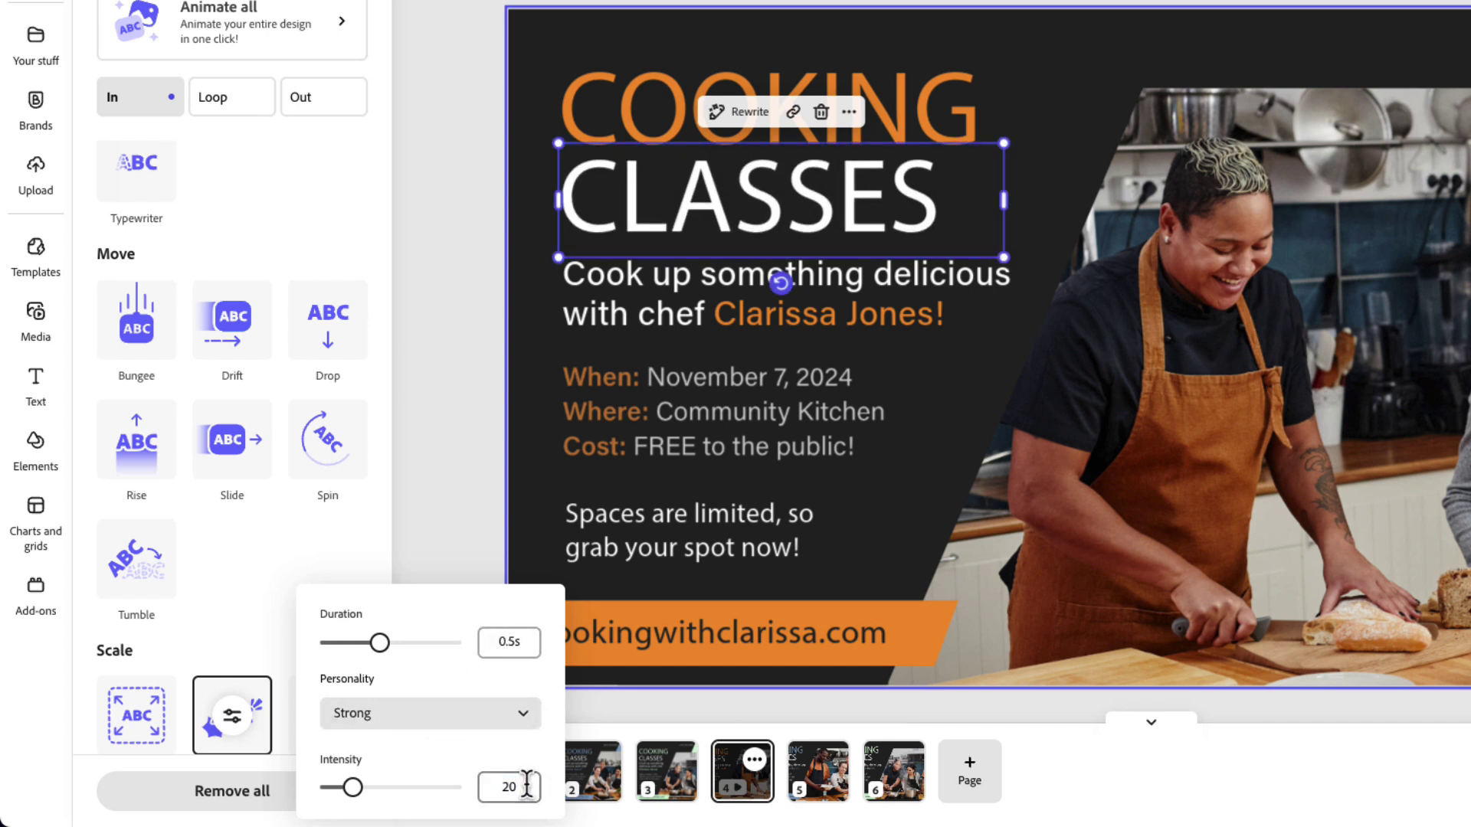
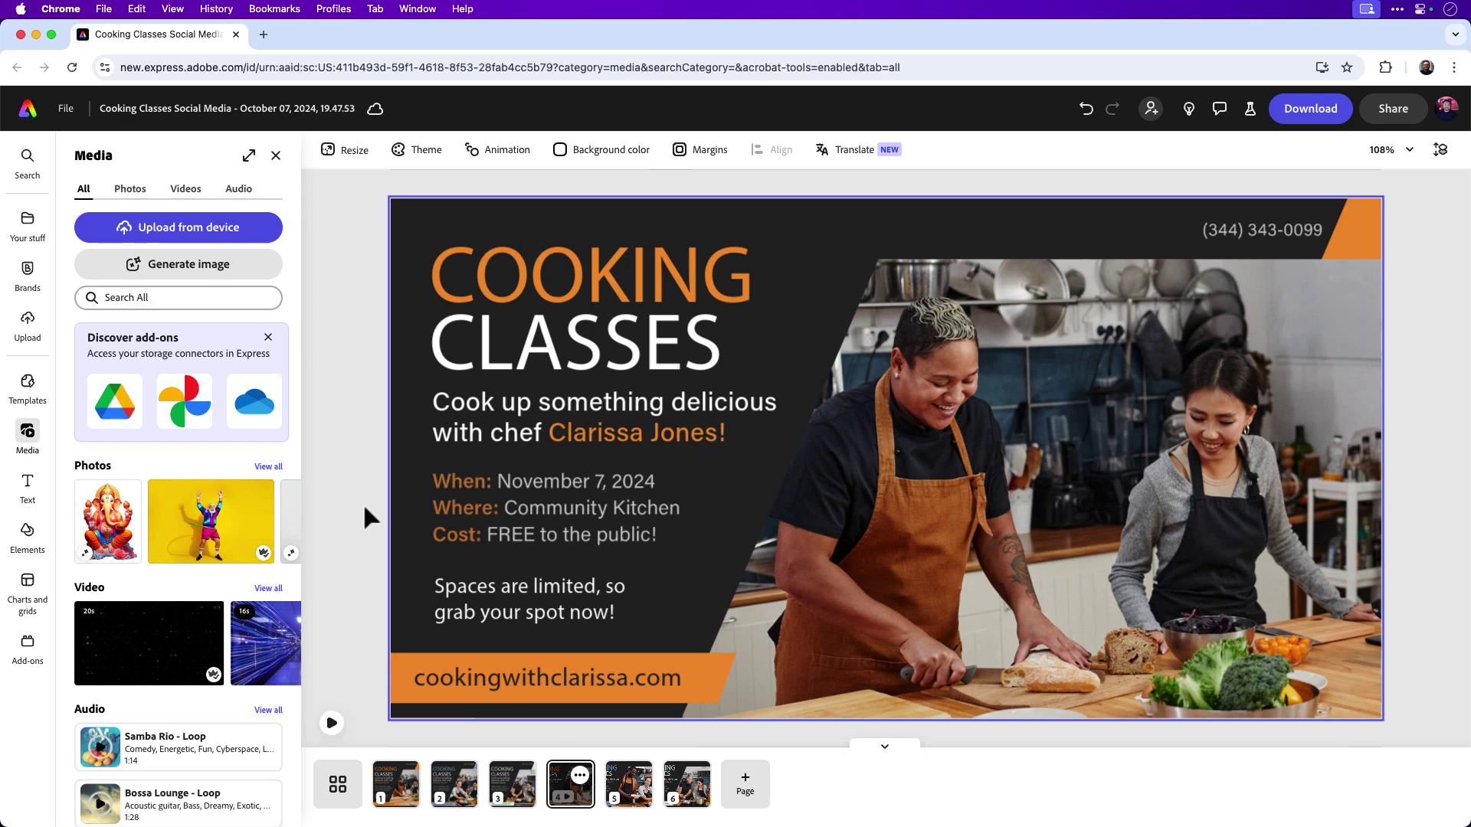
- Apply the Drift entrance animation to the orange banner shape behind the website address
{"action": "left_click", "coordinate": [707, 667]}
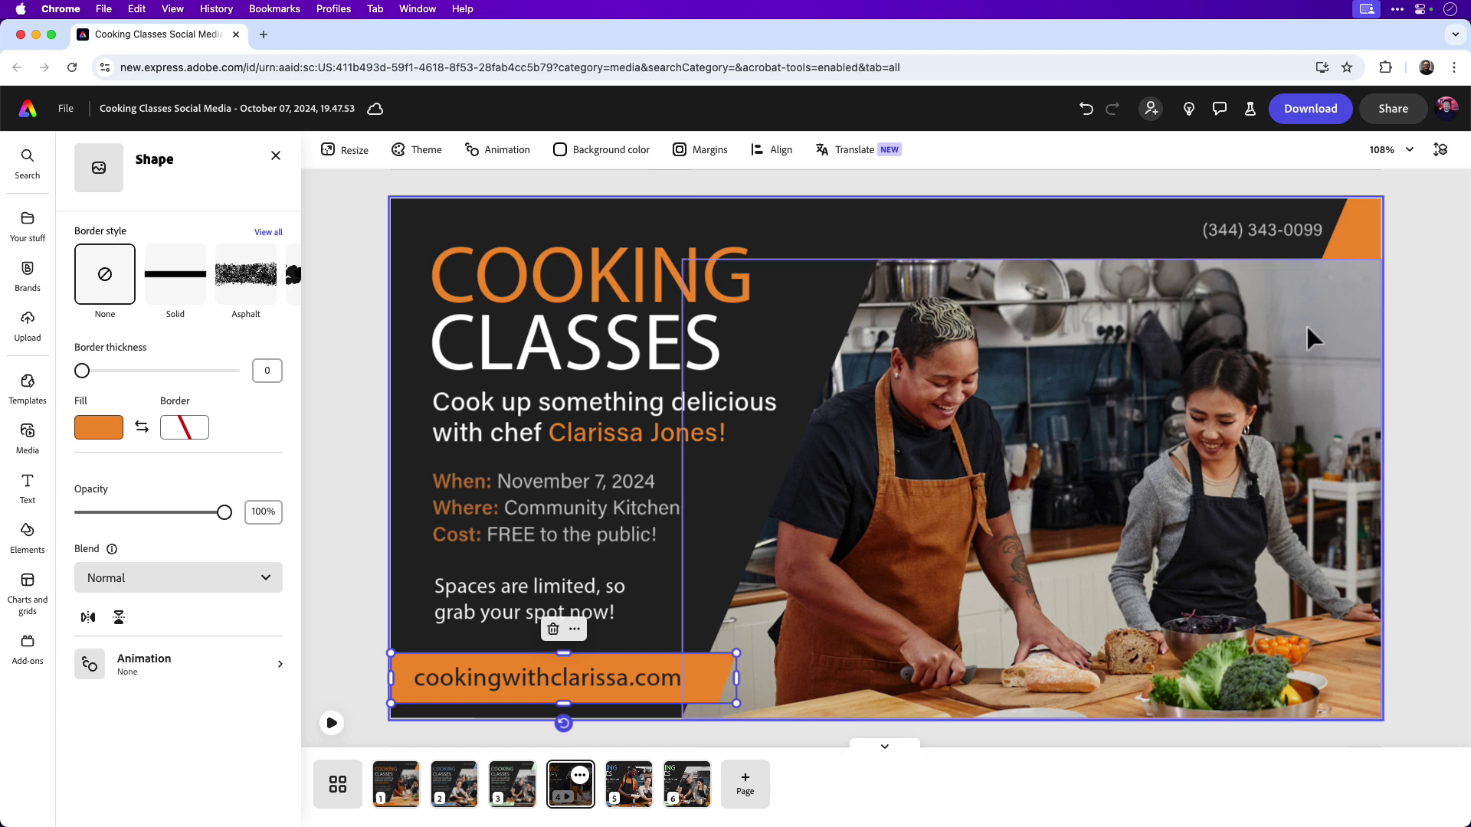
{"action": "left_click", "coordinate": [1364, 243]}
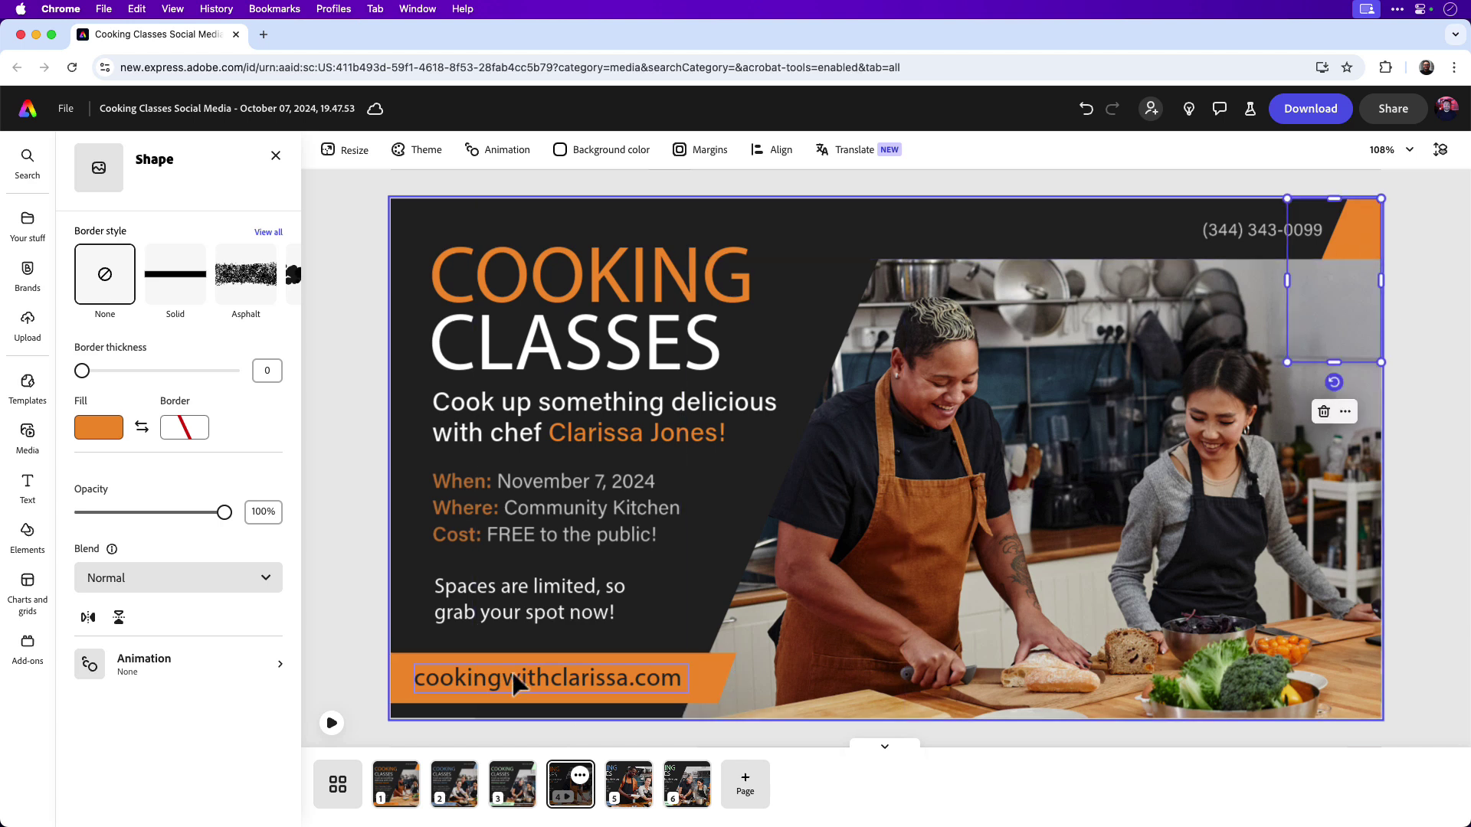
{"action": "left_click", "coordinate": [705, 668]}
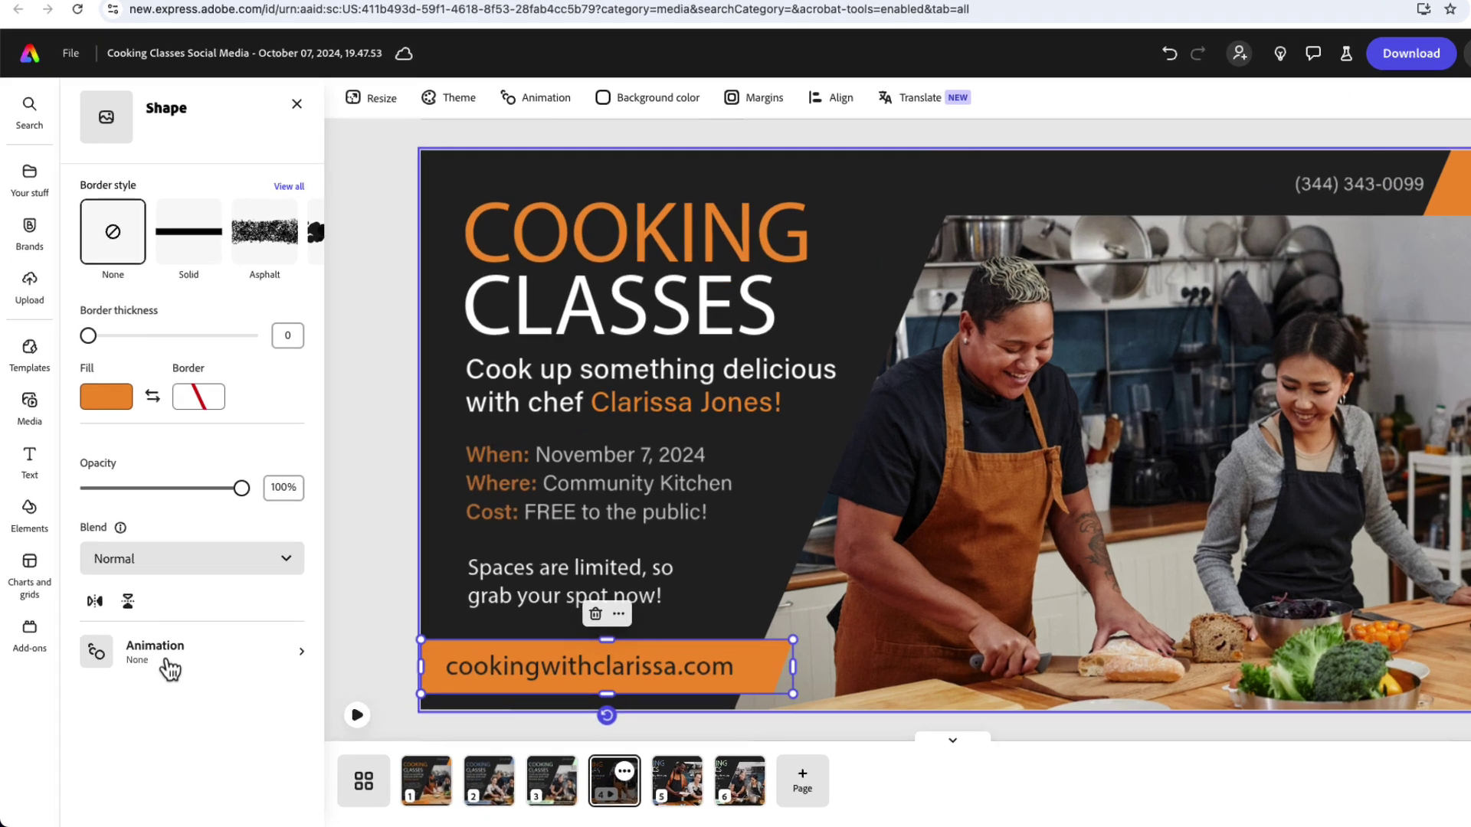
{"action": "left_click", "coordinate": [150, 663]}
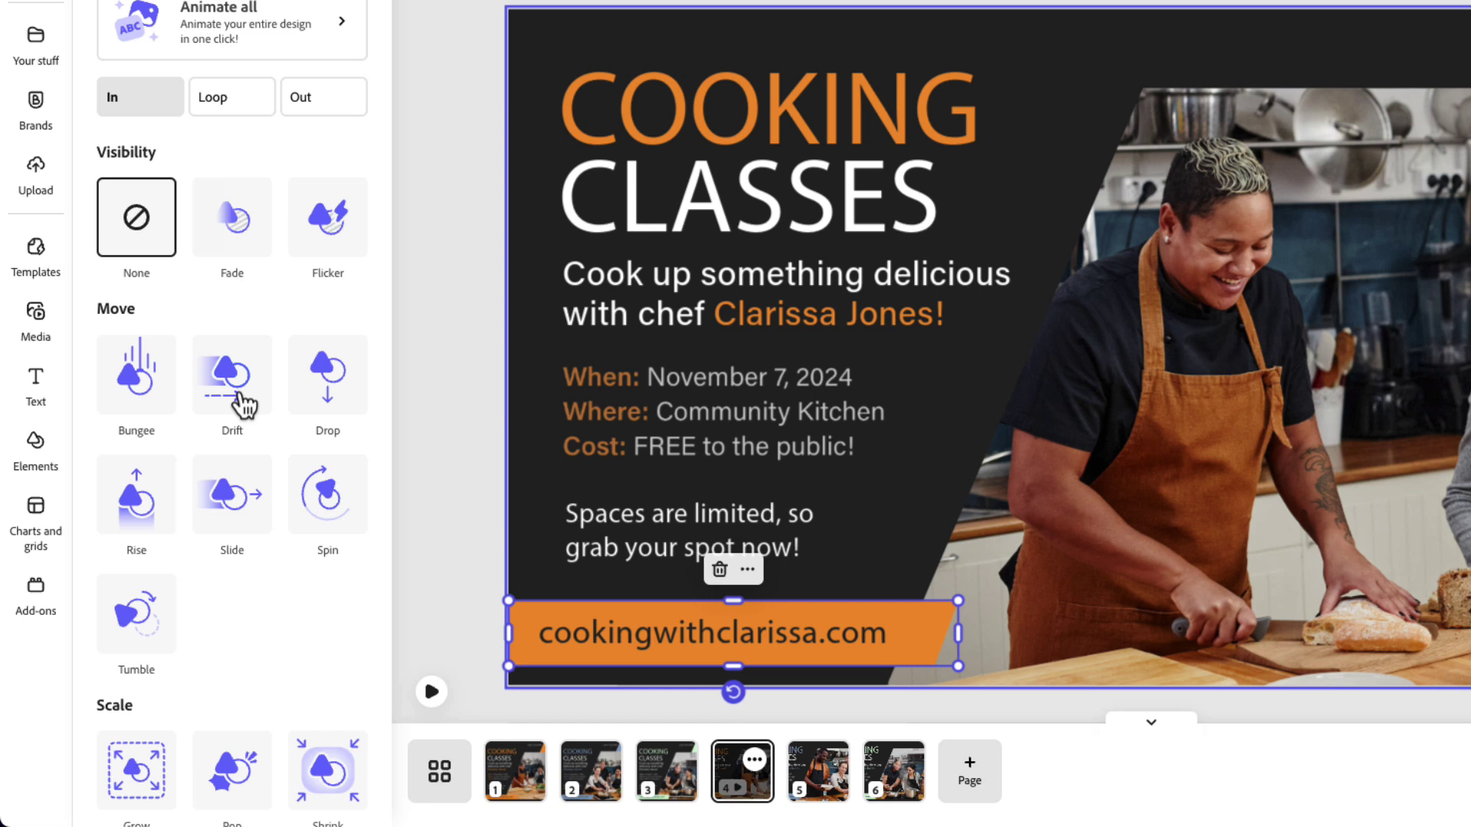
{"action": "left_click", "coordinate": [246, 401]}
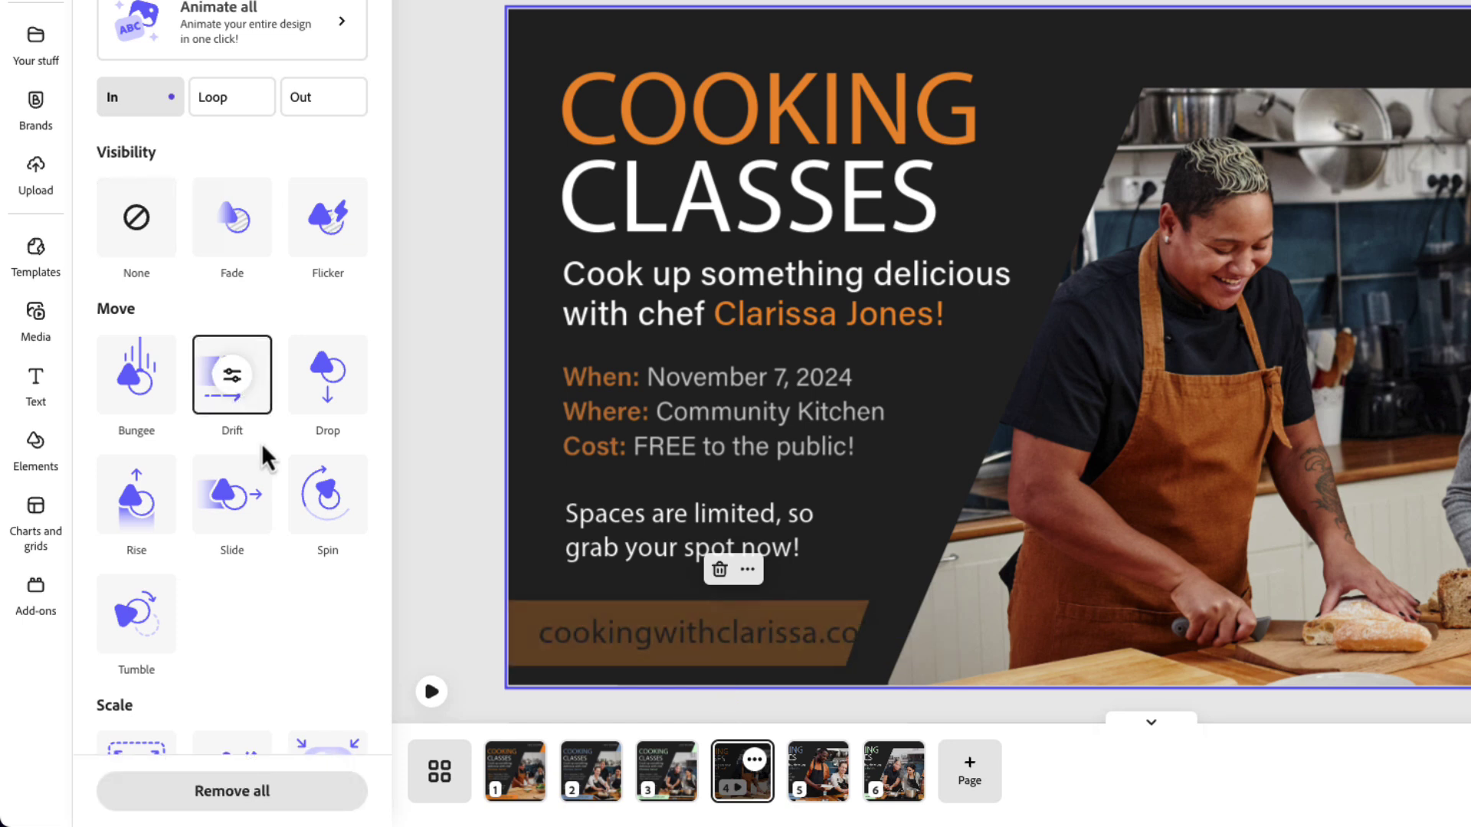
- Set the orange banner's Drift animation to a duration of 1 s with the Smooth personality
{"action": "left_click", "coordinate": [237, 378]}
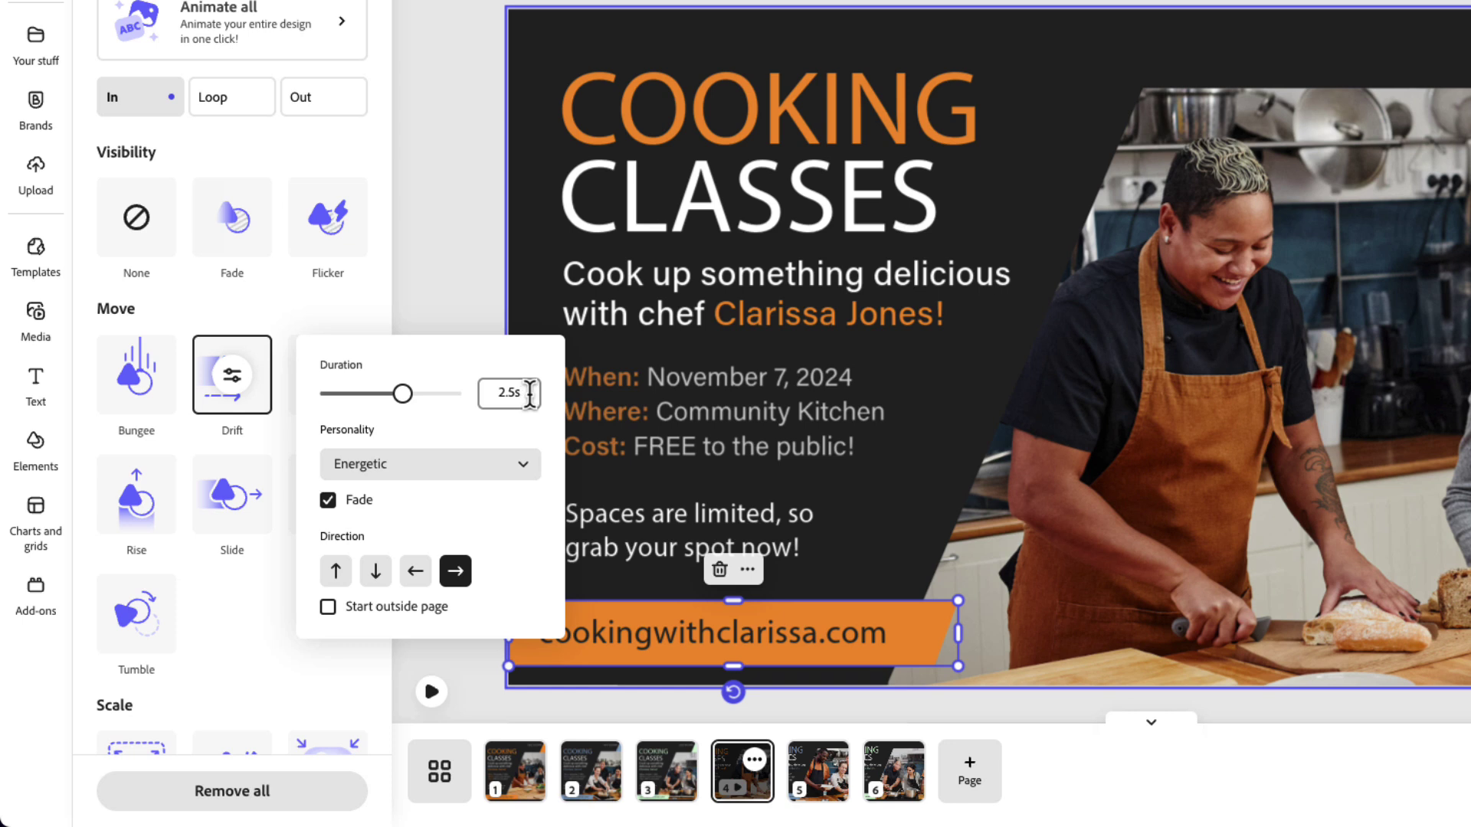
{"action": "left_click", "coordinate": [488, 393]}
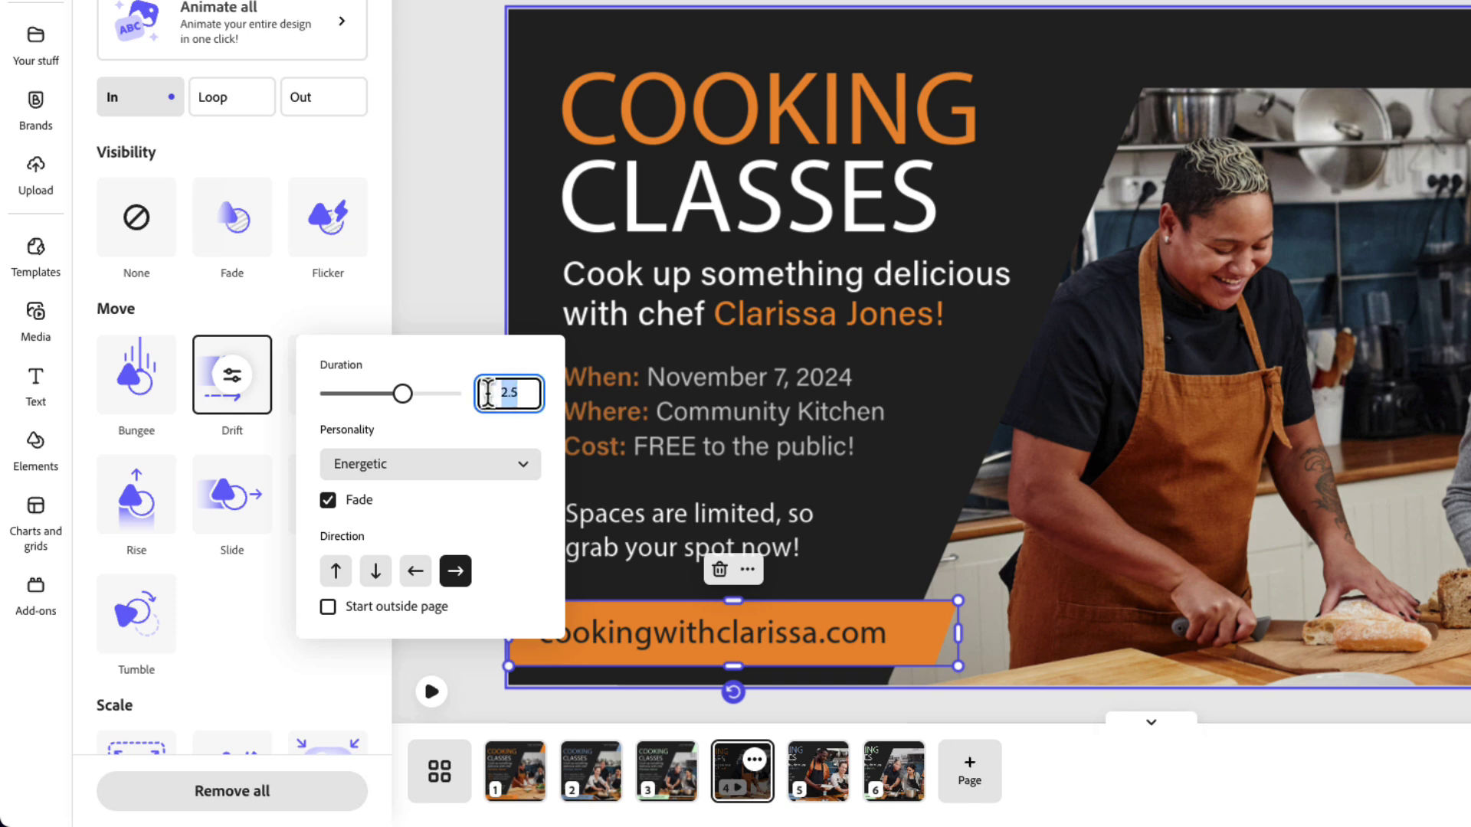
{"action": "type", "text": "1"}
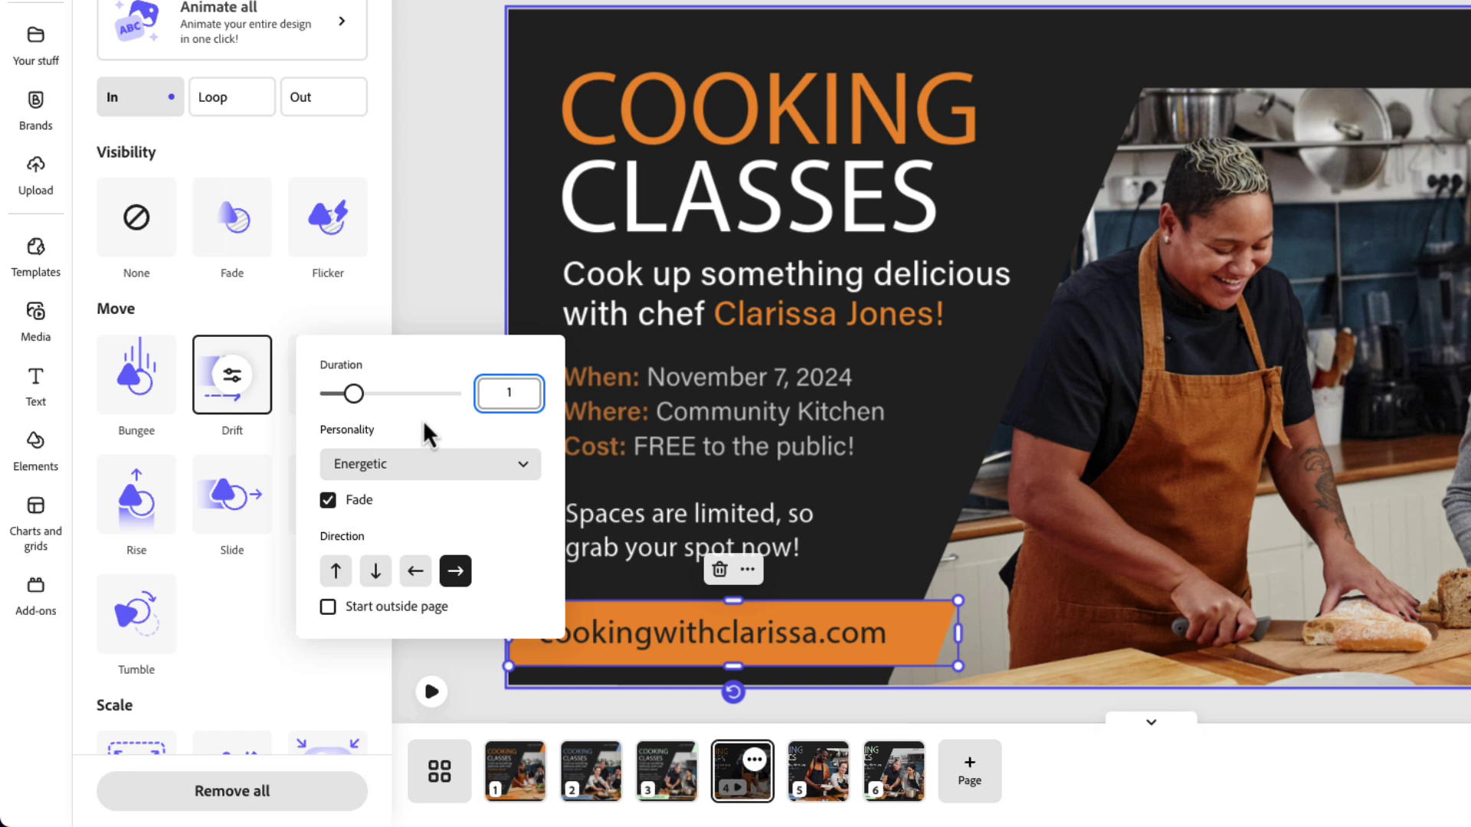
{"action": "left_click", "coordinate": [423, 477]}
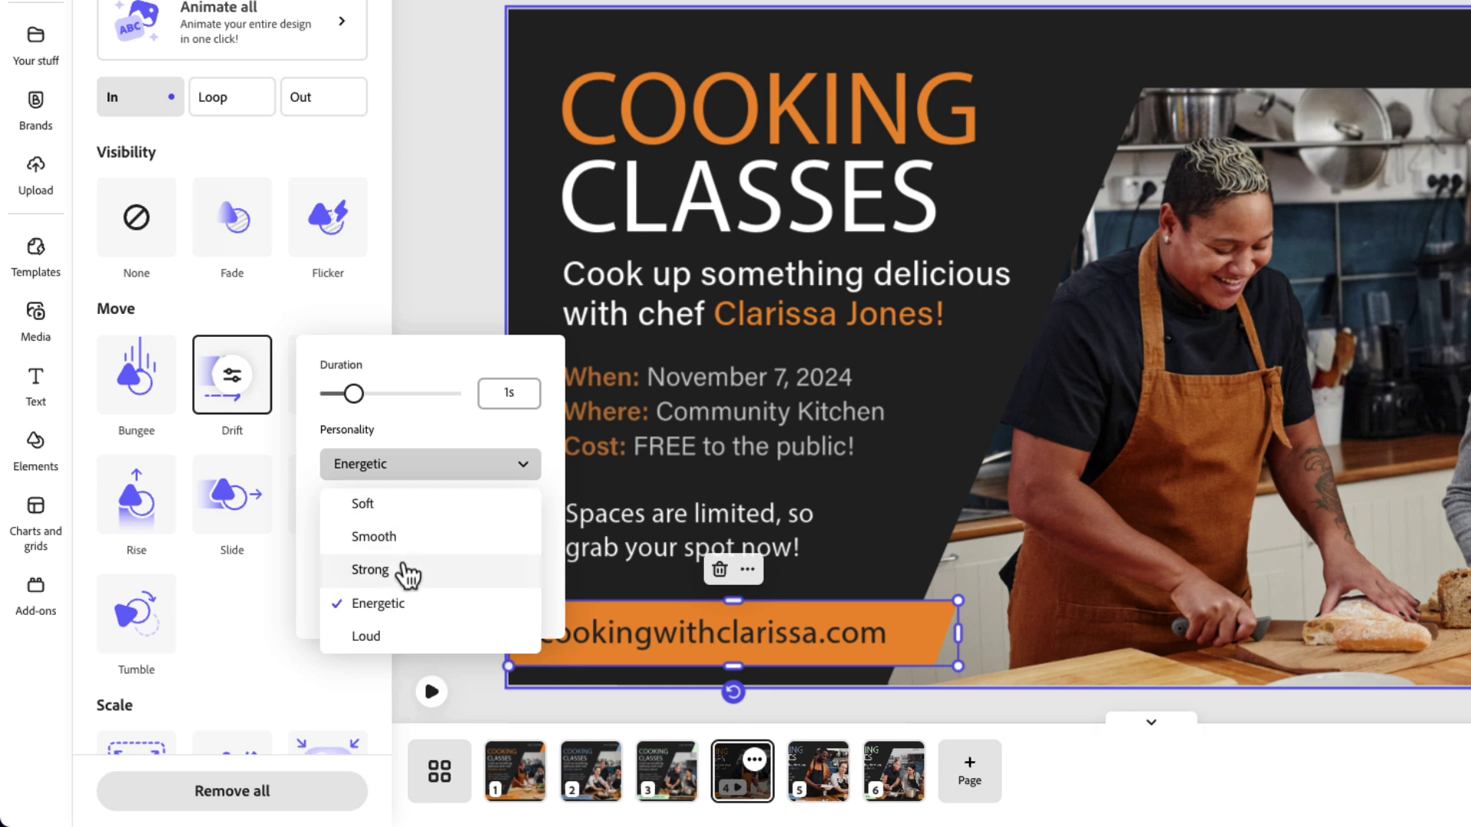
{"action": "left_click", "coordinate": [397, 540]}
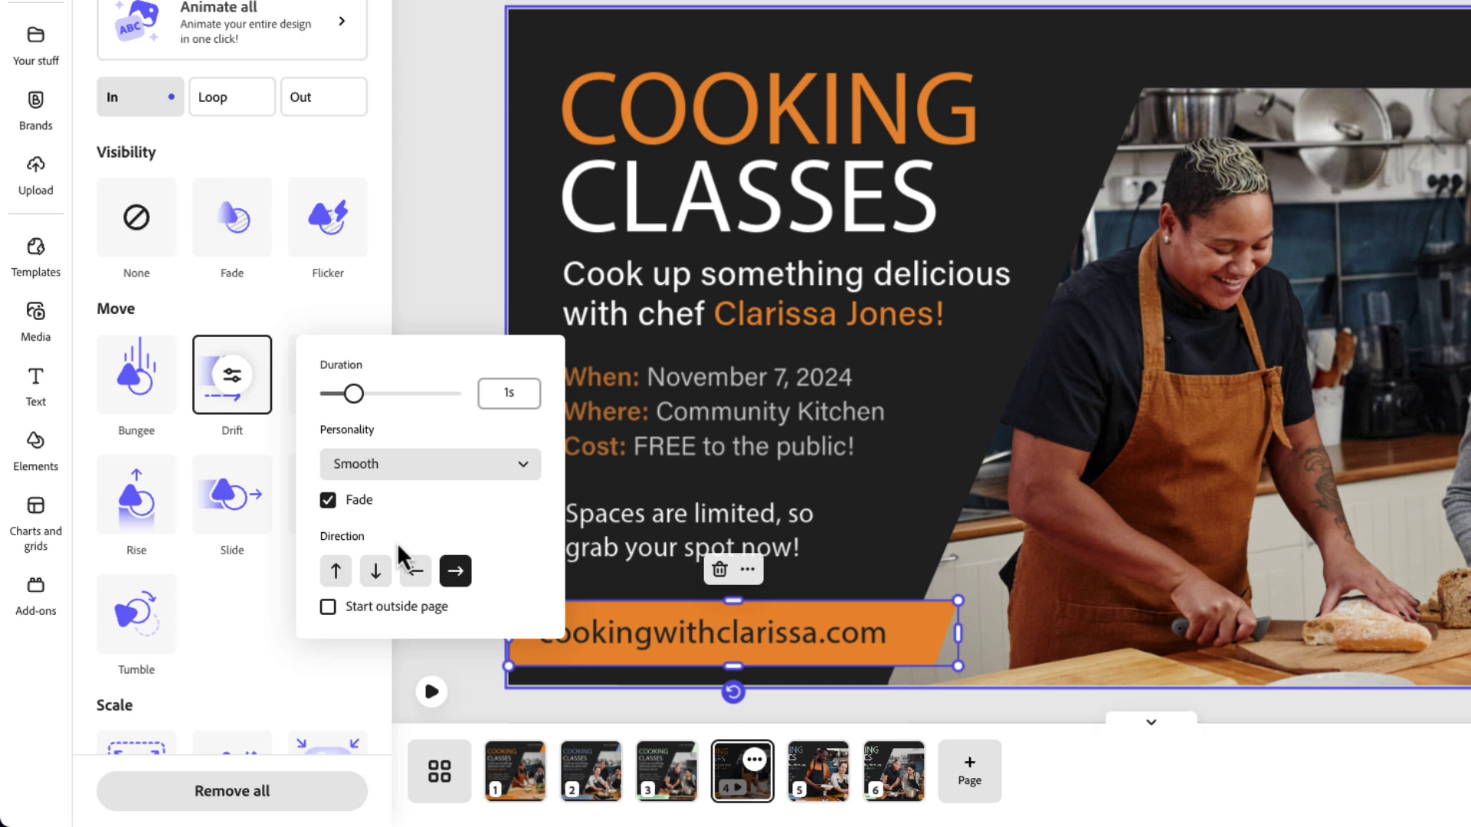
- Try the banner's Drift without Fade and with Start outside page, restore both options, and deselect the banner
{"action": "left_click", "coordinate": [331, 507]}
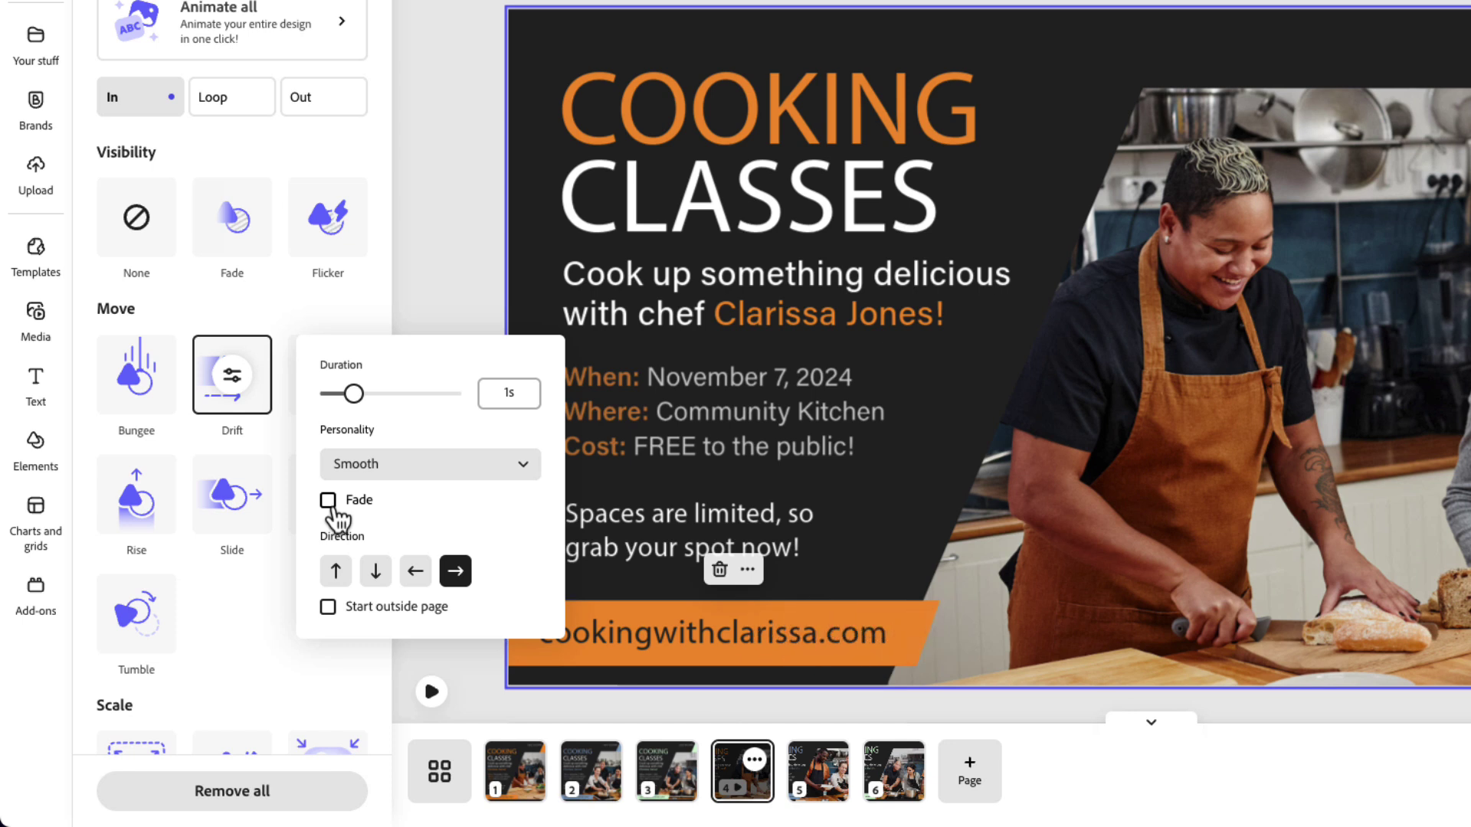
{"action": "left_click", "coordinate": [337, 518]}
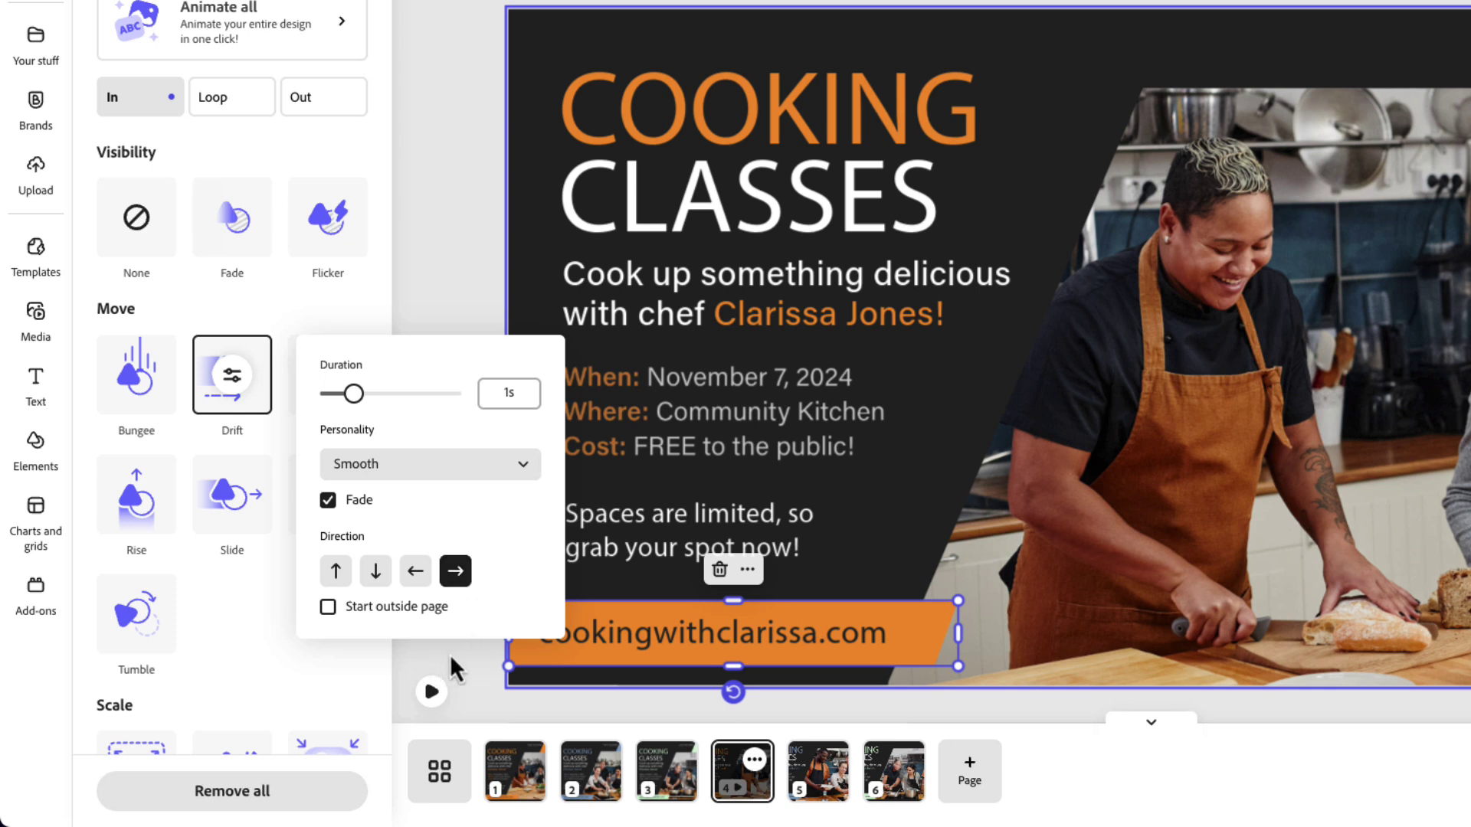
{"action": "left_click", "coordinate": [364, 610]}
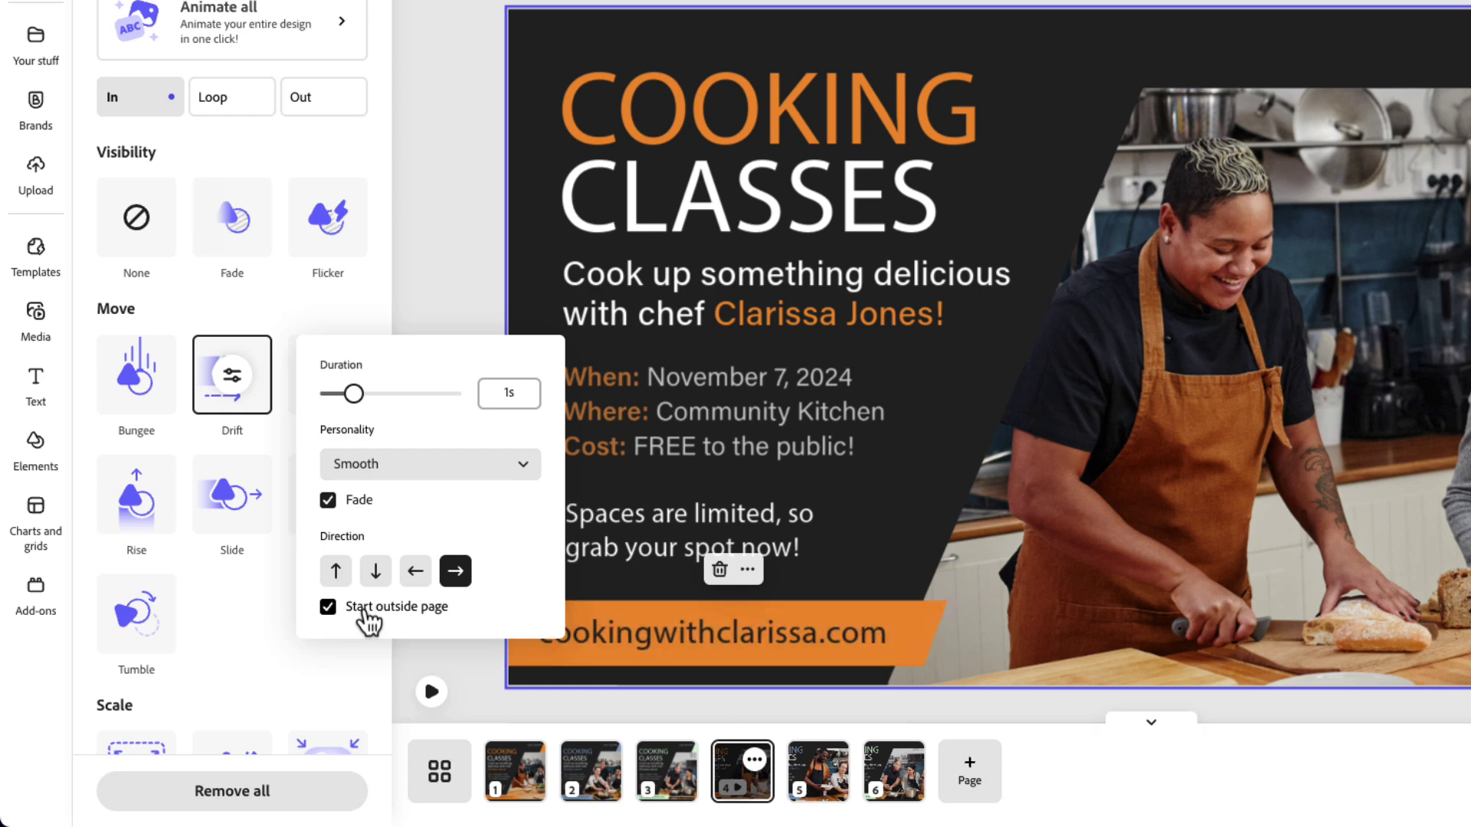
{"action": "left_click", "coordinate": [364, 611]}
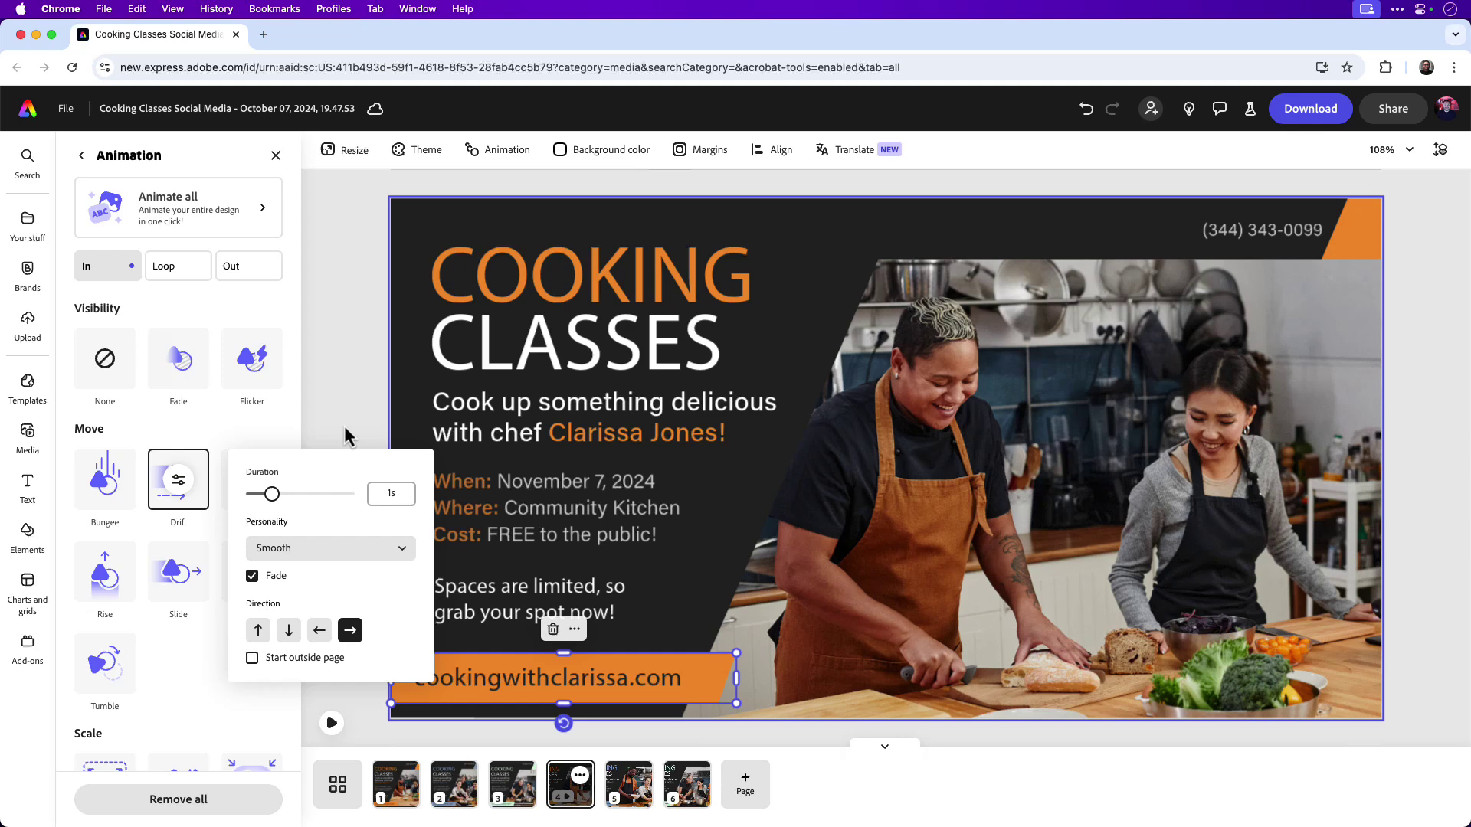
{"action": "left_click", "coordinate": [406, 351]}
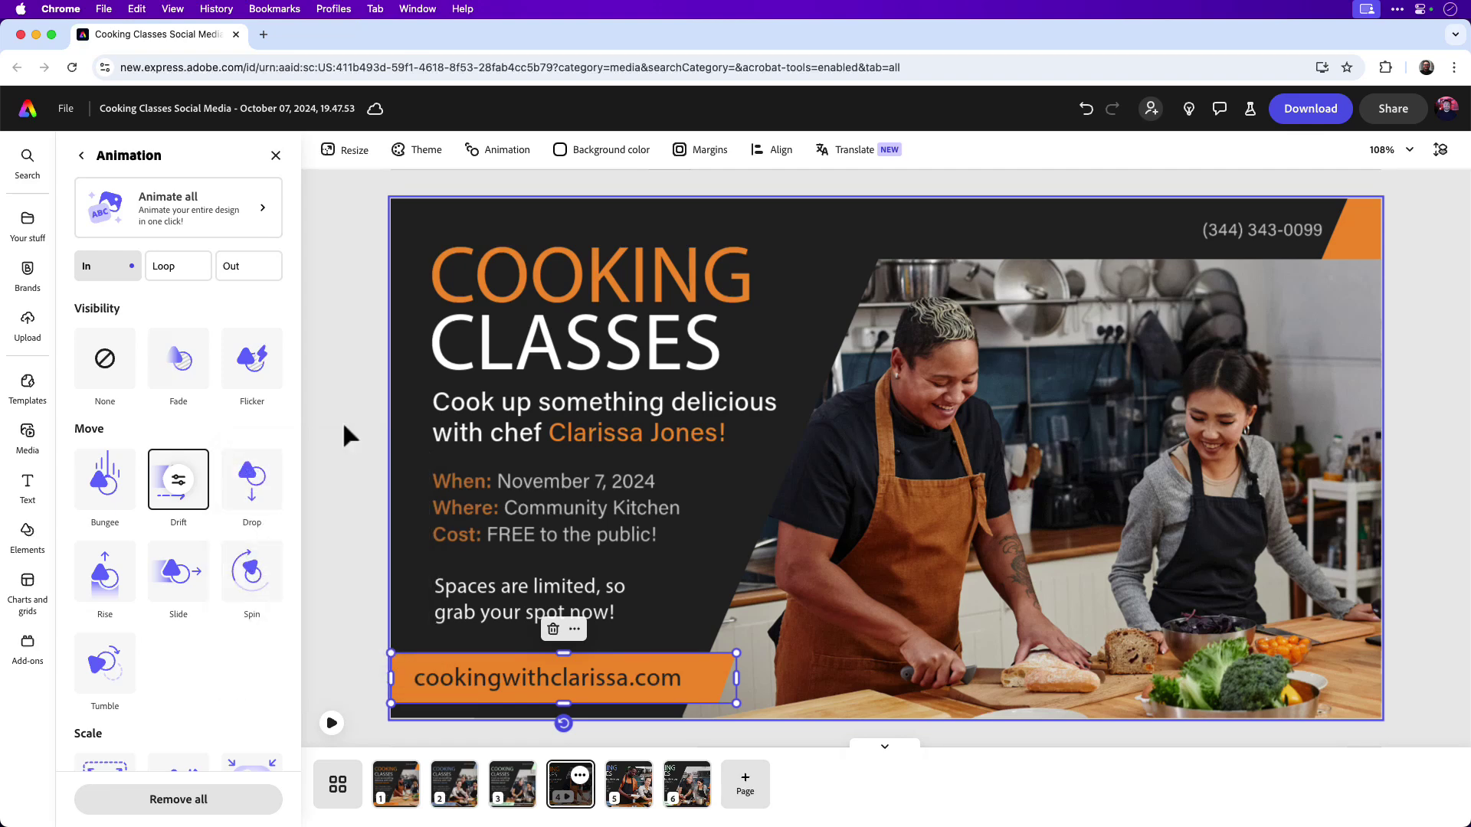
{"action": "left_click", "coordinate": [342, 420]}
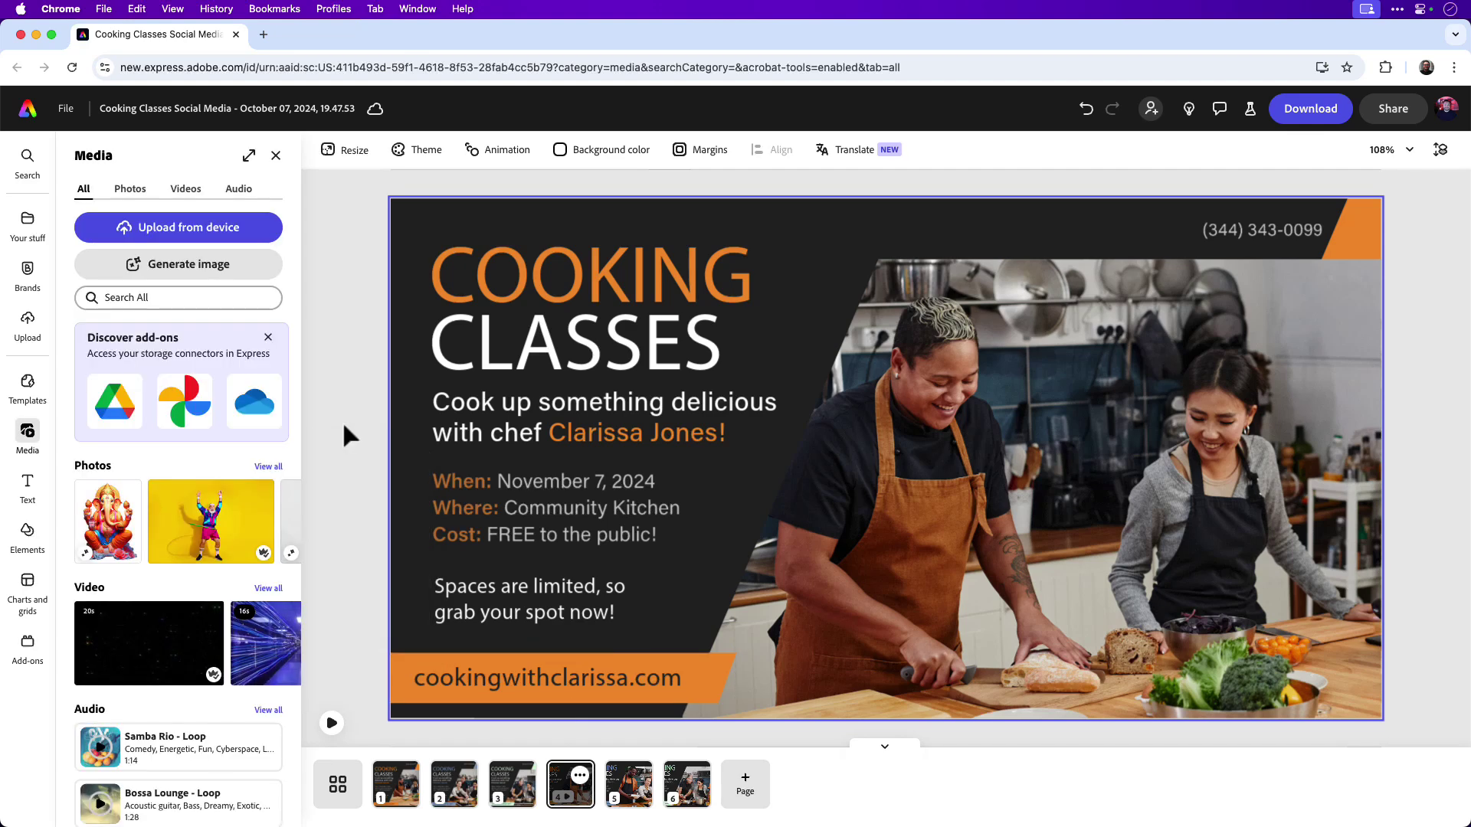
- Apply the Drift entrance animation to the orange shape in the page's upper-right corner beside the phone number
{"action": "left_click", "coordinate": [1356, 228]}
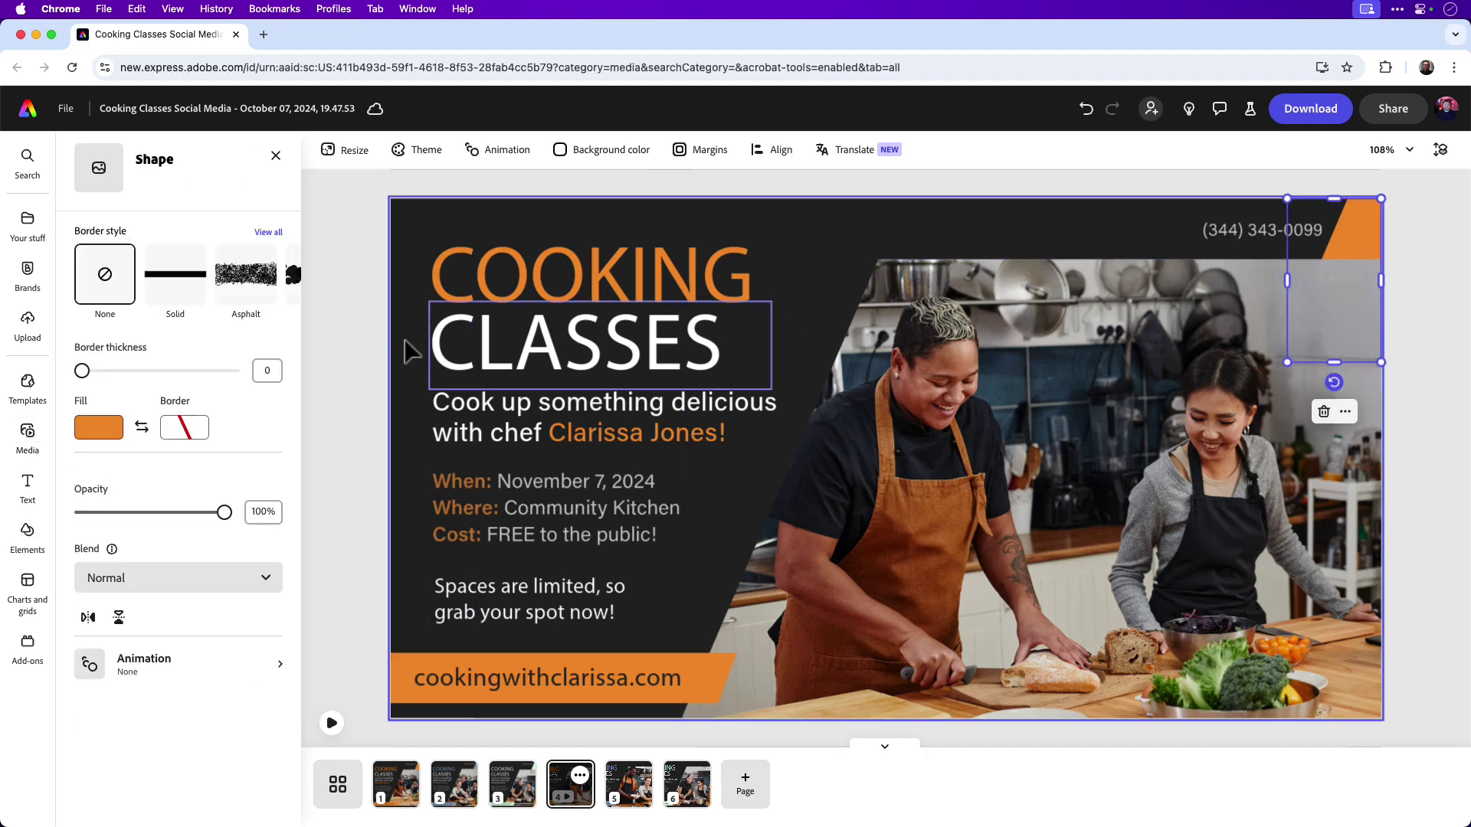
{"action": "left_click", "coordinate": [148, 665]}
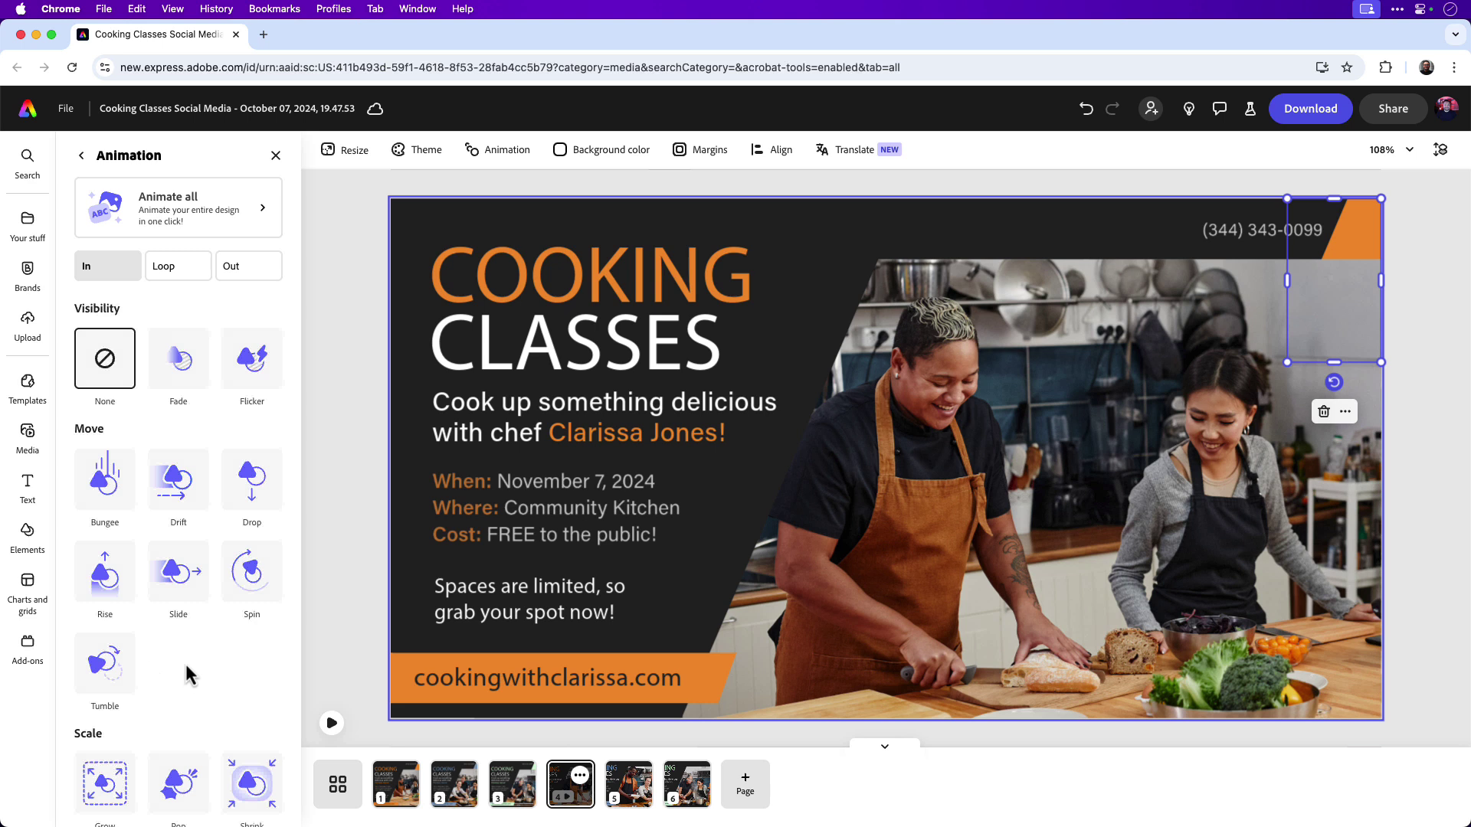
{"action": "scroll", "coordinate": [188, 674], "scroll_direction": "down", "scroll_amount": 1}
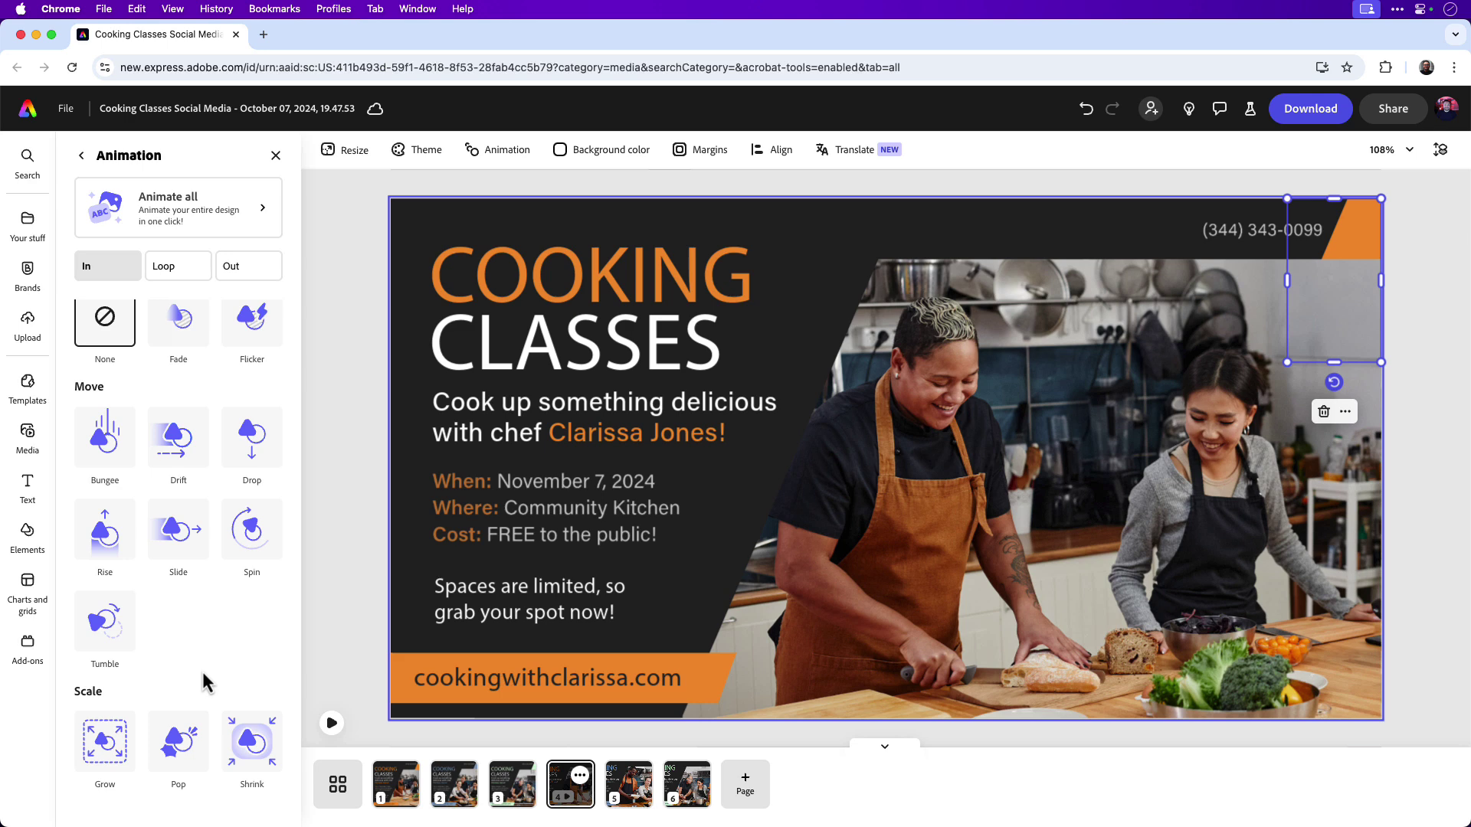
{"action": "left_click", "coordinate": [196, 452]}
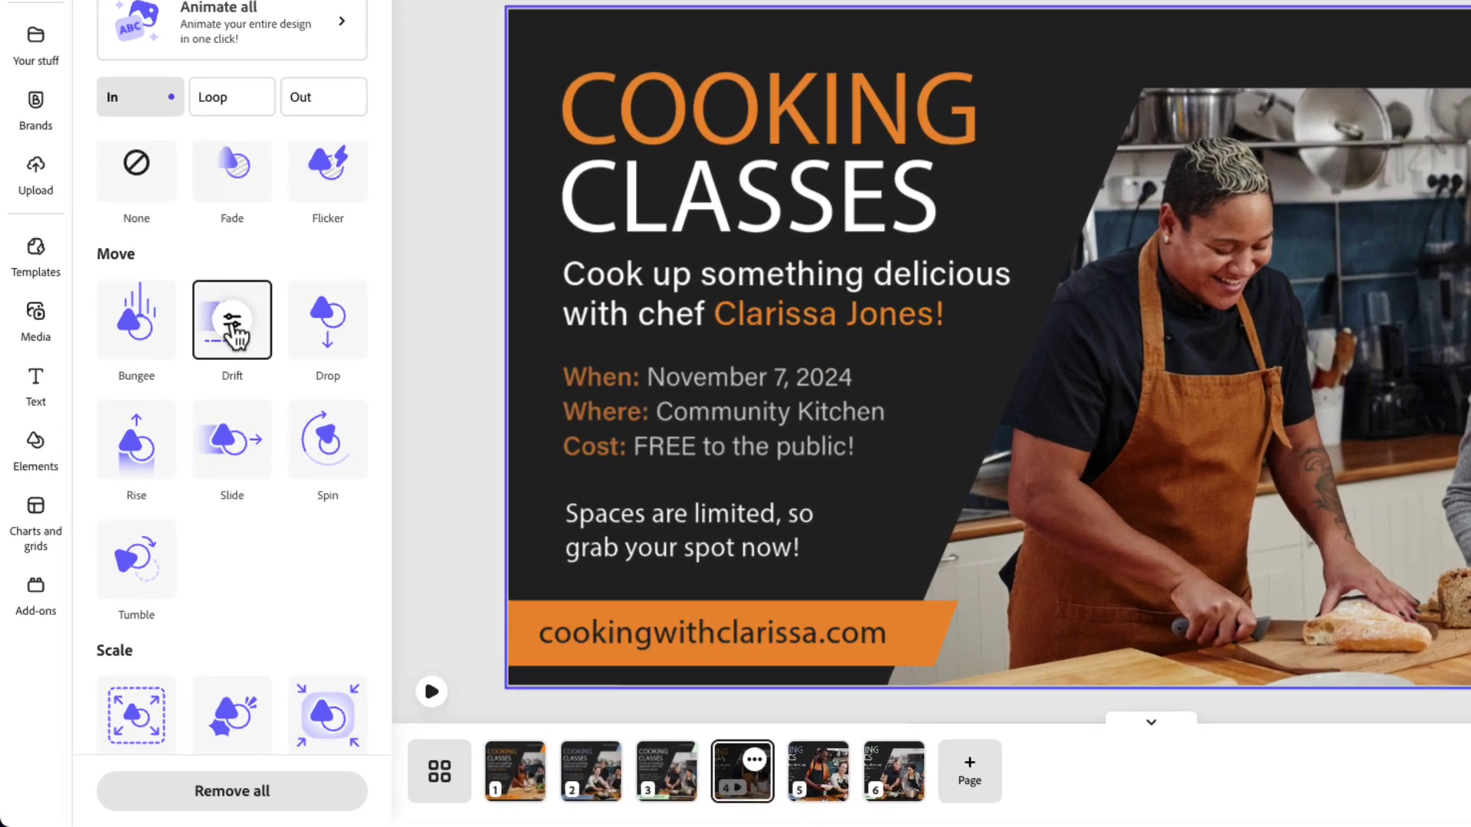
- Set the duration of the orange corner shape's Drift animation to 1 s
{"action": "left_click", "coordinate": [178, 440]}
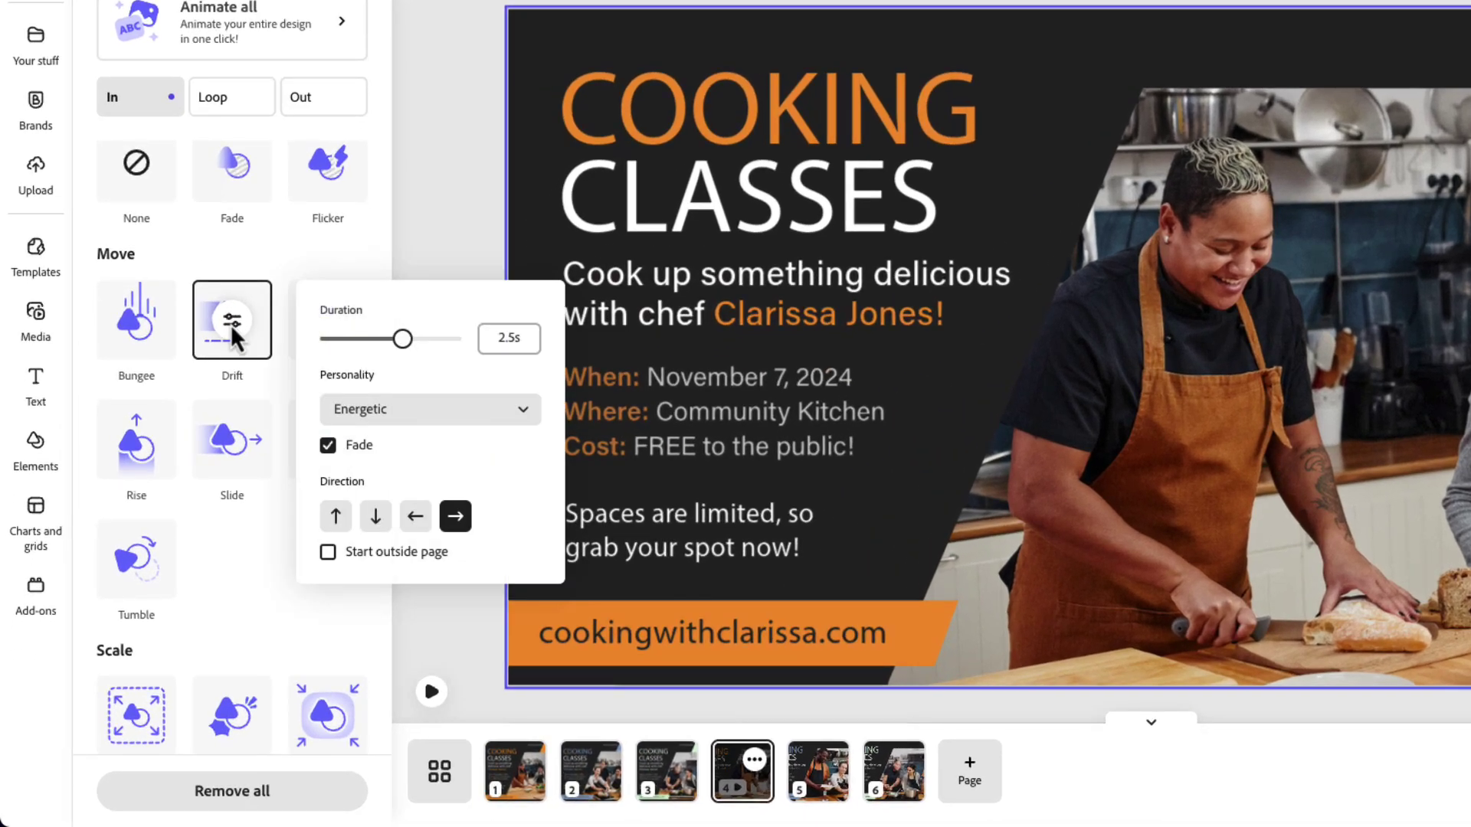
{"action": "left_click_drag", "start_coordinate": [521, 337], "coordinate": [483, 337]}
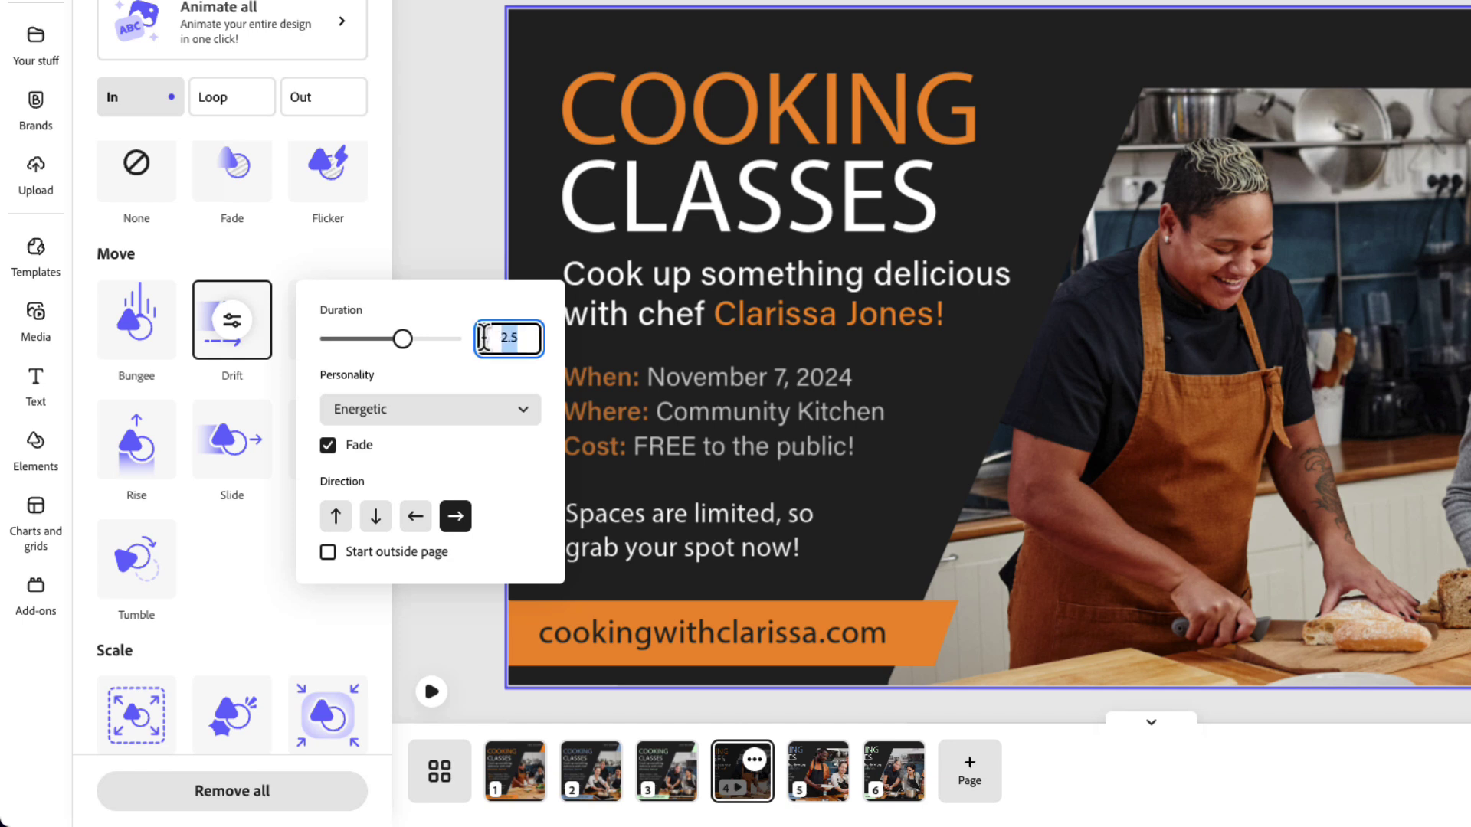
{"action": "type", "text": "1"}
{"action": "key", "text": "Tab"}
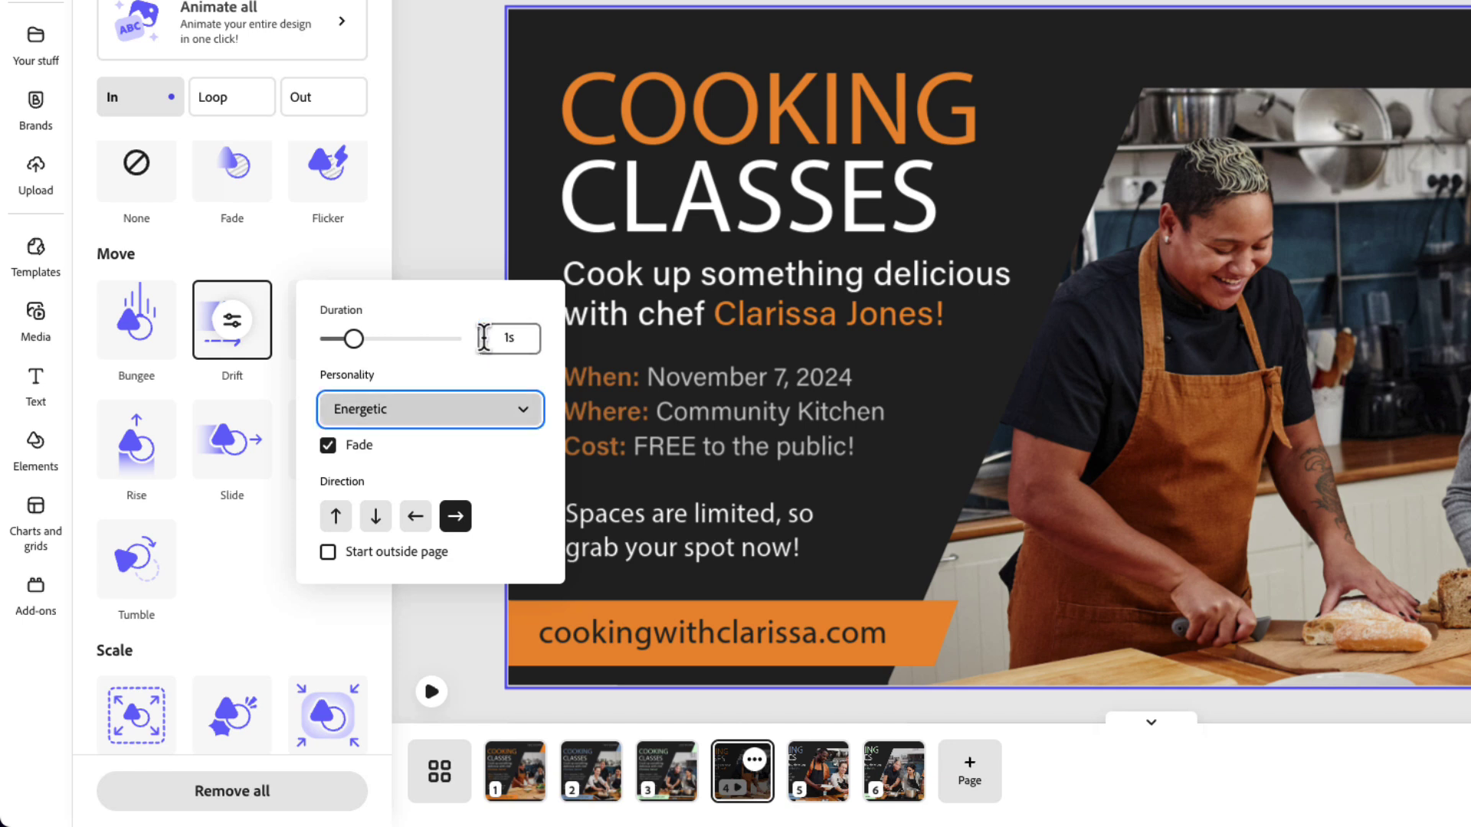
- Give the orange corner shape's Drift animation the Smooth personality and a leftward direction
{"action": "left_click", "coordinate": [478, 415]}
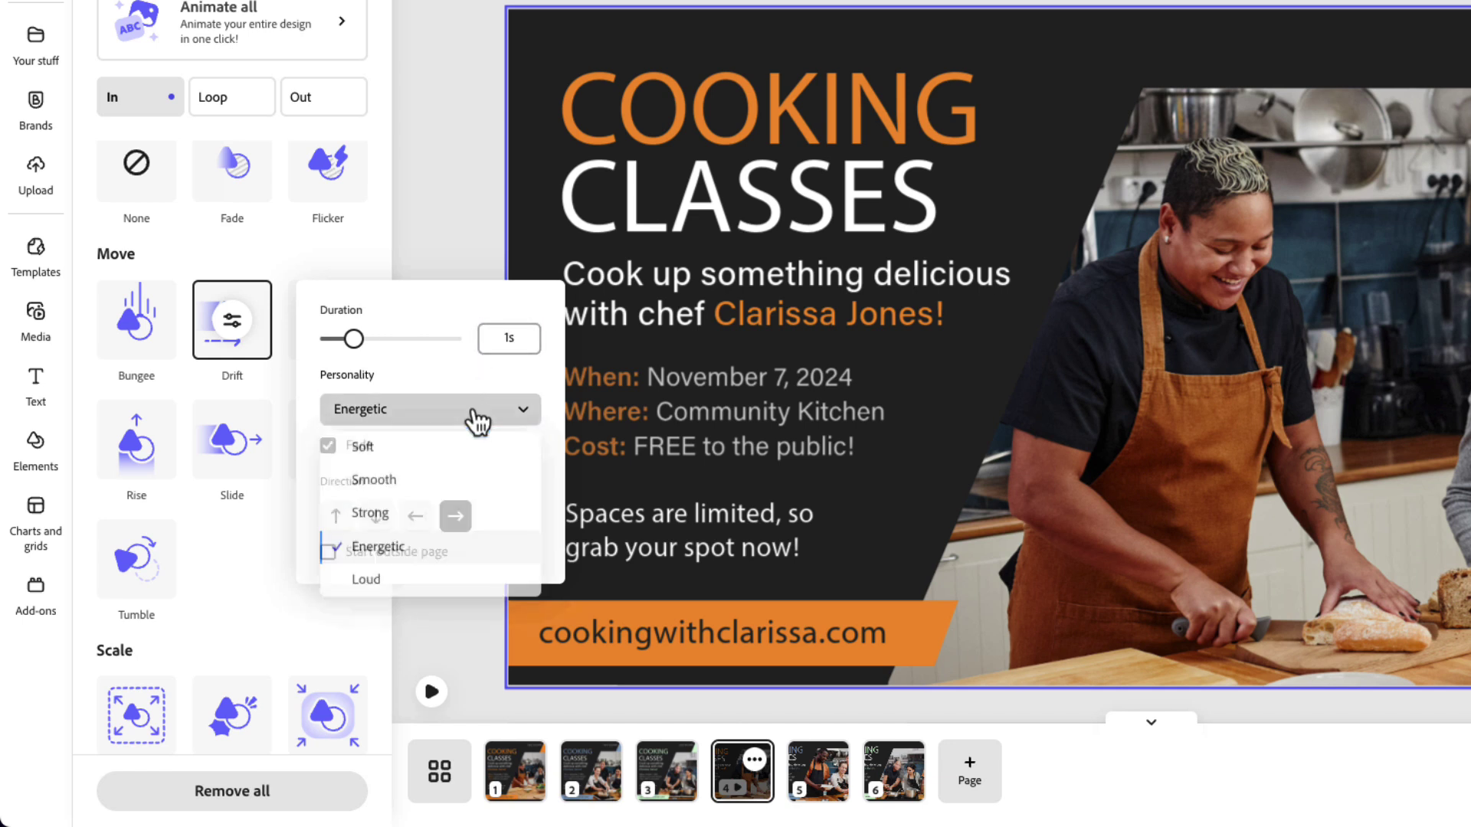
{"action": "left_click", "coordinate": [427, 481]}
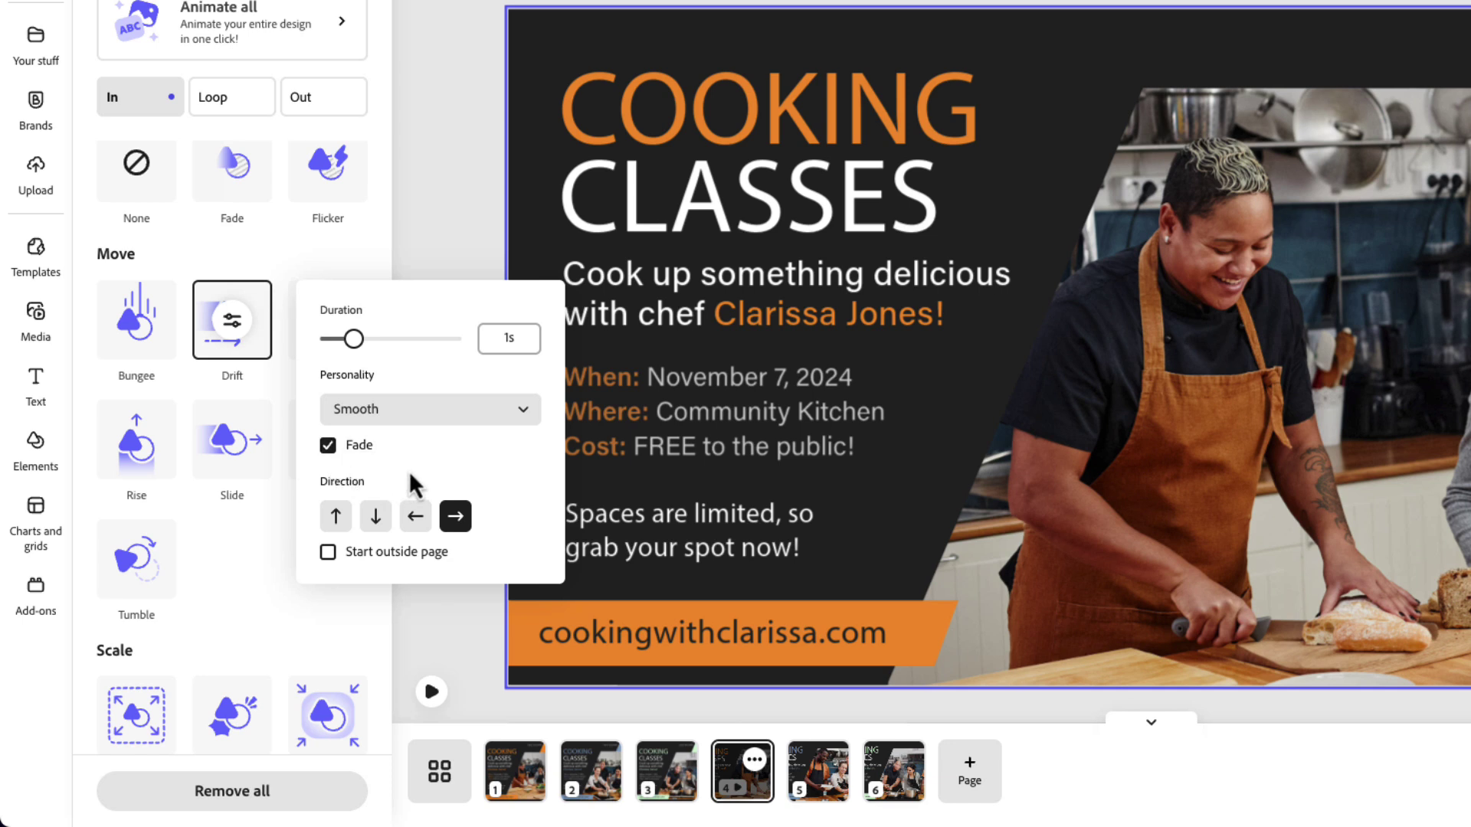
{"action": "left_click", "coordinate": [419, 524]}
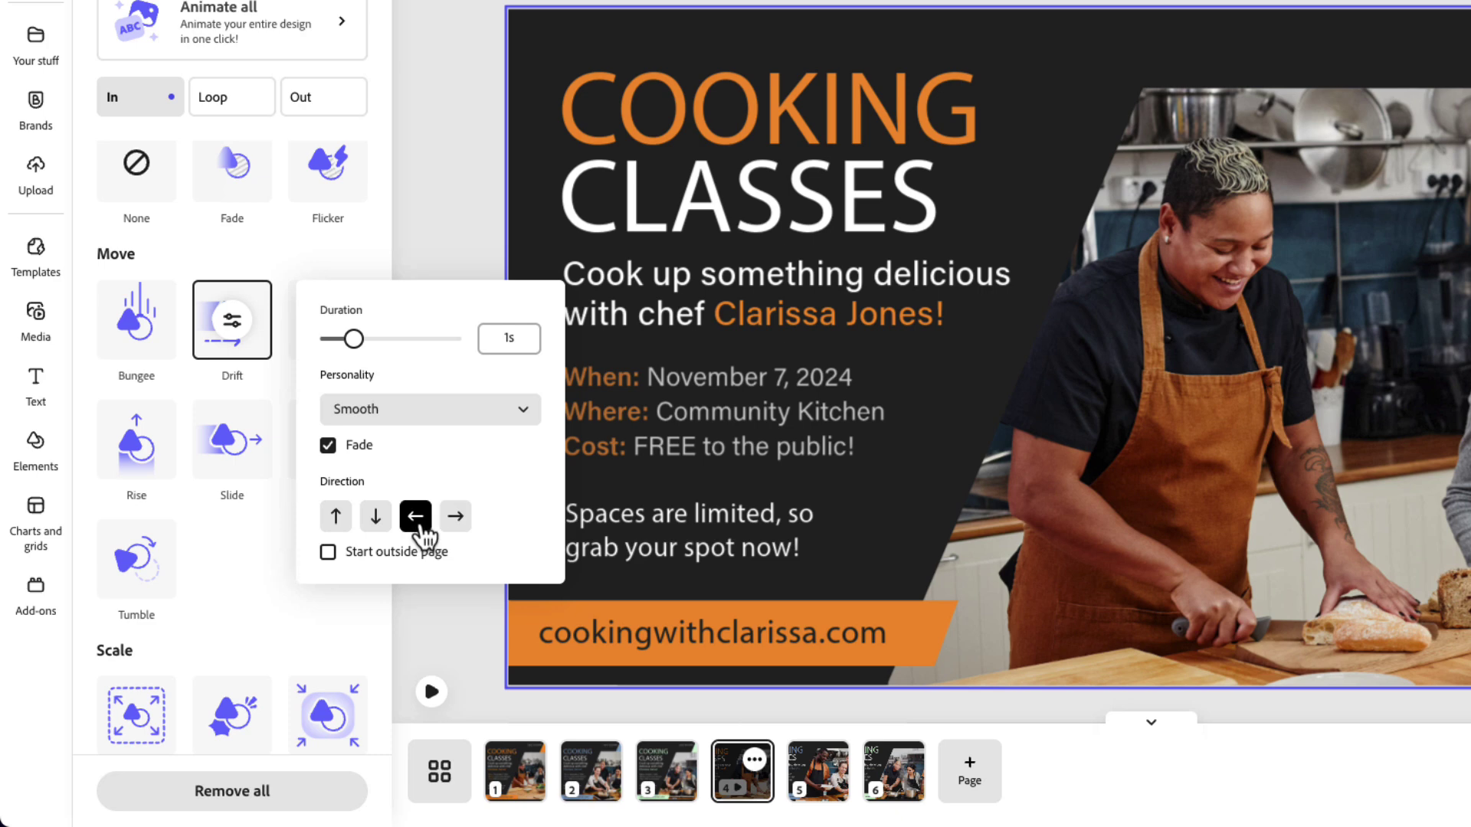
{"action": "left_click", "coordinate": [450, 258]}
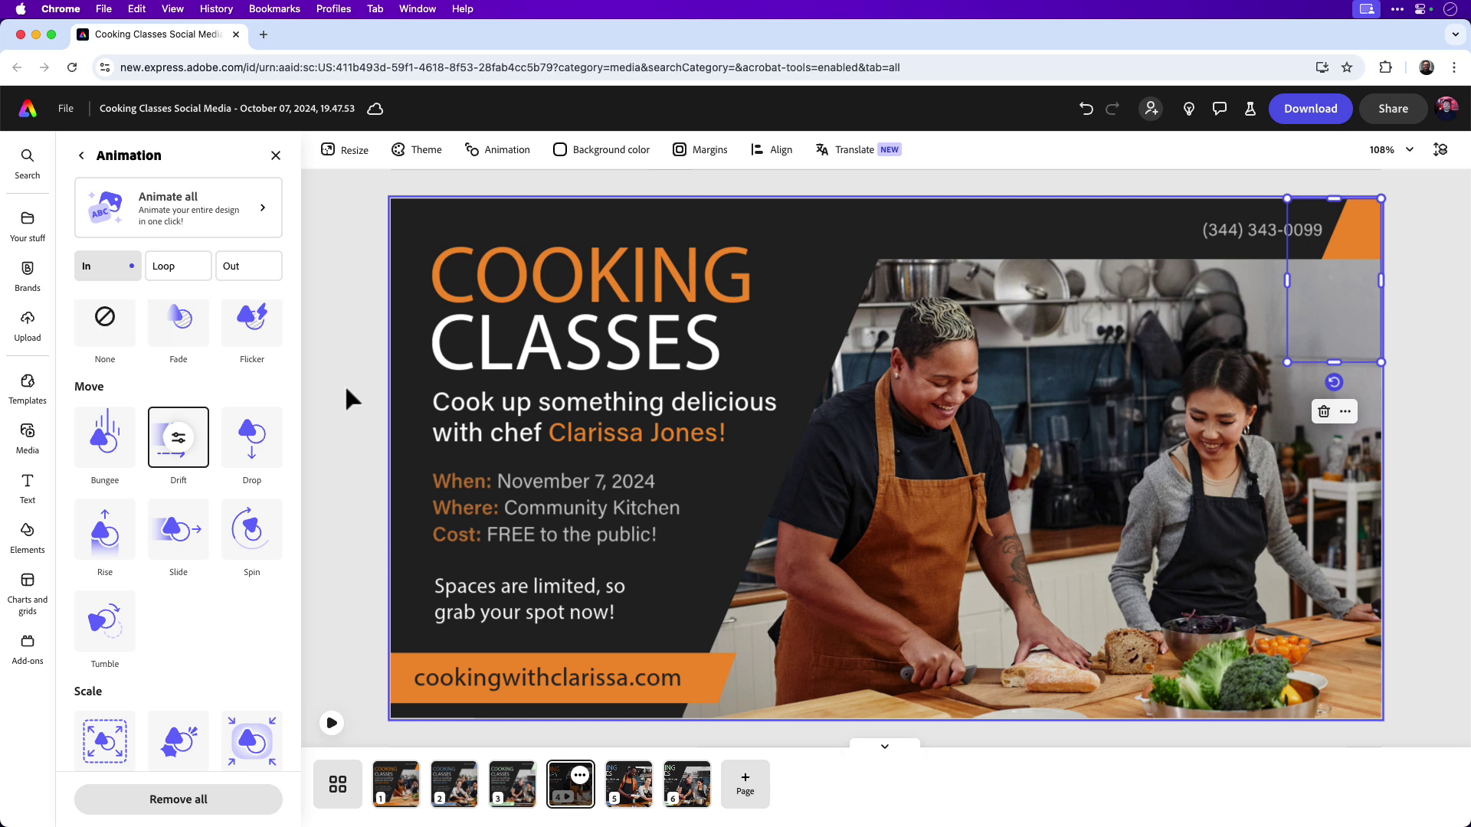
- Apply the Typewriter entrance animation to the cookingwithclarissa.com text on the orange banner
{"action": "left_click", "coordinate": [565, 690]}
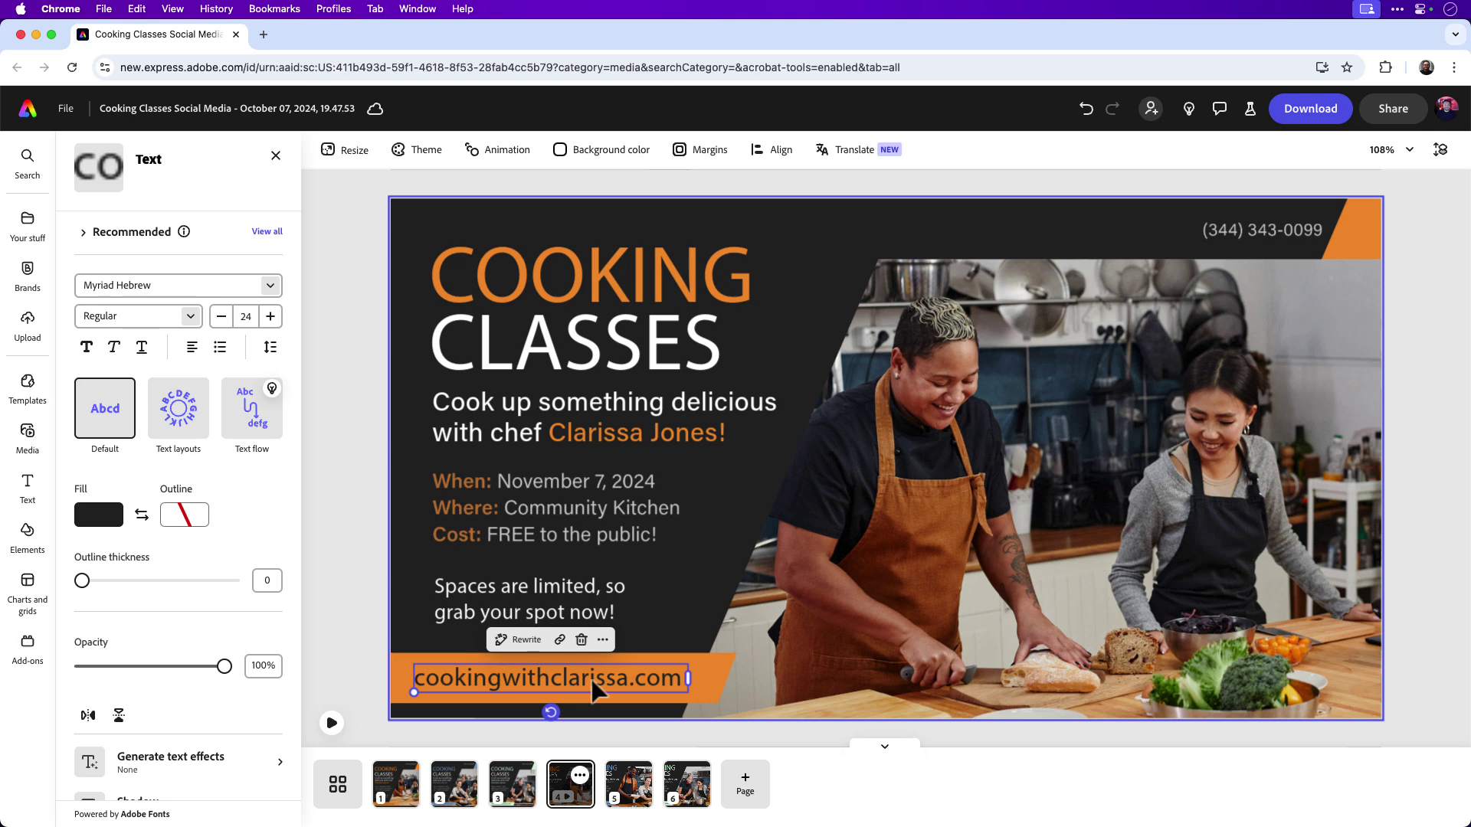
{"action": "scroll", "coordinate": [229, 558], "scroll_direction": "down", "scroll_amount": 5}
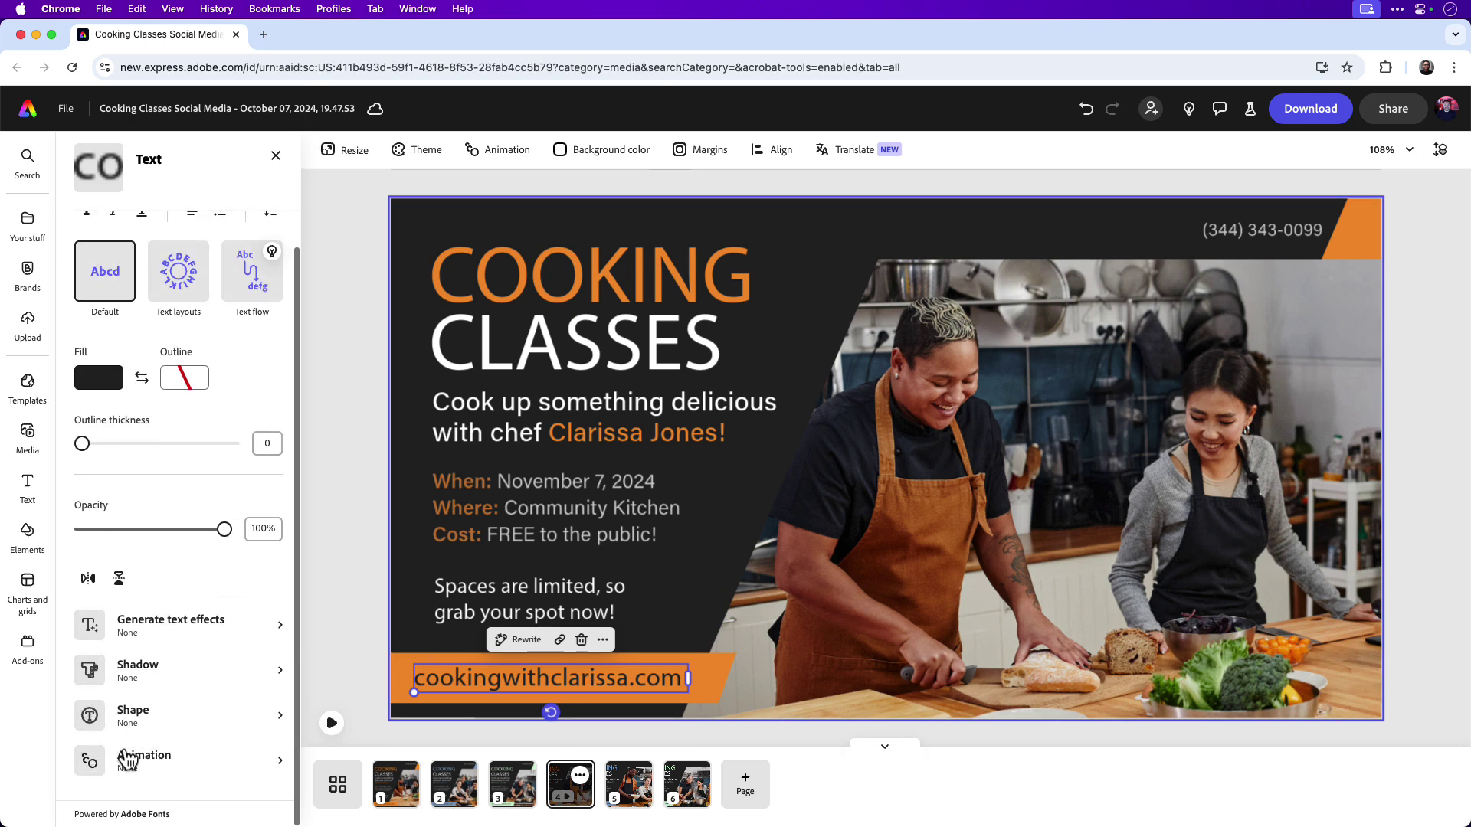
{"action": "left_click", "coordinate": [149, 770]}
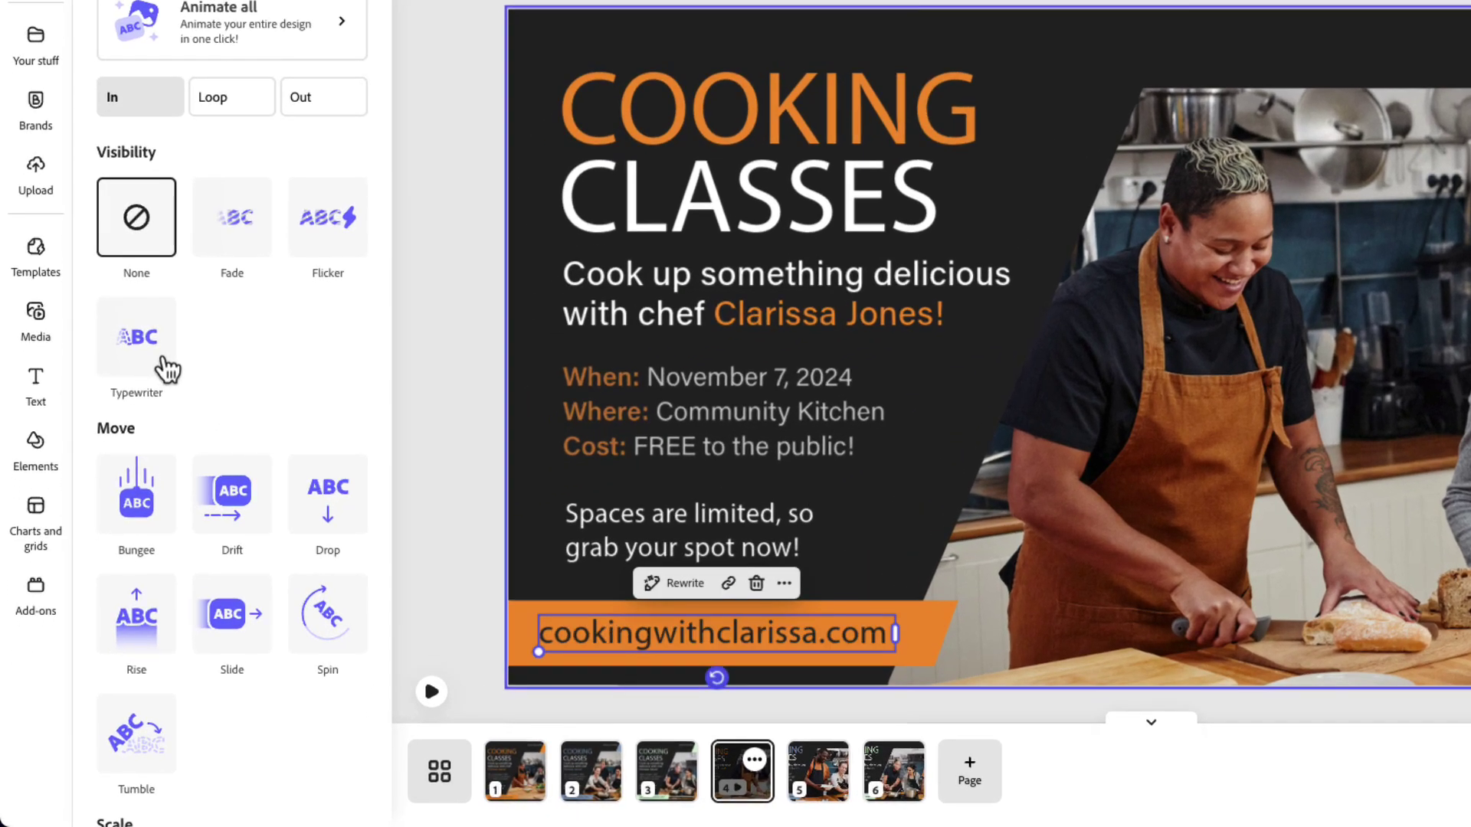
{"action": "left_click", "coordinate": [130, 465]}
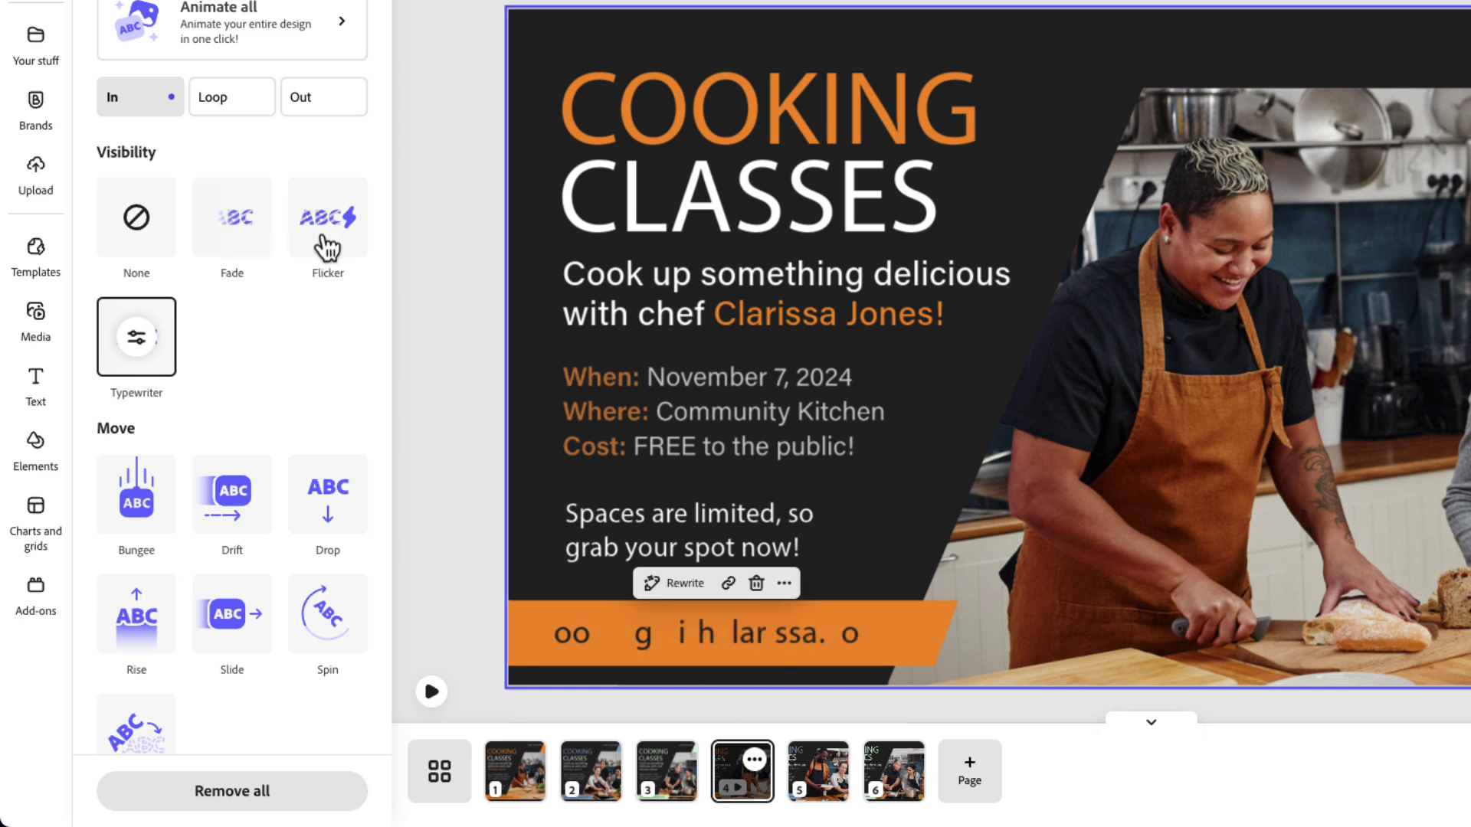
- Set the duration of the web address text's Typewriter animation to 1.5 s
{"action": "left_click", "coordinate": [168, 355]}
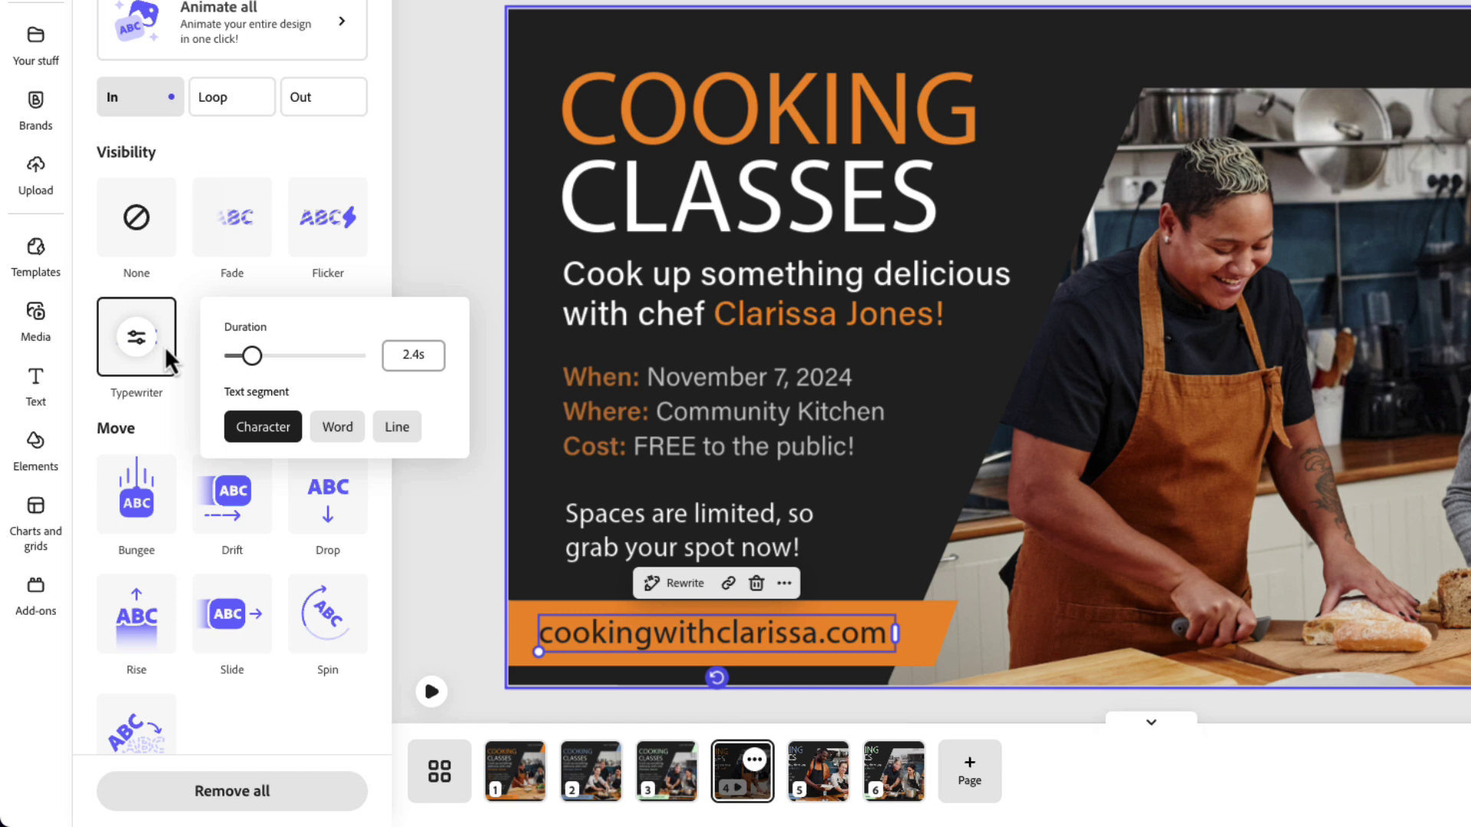
{"action": "left_click", "coordinate": [135, 341]}
{"action": "left_click", "coordinate": [138, 341]}
{"action": "left_click", "coordinate": [427, 354]}
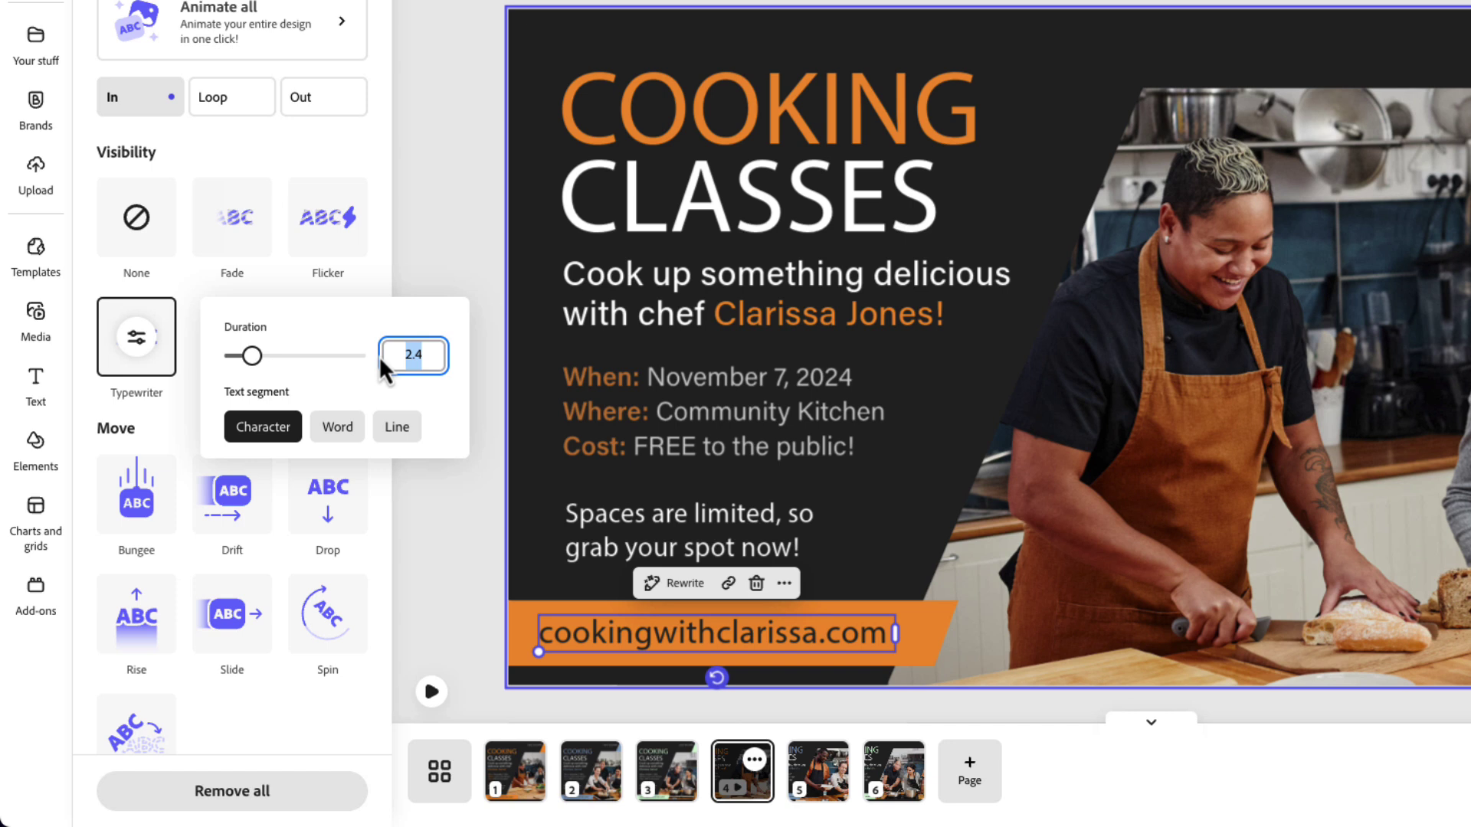
{"action": "key", "text": "Tab"}
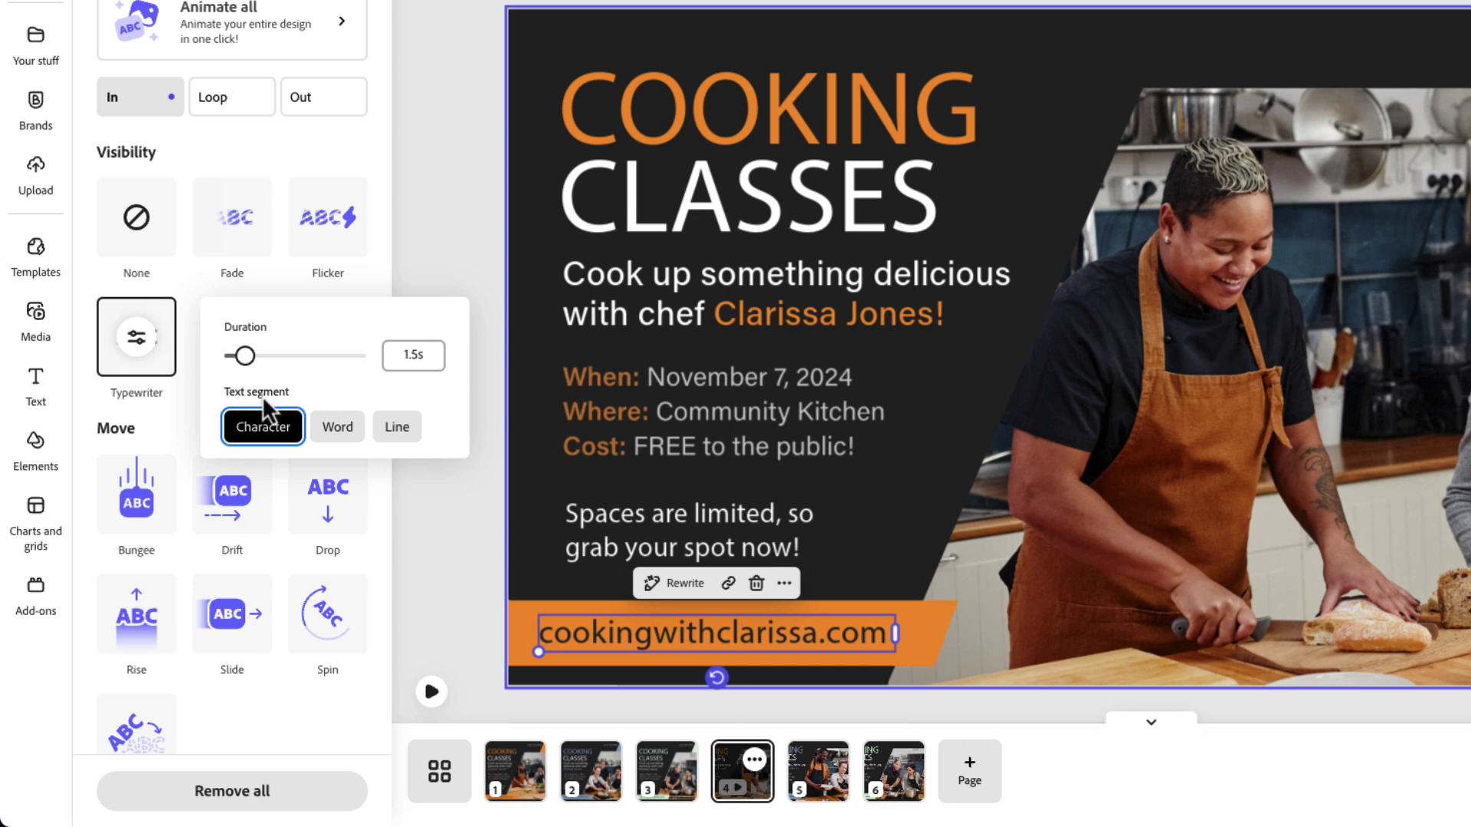
- Try the Word and Line text segments for the Typewriter animation, and return to Character
{"action": "left_click", "coordinate": [330, 429]}
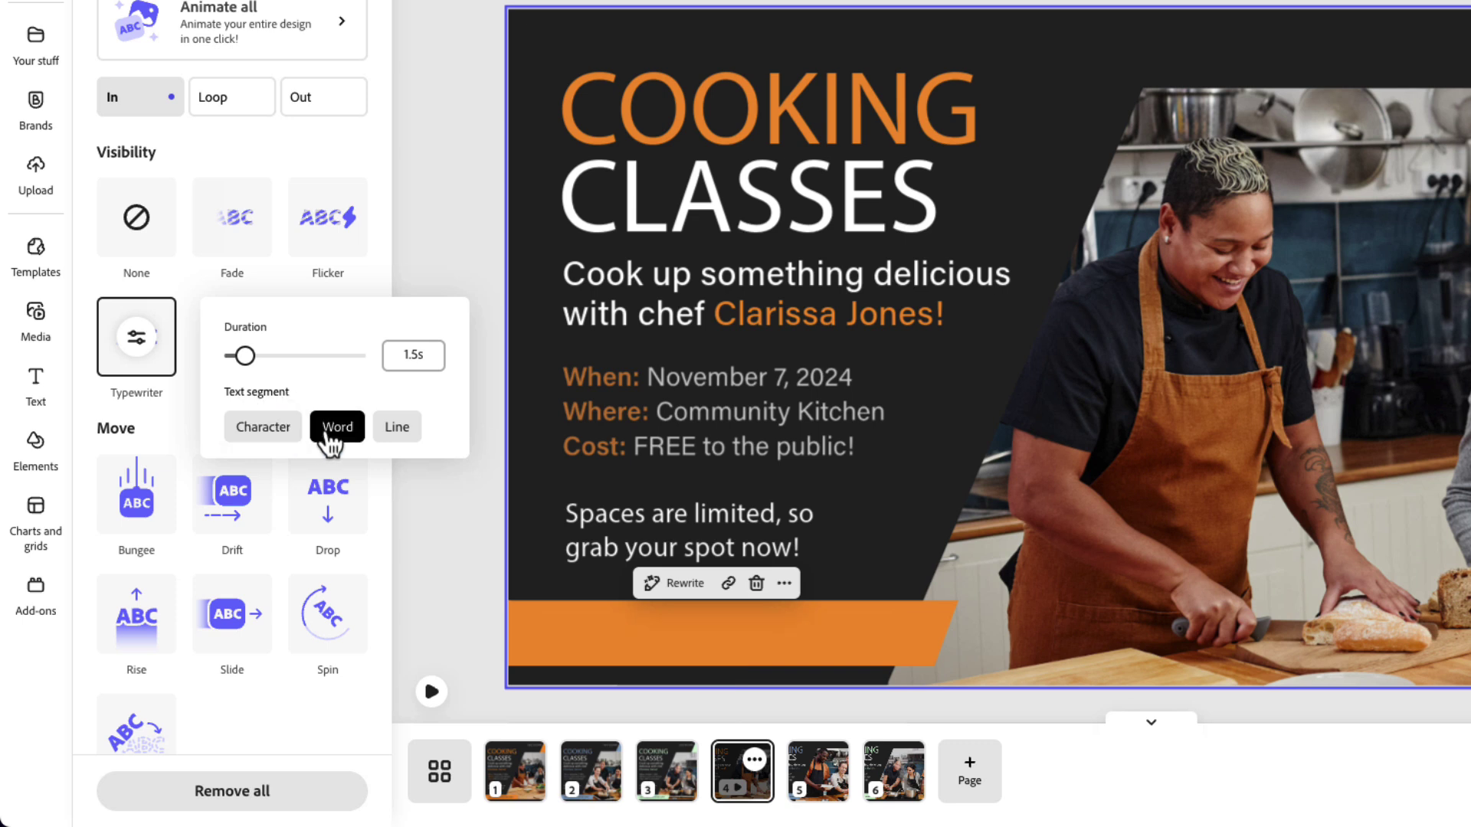
{"action": "left_click", "coordinate": [397, 430]}
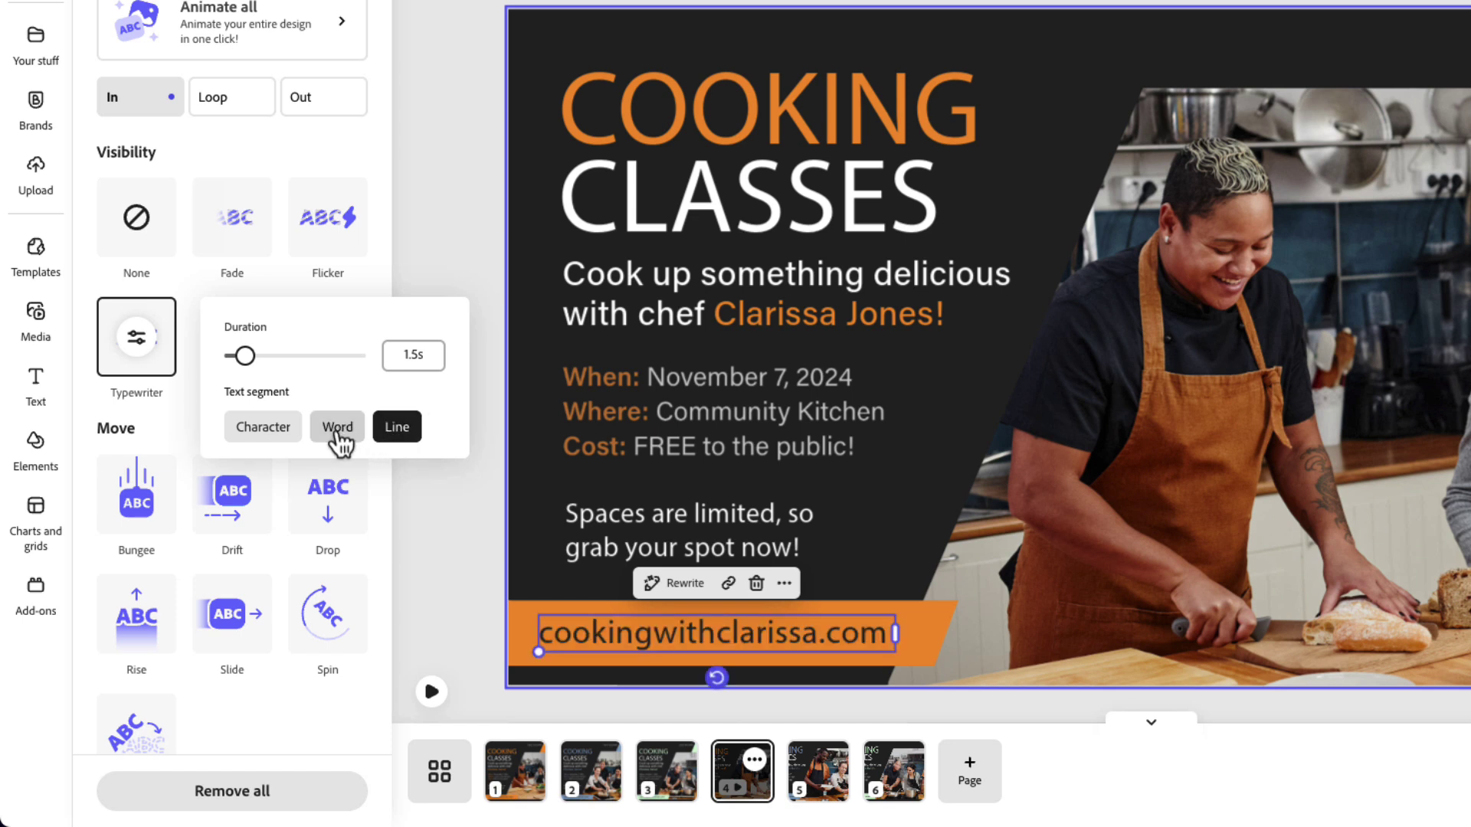
{"action": "left_click", "coordinate": [288, 437]}
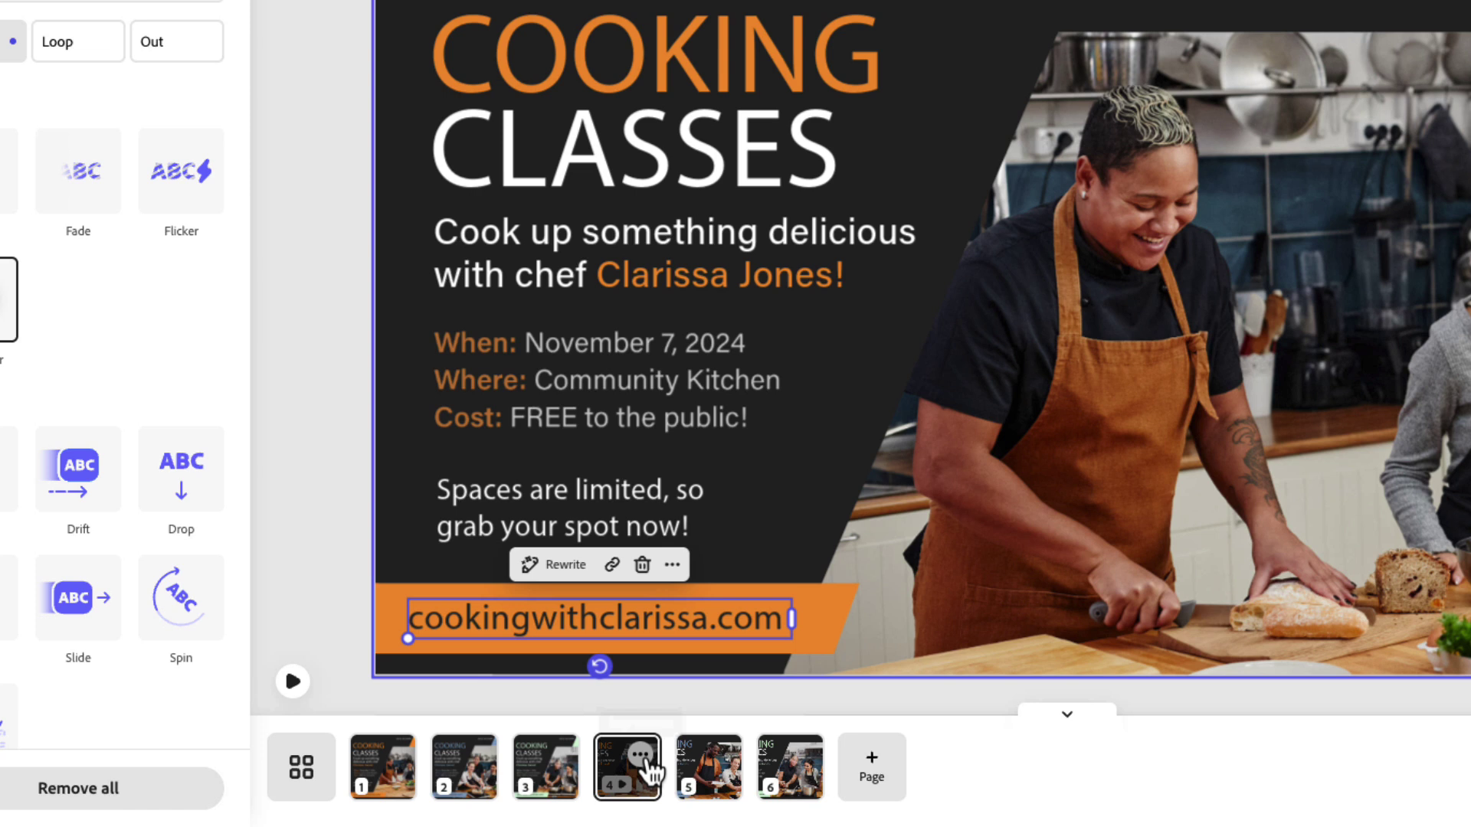
- Open page 4's timeline for editing and show layer timing with the COOKING text selected
{"action": "left_click", "coordinate": [642, 756]}
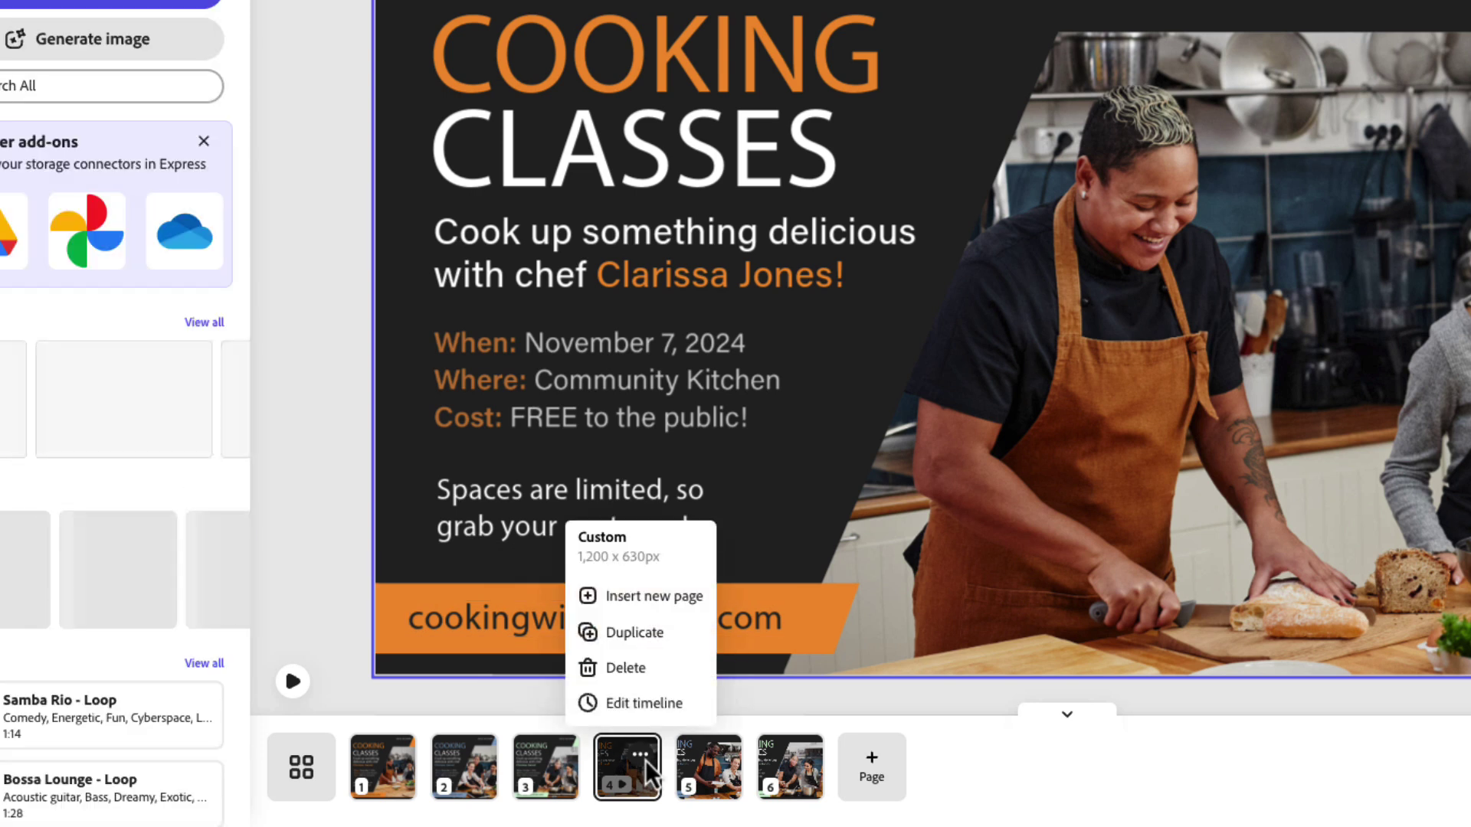
{"action": "left_click", "coordinate": [688, 712]}
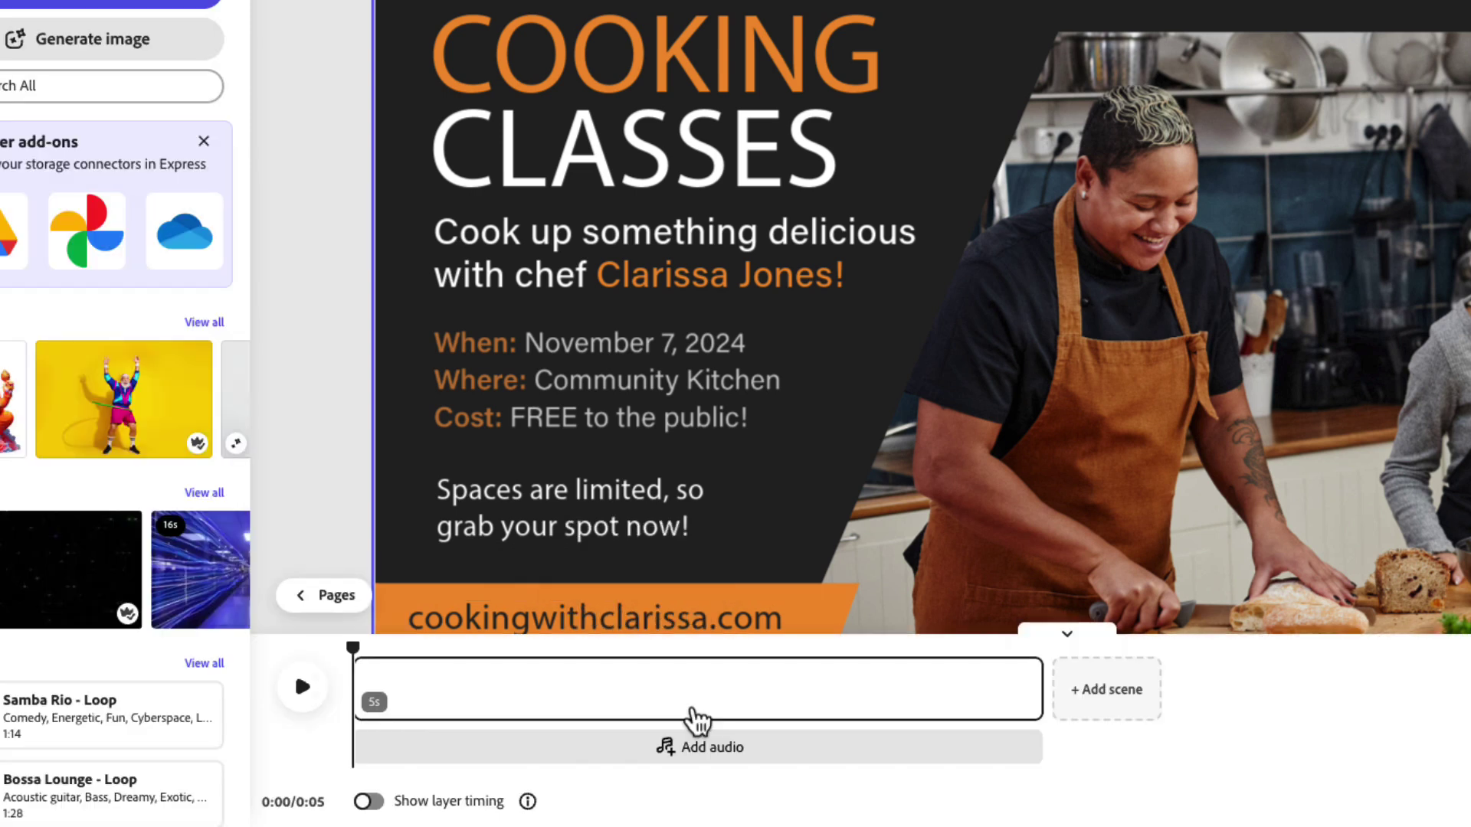
{"action": "left_click", "coordinate": [613, 68]}
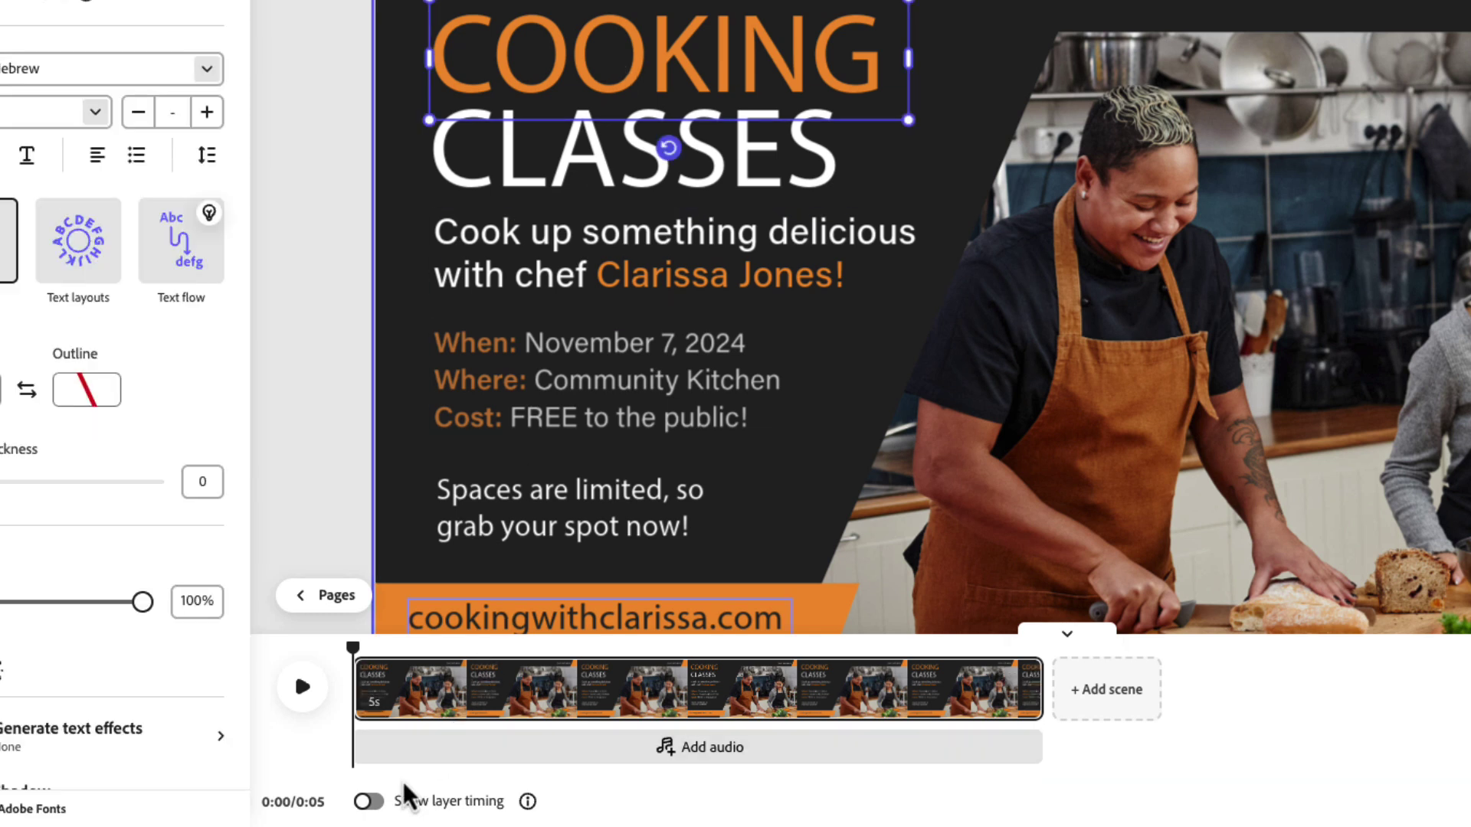
{"action": "left_click", "coordinate": [375, 808]}
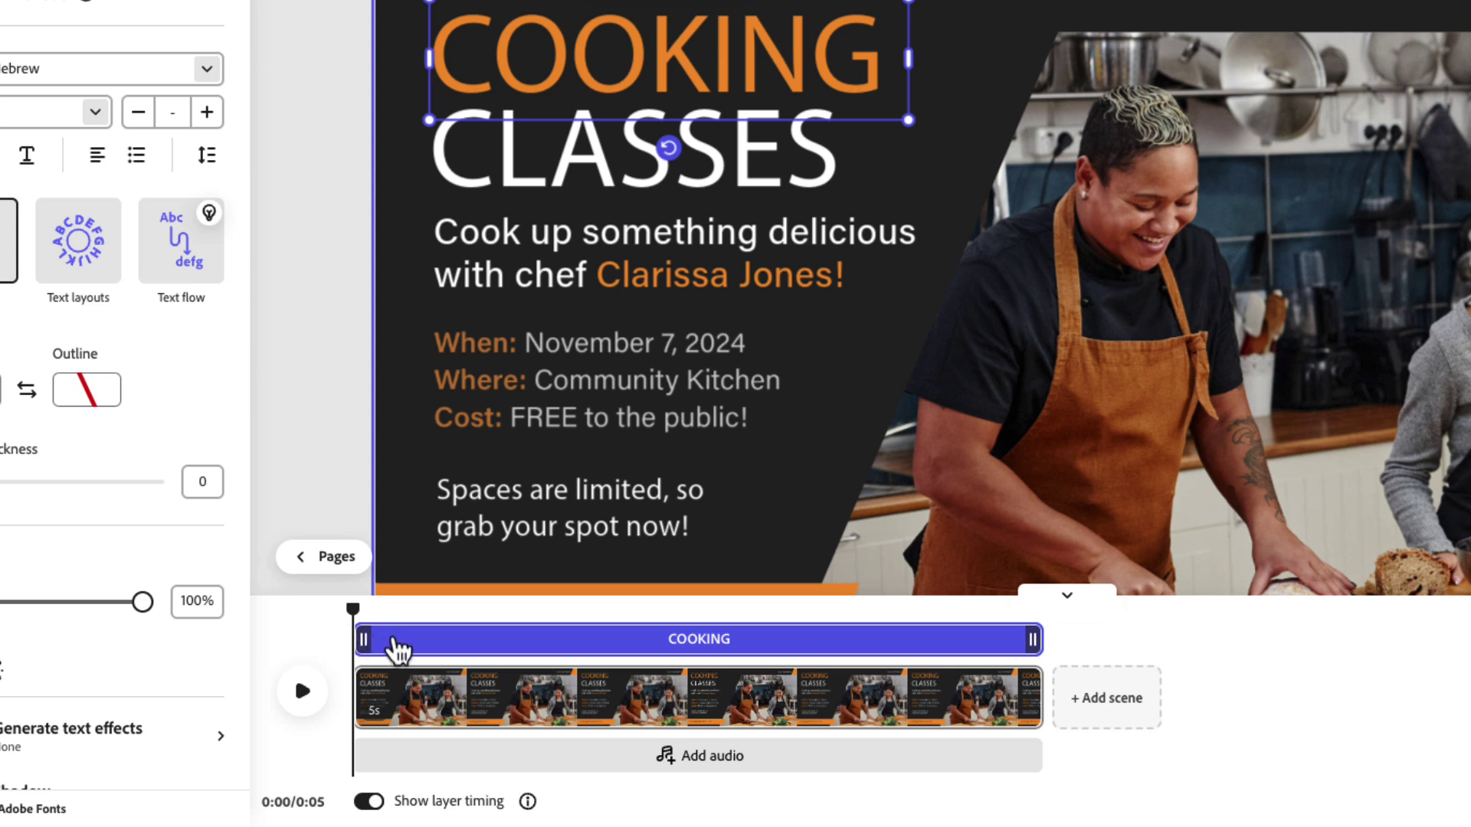
- Trim the start of the CLASSES text layer to about half a second into the 5 s scene
{"action": "left_click", "coordinate": [552, 172]}
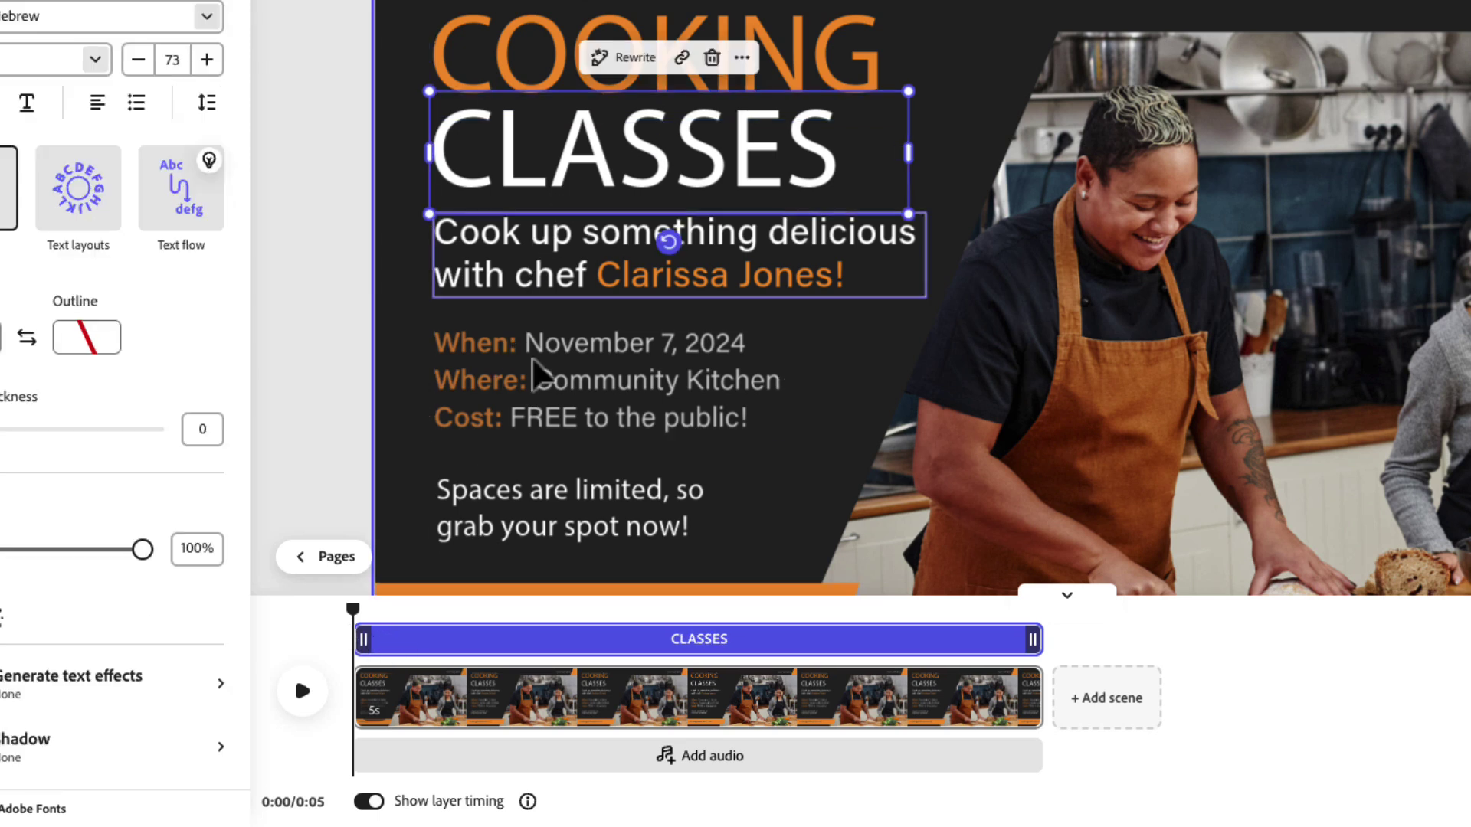
{"action": "left_click_drag", "start_coordinate": [353, 611], "coordinate": [416, 610]}
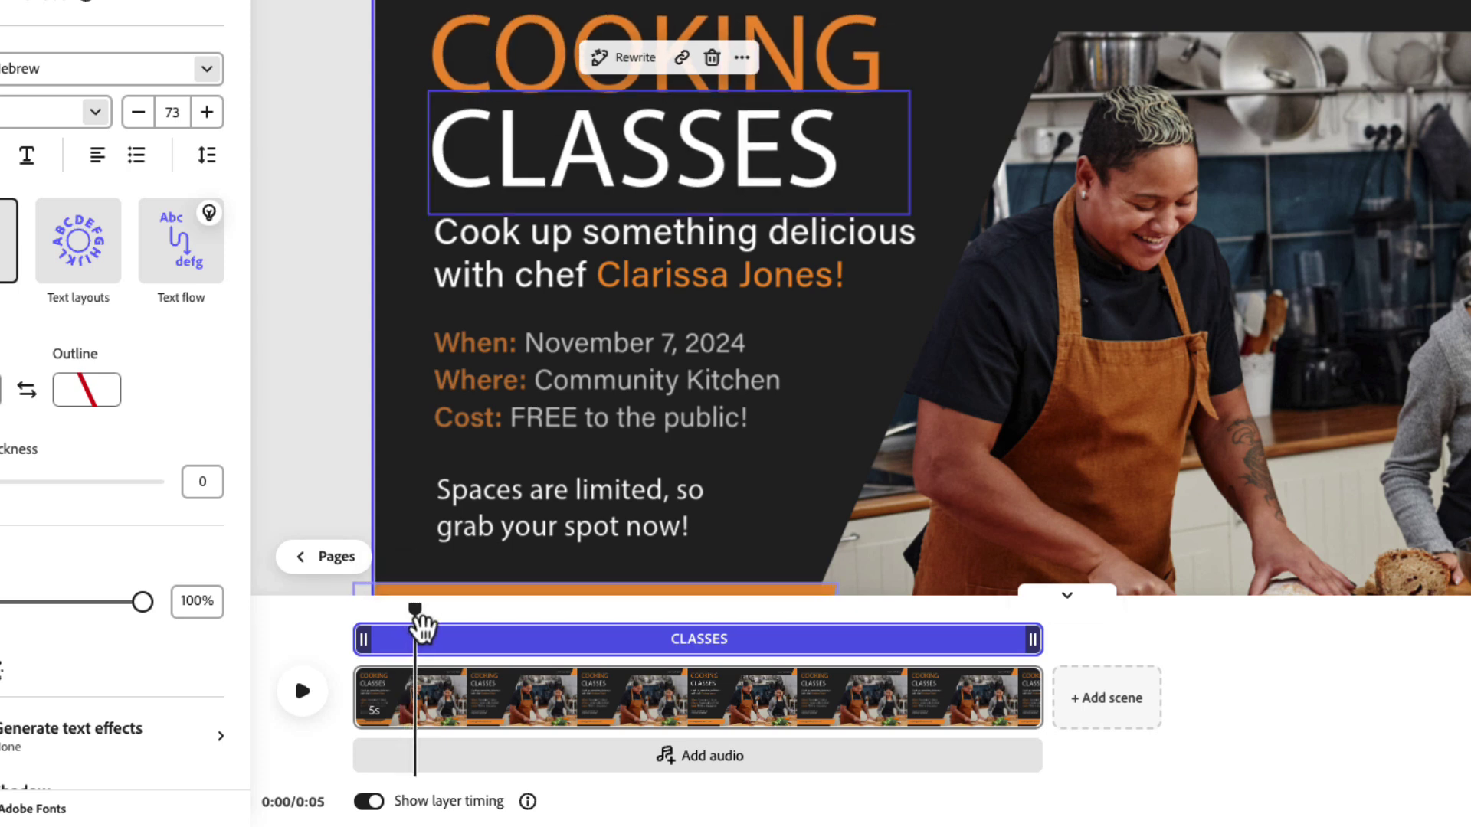
{"action": "left_click_drag", "start_coordinate": [353, 635], "coordinate": [499, 613]}
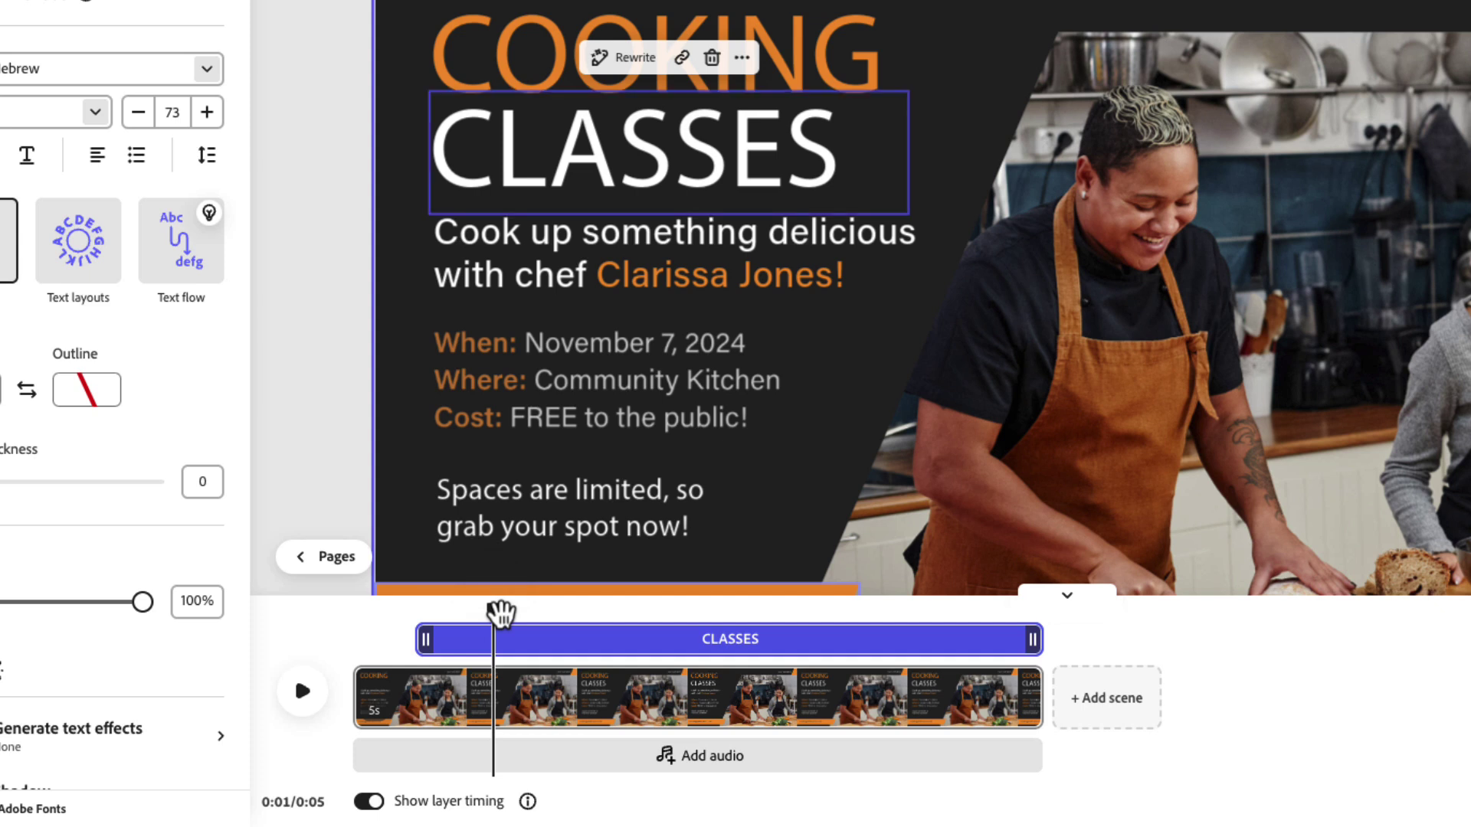
- Delay the start of the orange banner and the upper-right orange corner shape to the 1-second mark
{"action": "left_click", "coordinate": [637, 585]}
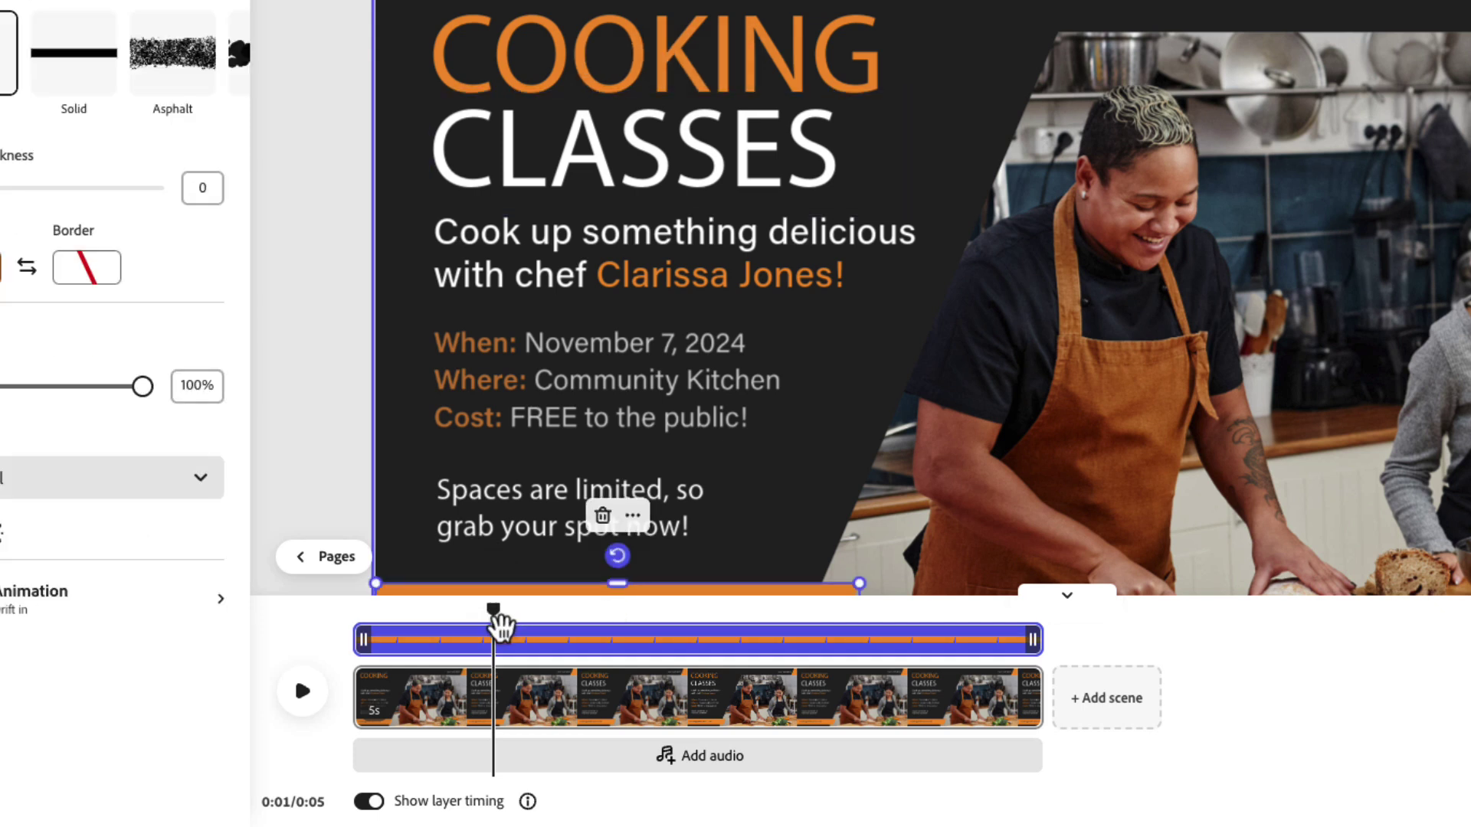
{"action": "left_click_drag", "start_coordinate": [357, 636], "coordinate": [496, 646]}
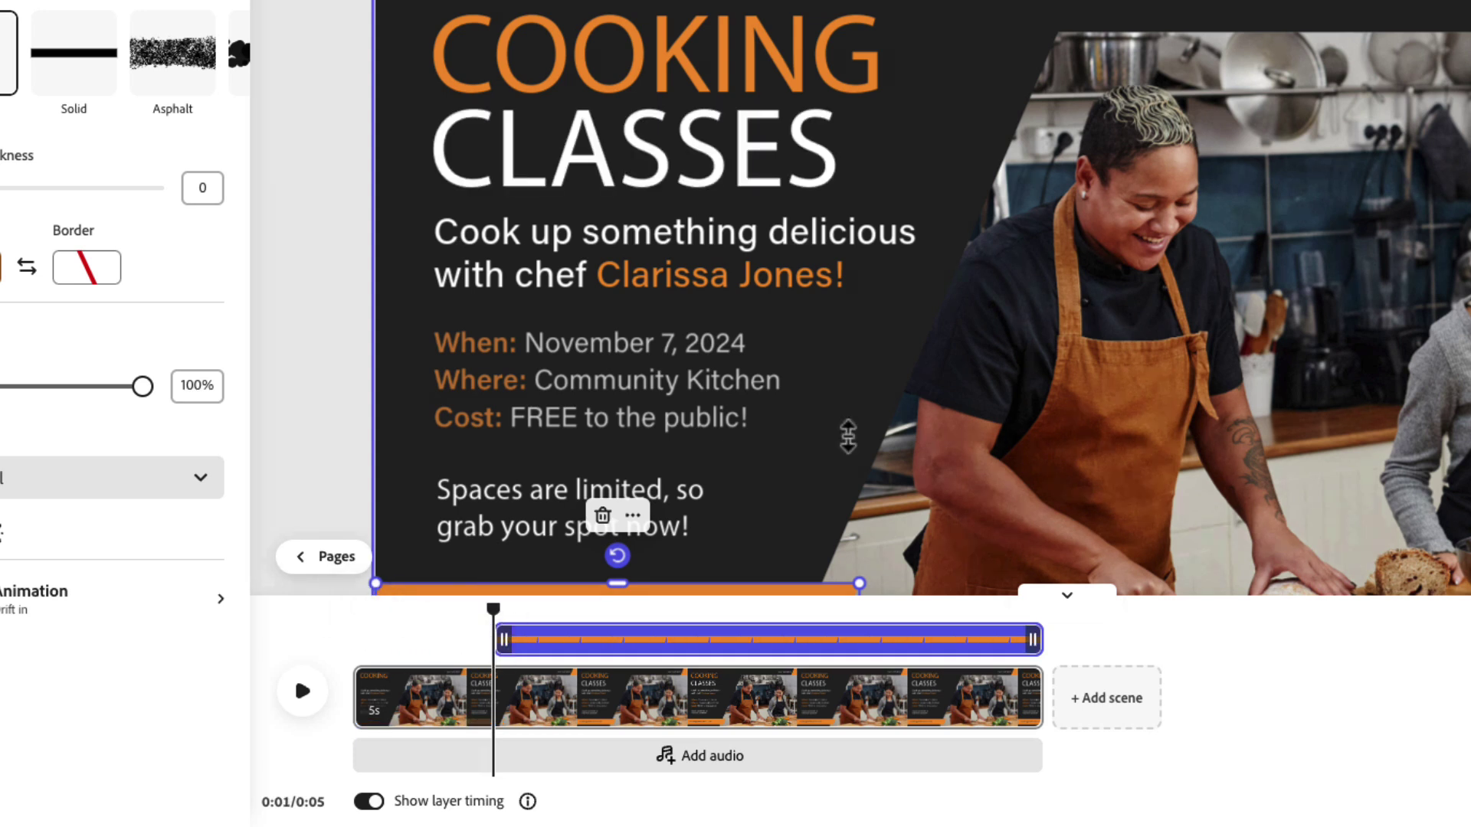
{"action": "key", "text": "Escape"}
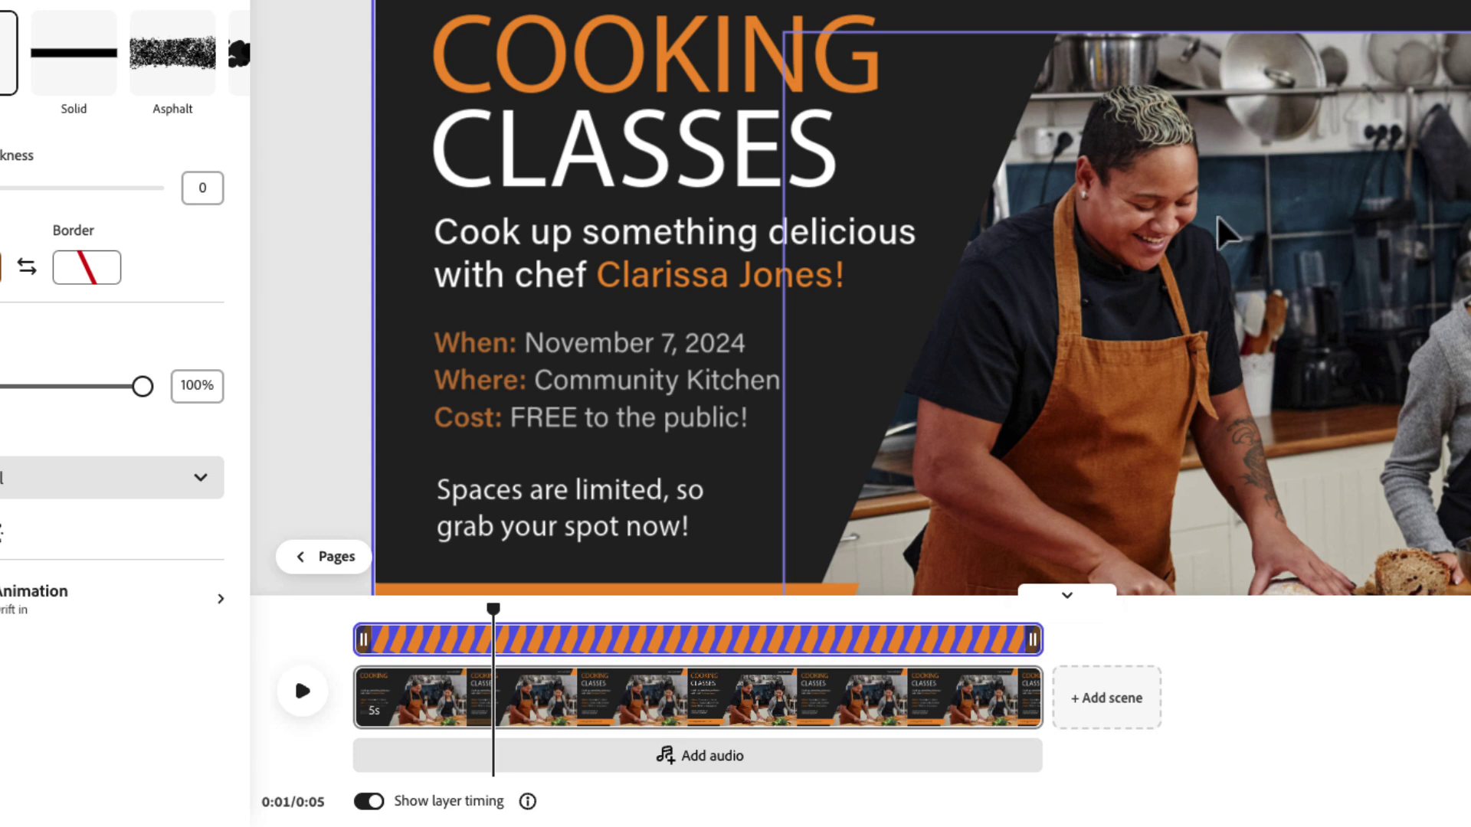
{"action": "left_click_drag", "start_coordinate": [357, 635], "coordinate": [492, 650]}
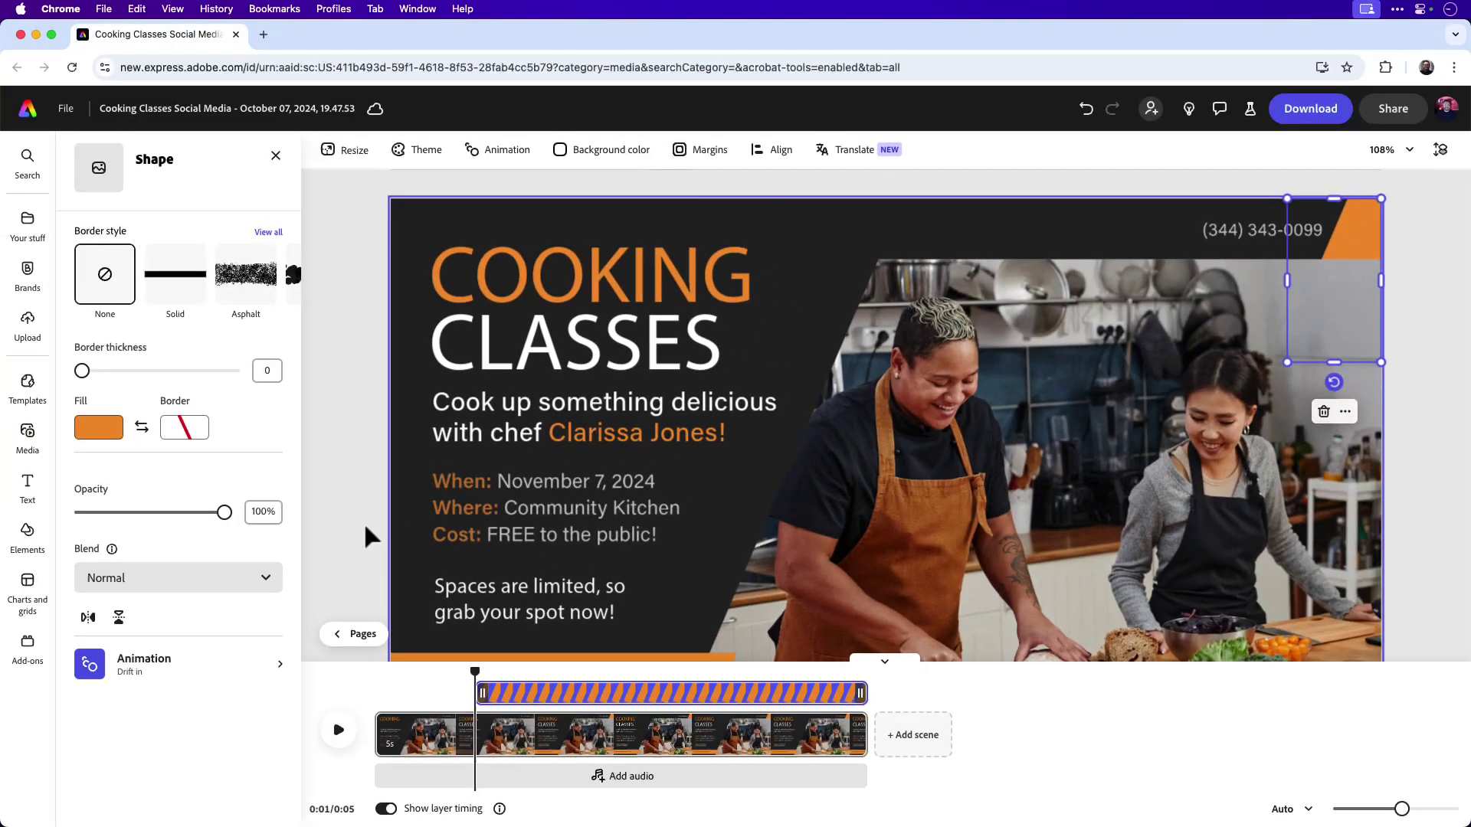
- Select the cookingwithclarissa.com text in the layer stack and delay its start to the 2-second mark
{"action": "scroll", "coordinate": [337, 389], "scroll_direction": "down", "scroll_amount": 2}
{"action": "scroll", "coordinate": [365, 515], "scroll_direction": "down", "scroll_amount": 1}
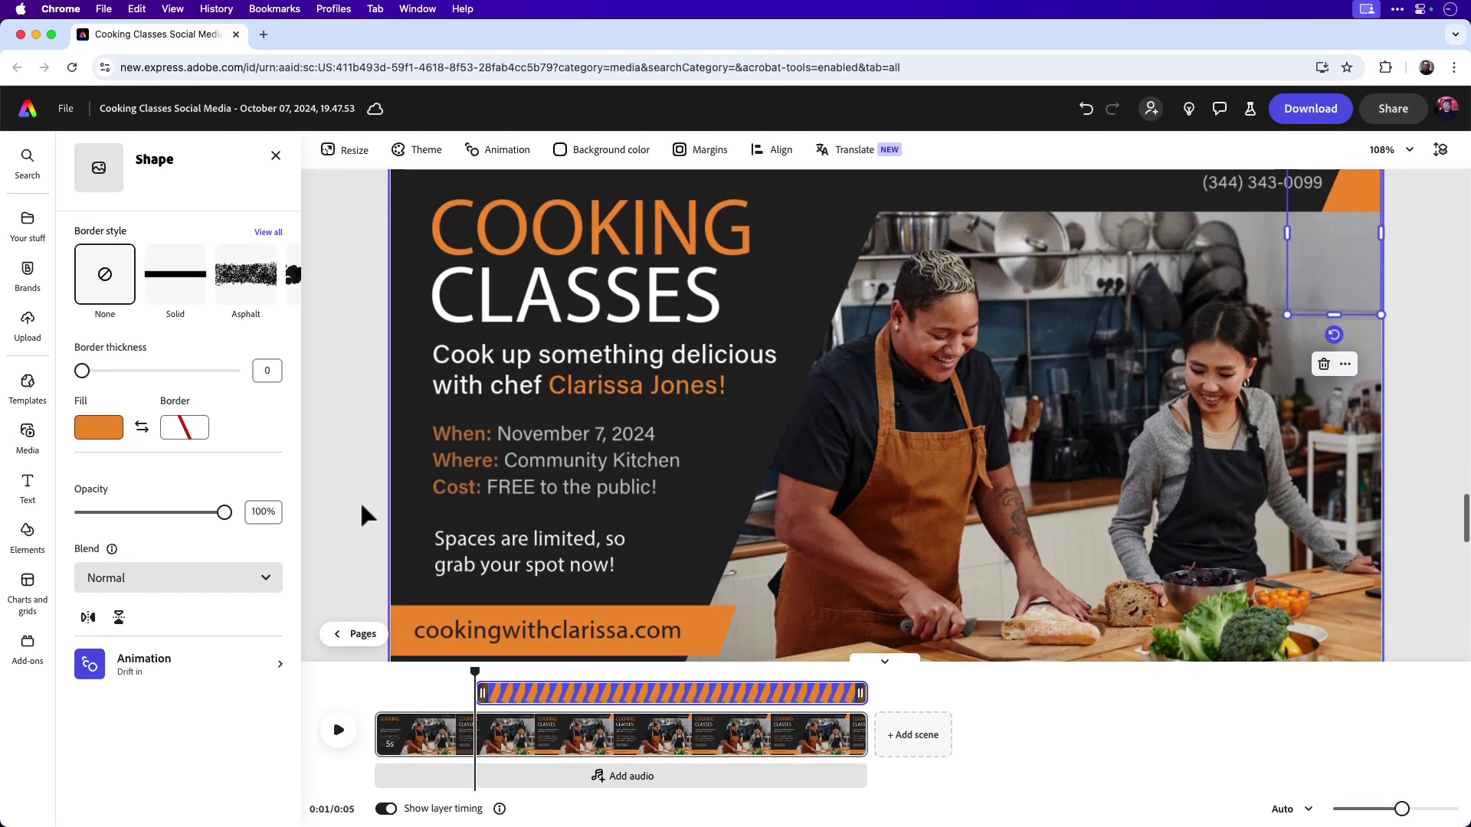
{"action": "left_click_drag", "start_coordinate": [476, 674], "coordinate": [575, 679]}
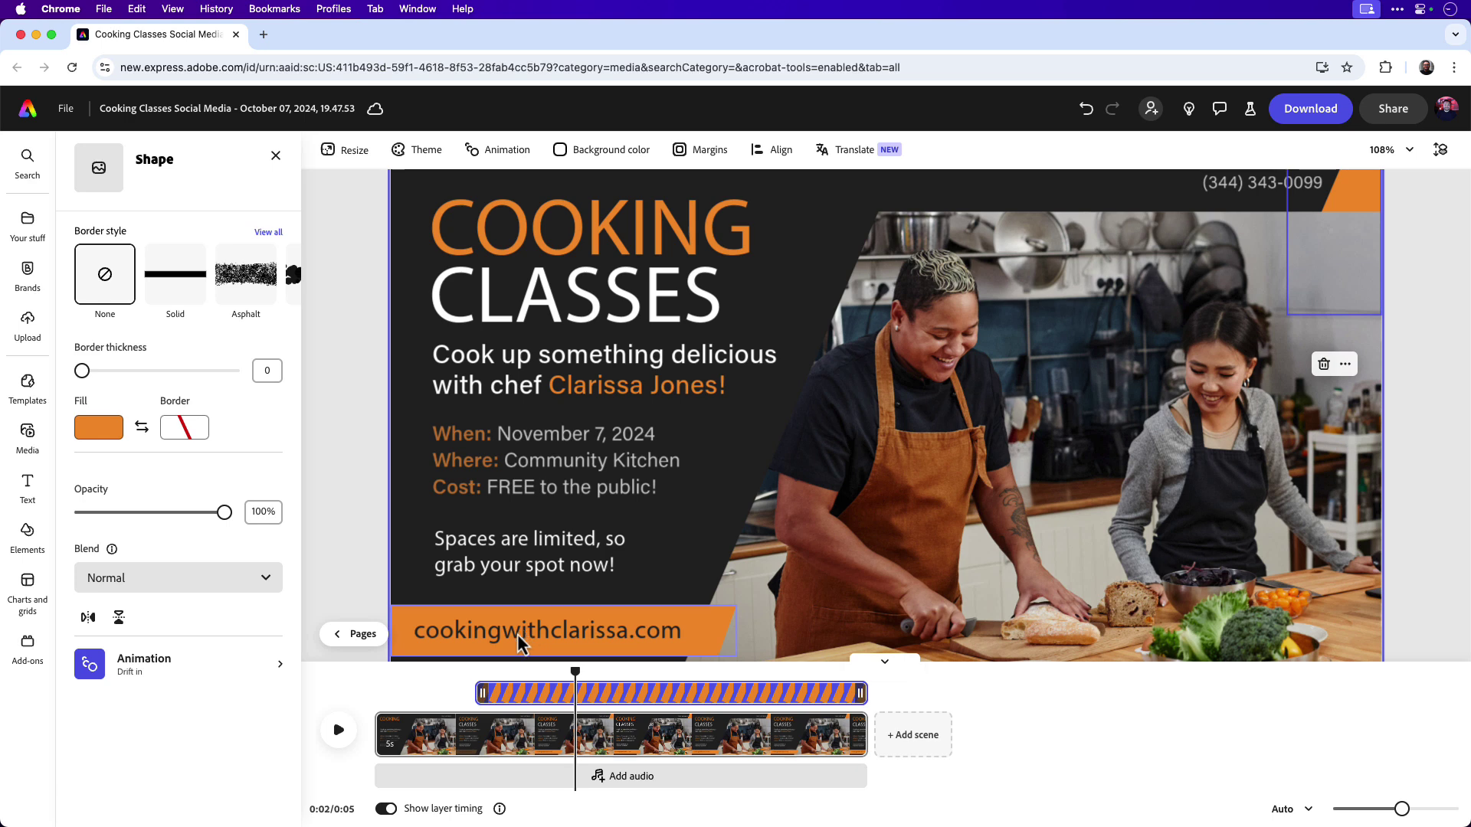
{"action": "left_click", "coordinate": [1440, 150]}
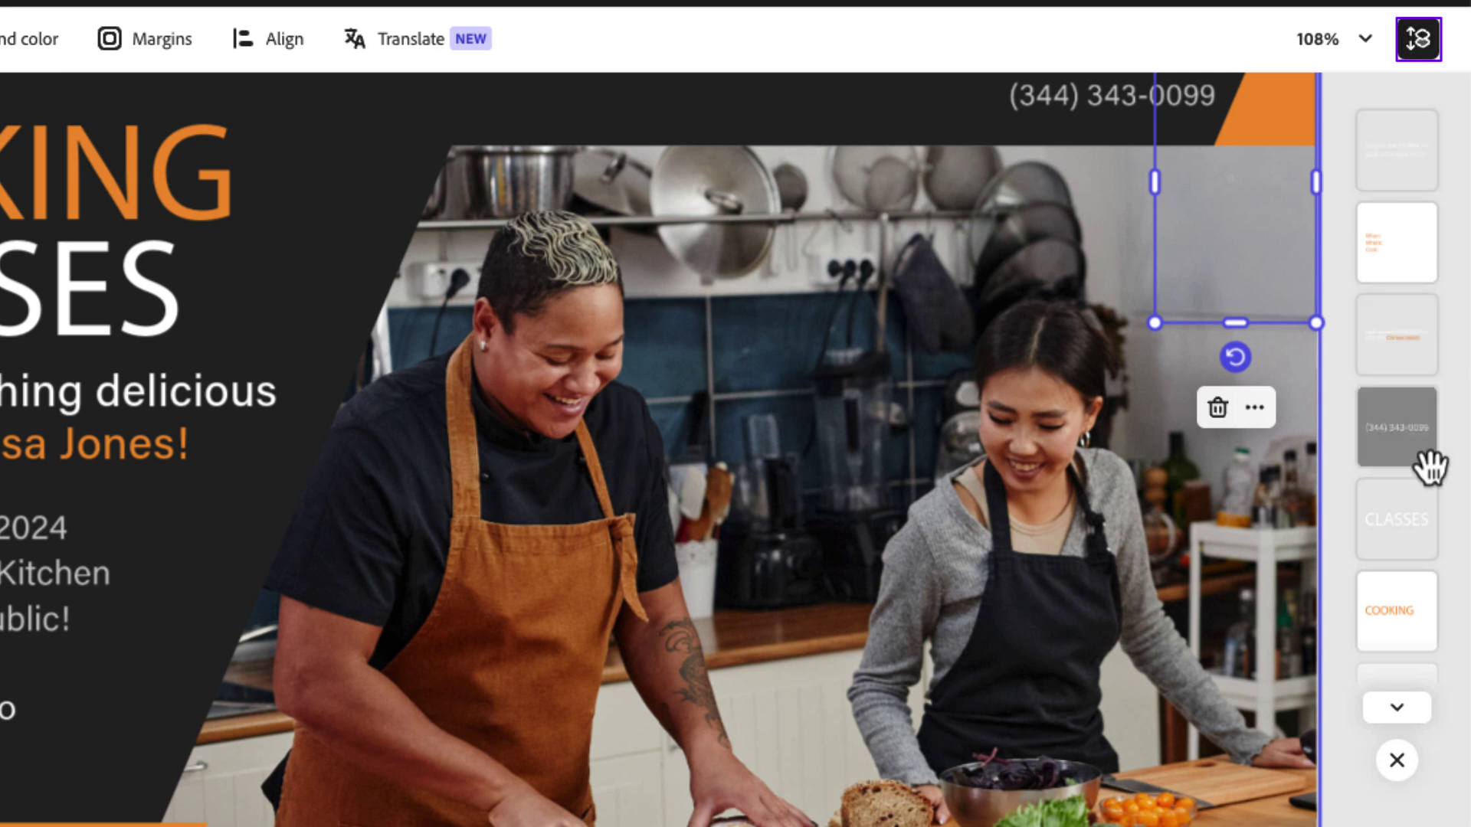
{"action": "left_click", "coordinate": [1406, 713]}
{"action": "left_click", "coordinate": [1407, 714]}
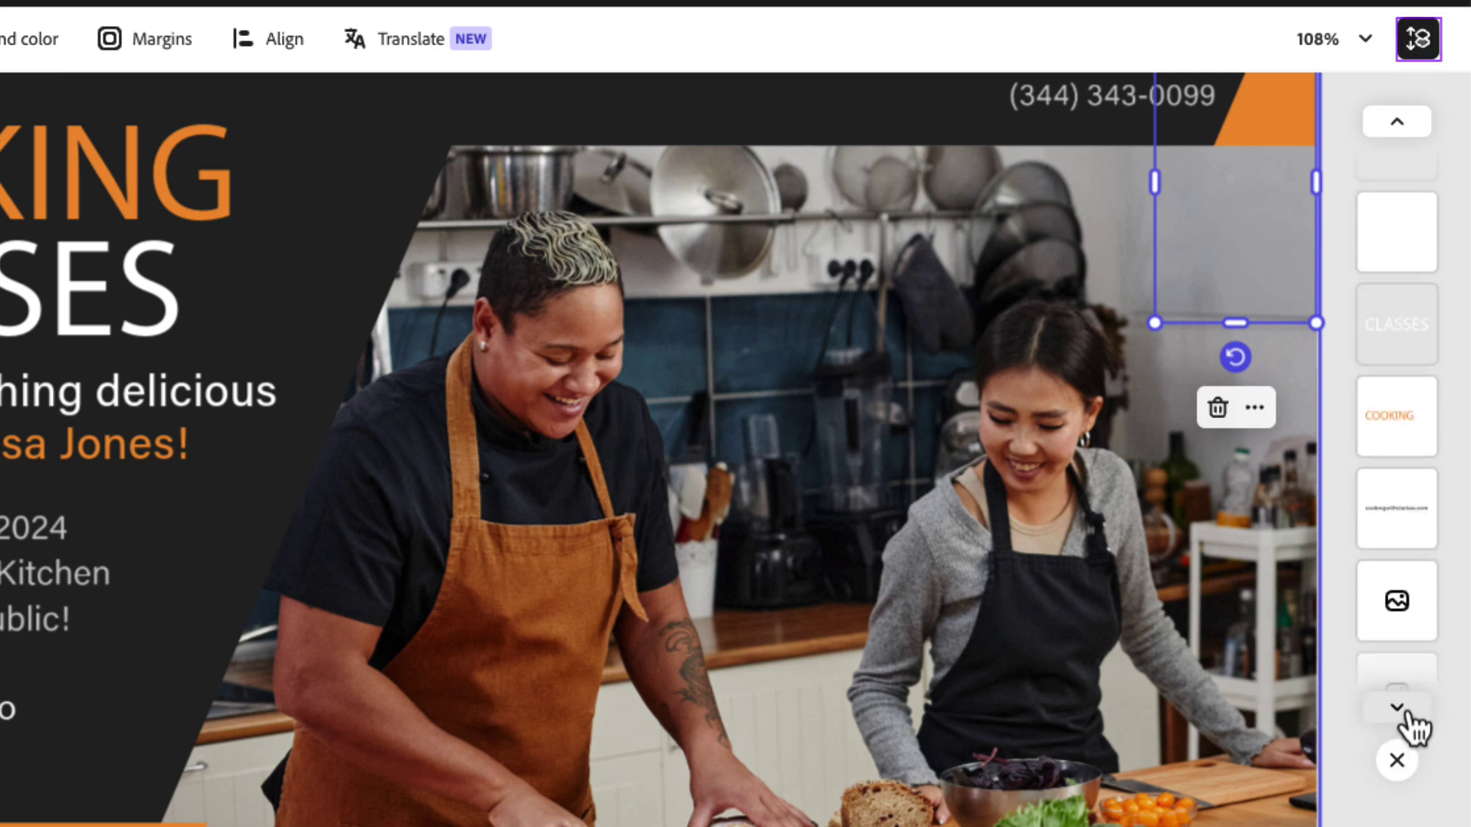
{"action": "left_click", "coordinate": [1413, 534]}
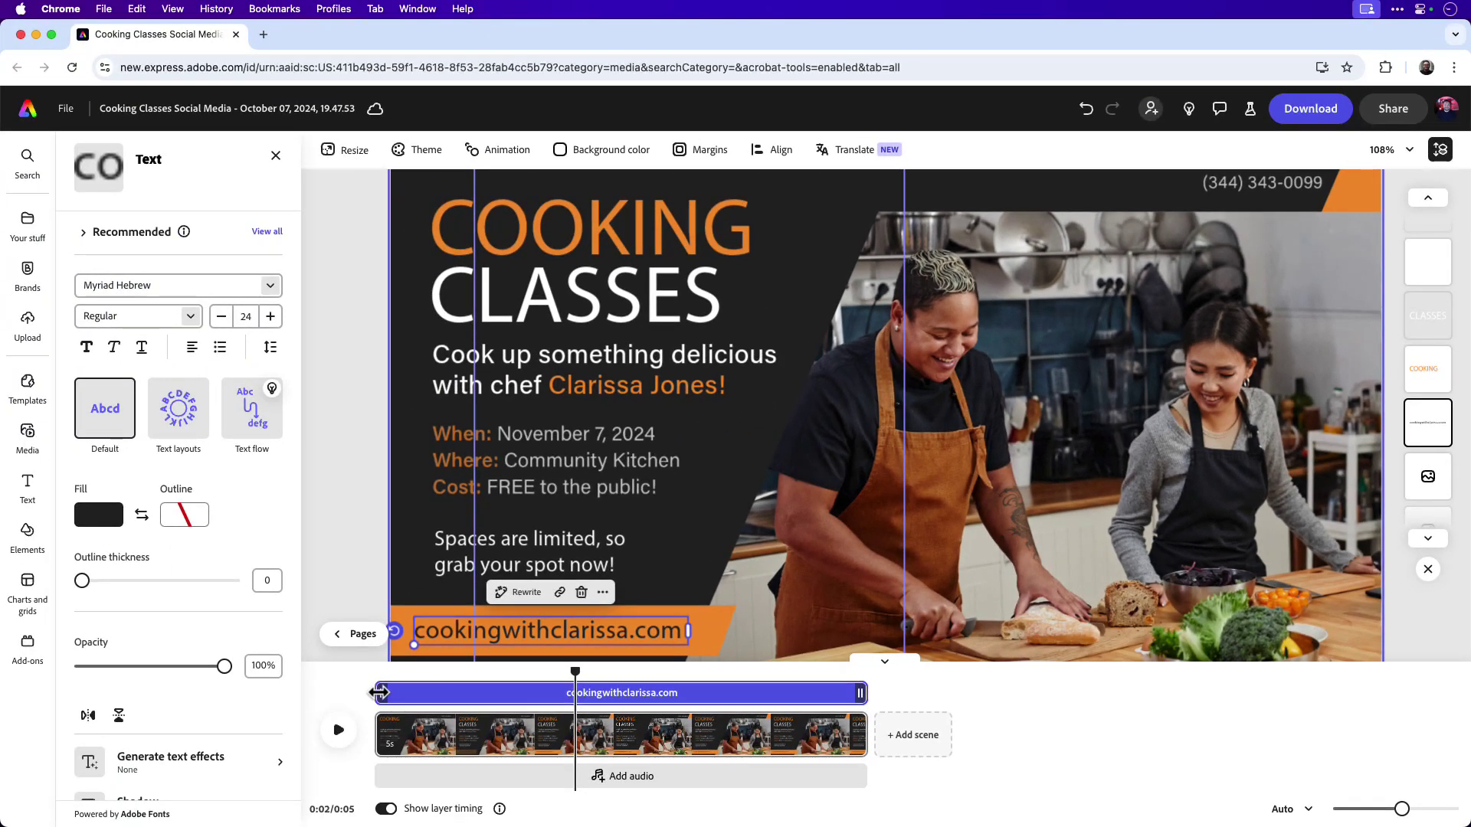
{"action": "left_click_drag", "start_coordinate": [380, 692], "coordinate": [575, 694]}
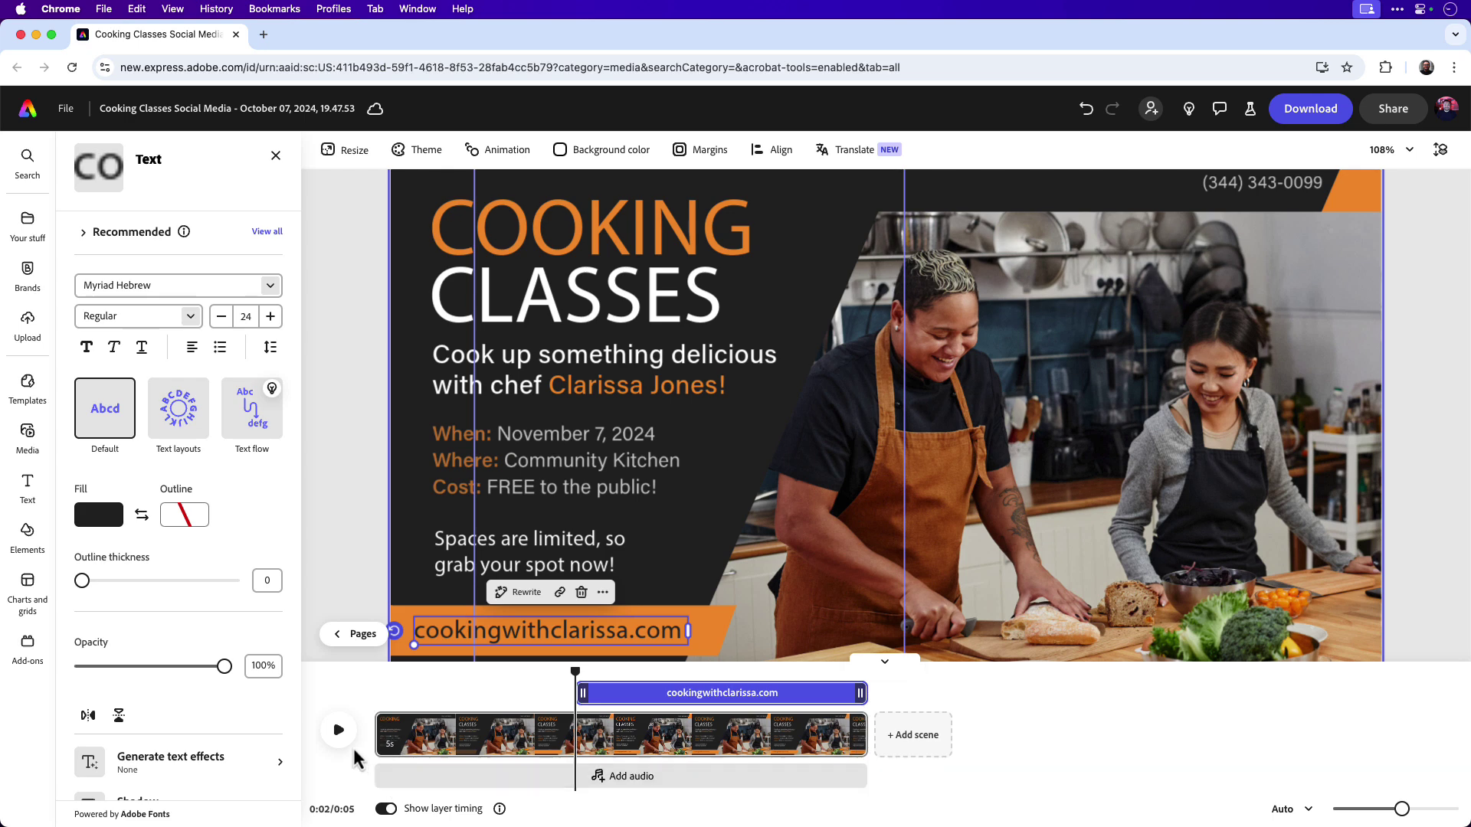
- Return to the pages view and play page 4's animation to preview the layer timing
{"action": "left_click", "coordinate": [354, 637]}
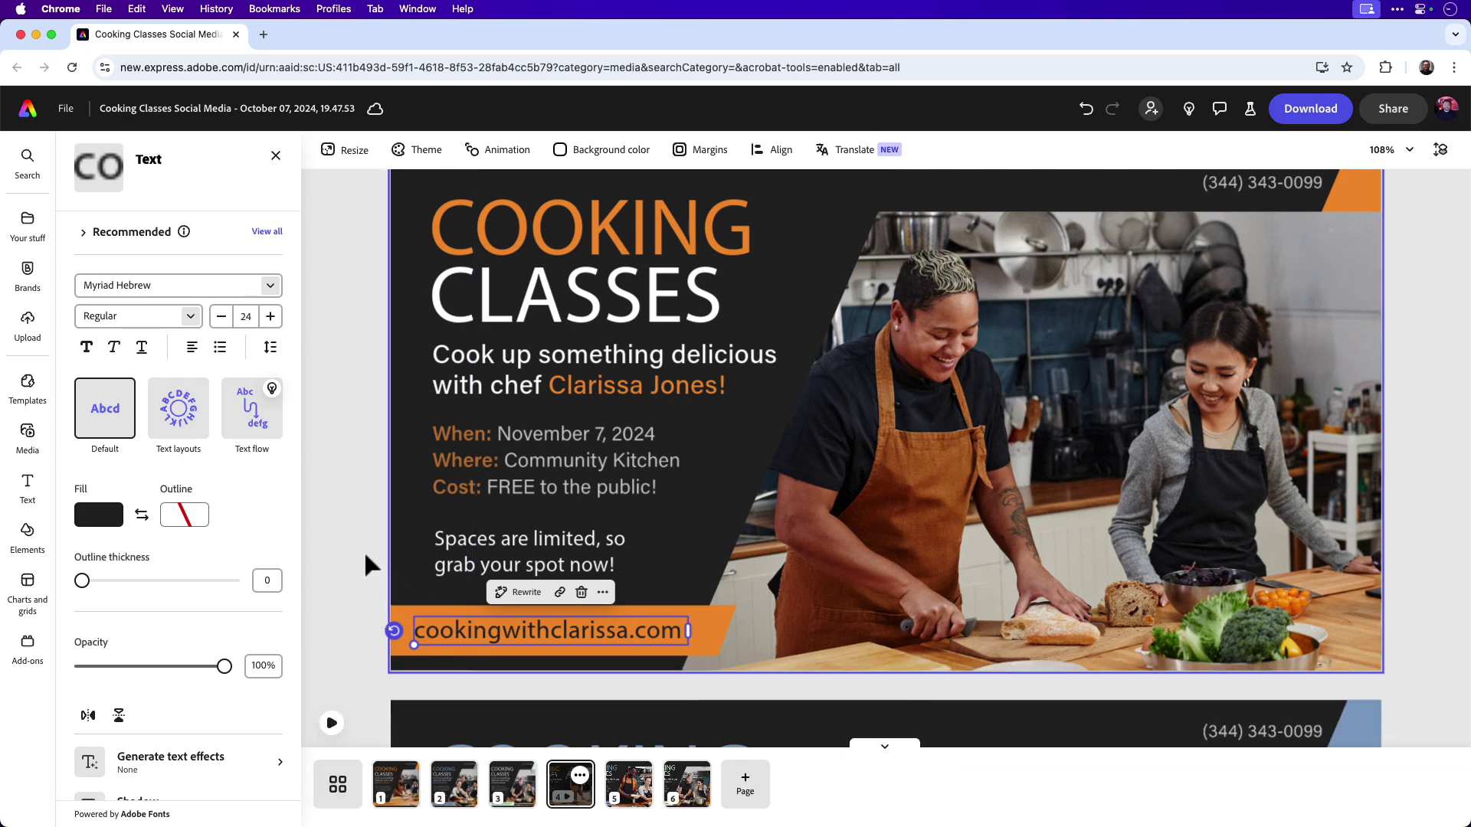
{"action": "scroll", "coordinate": [368, 562], "scroll_direction": "up", "scroll_amount": 1}
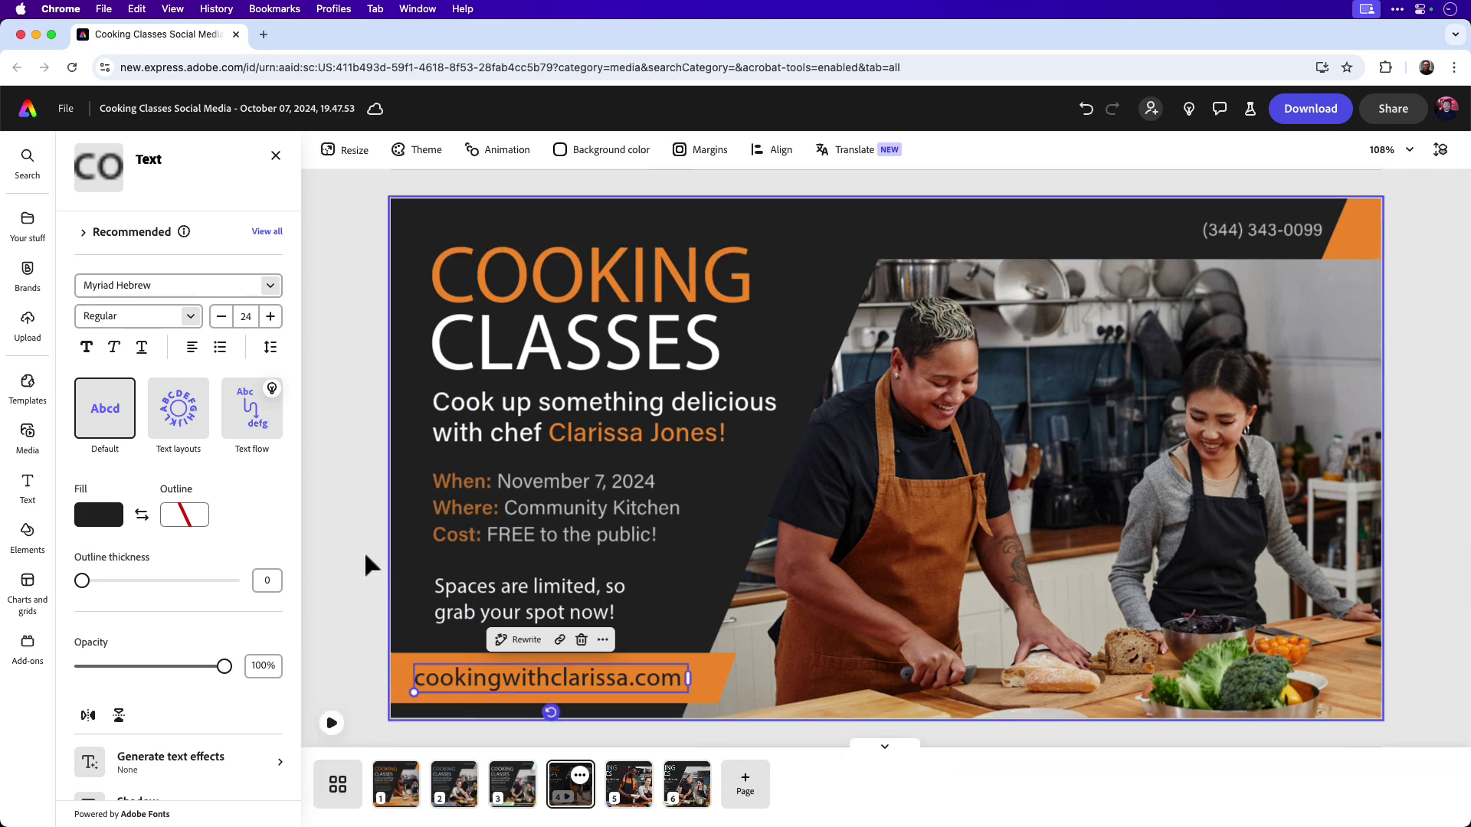
{"action": "left_click", "coordinate": [333, 724]}
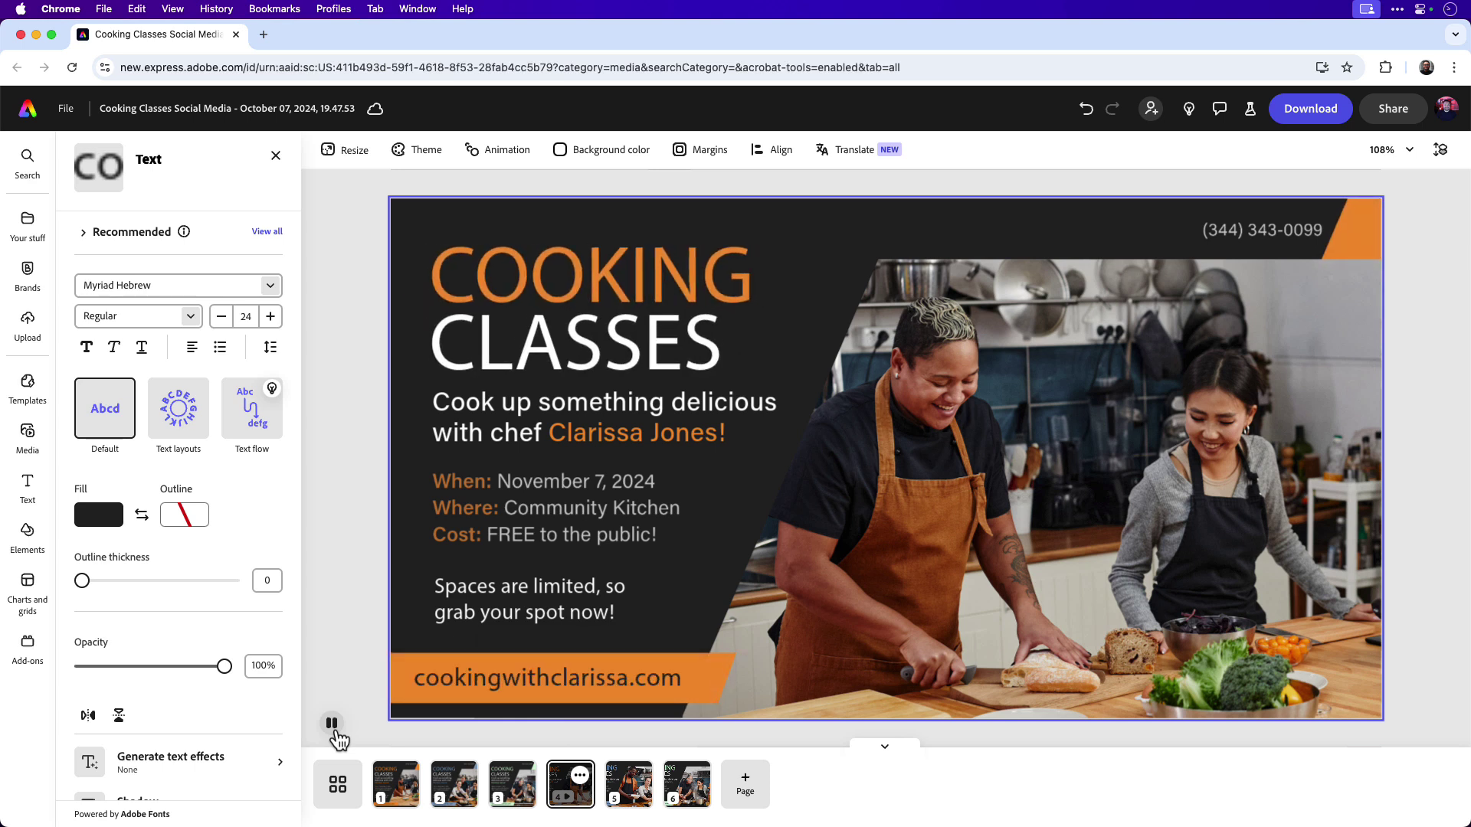
{"action": "left_click", "coordinate": [332, 724]}
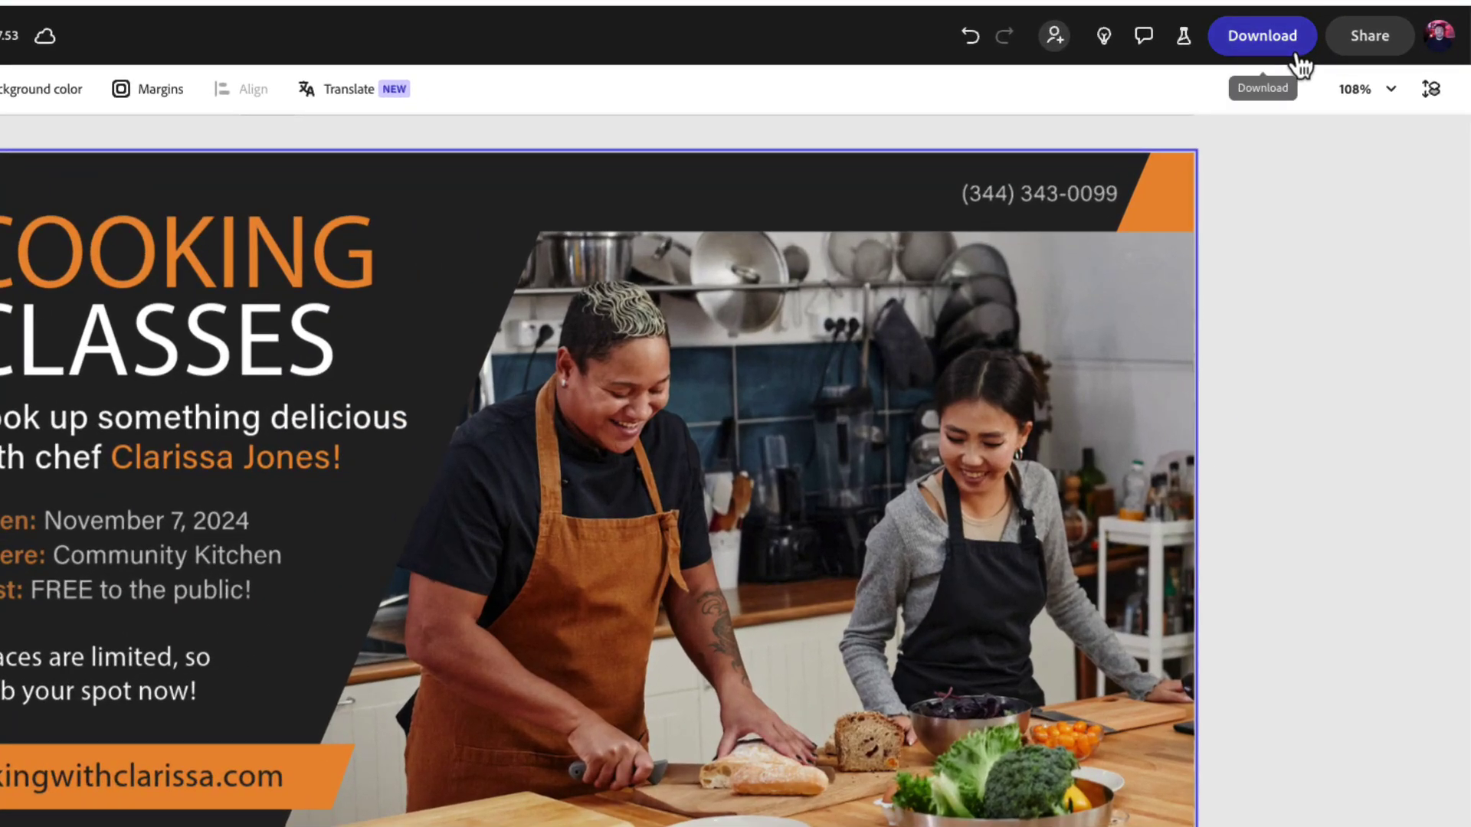
- Download only the selected page as an MP4 at the Custom (Original size) video resolution
{"action": "left_click", "coordinate": [1333, 120]}
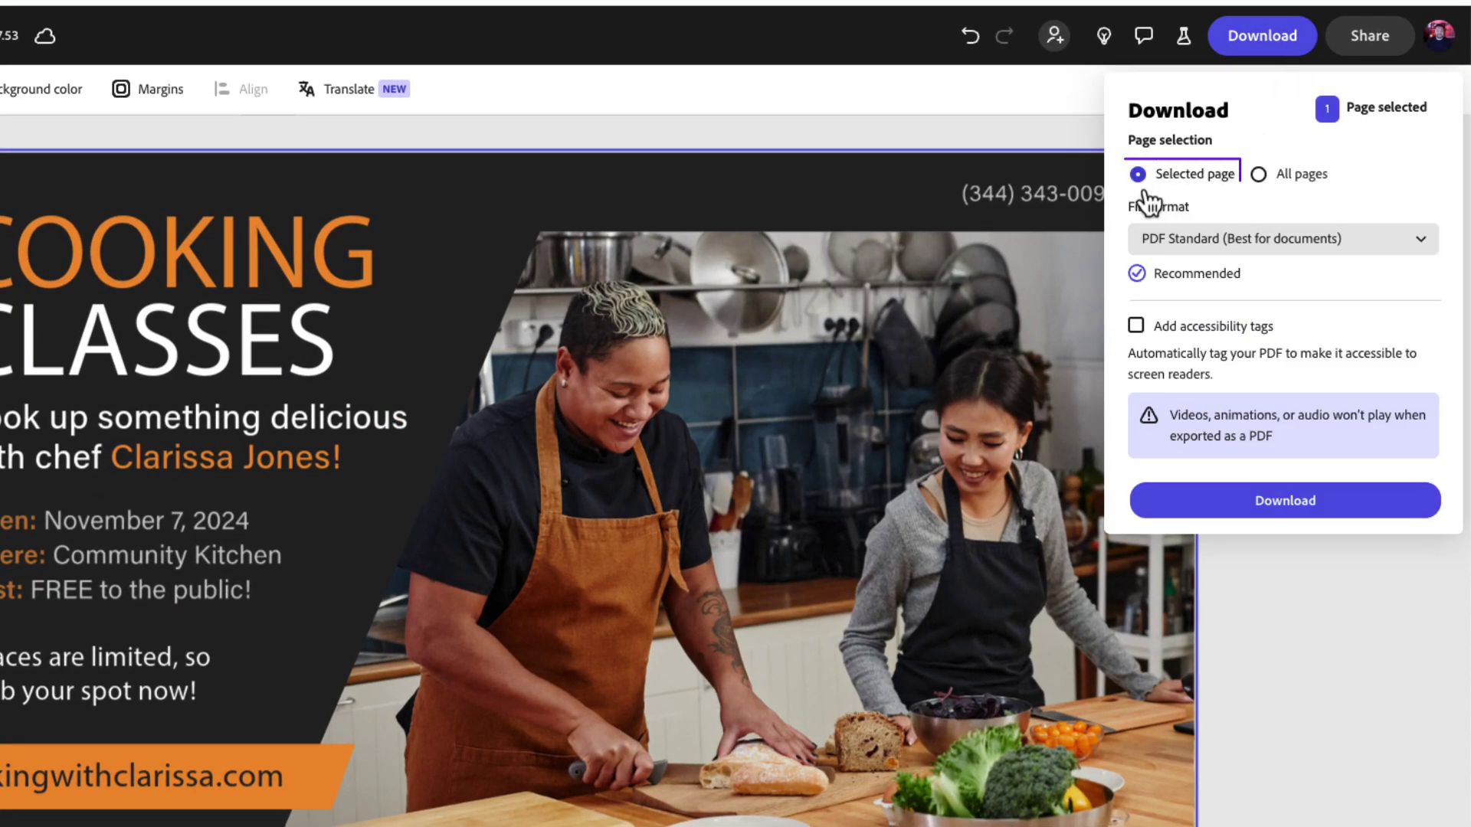
{"action": "left_click", "coordinate": [1305, 248]}
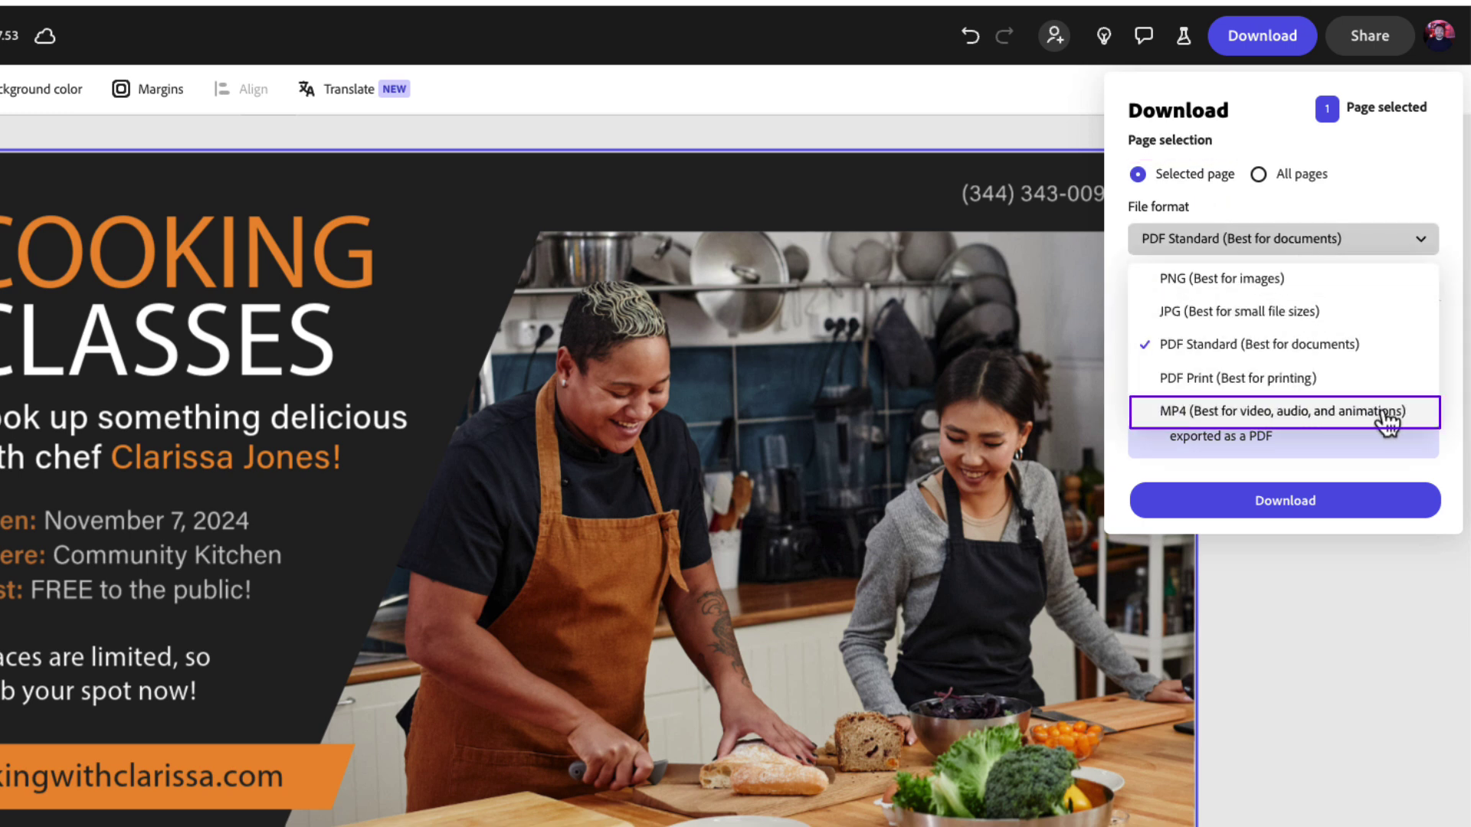
{"action": "left_click", "coordinate": [1289, 421]}
{"action": "left_click", "coordinate": [1287, 343]}
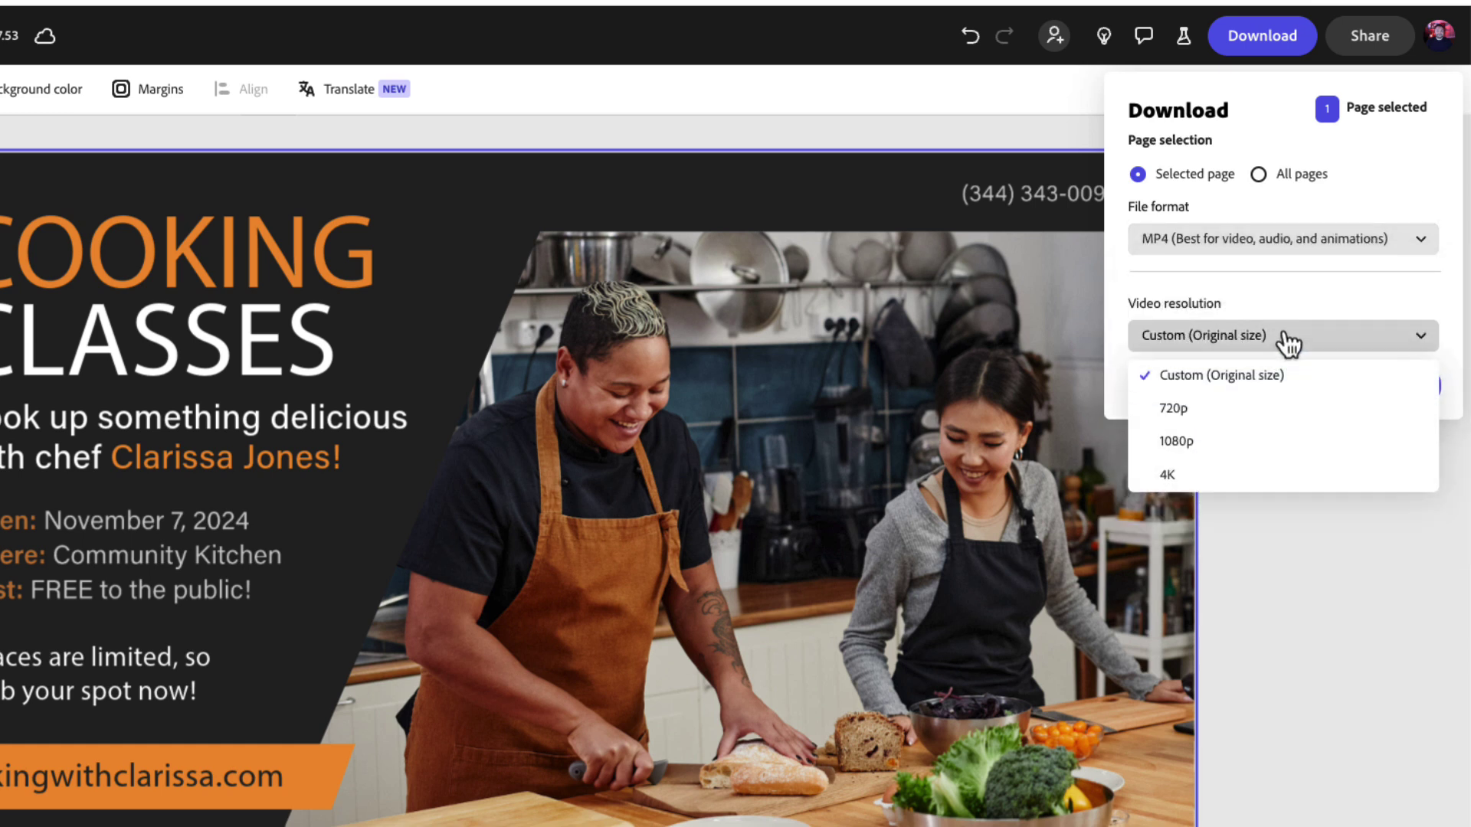
{"action": "left_click", "coordinate": [1326, 388]}
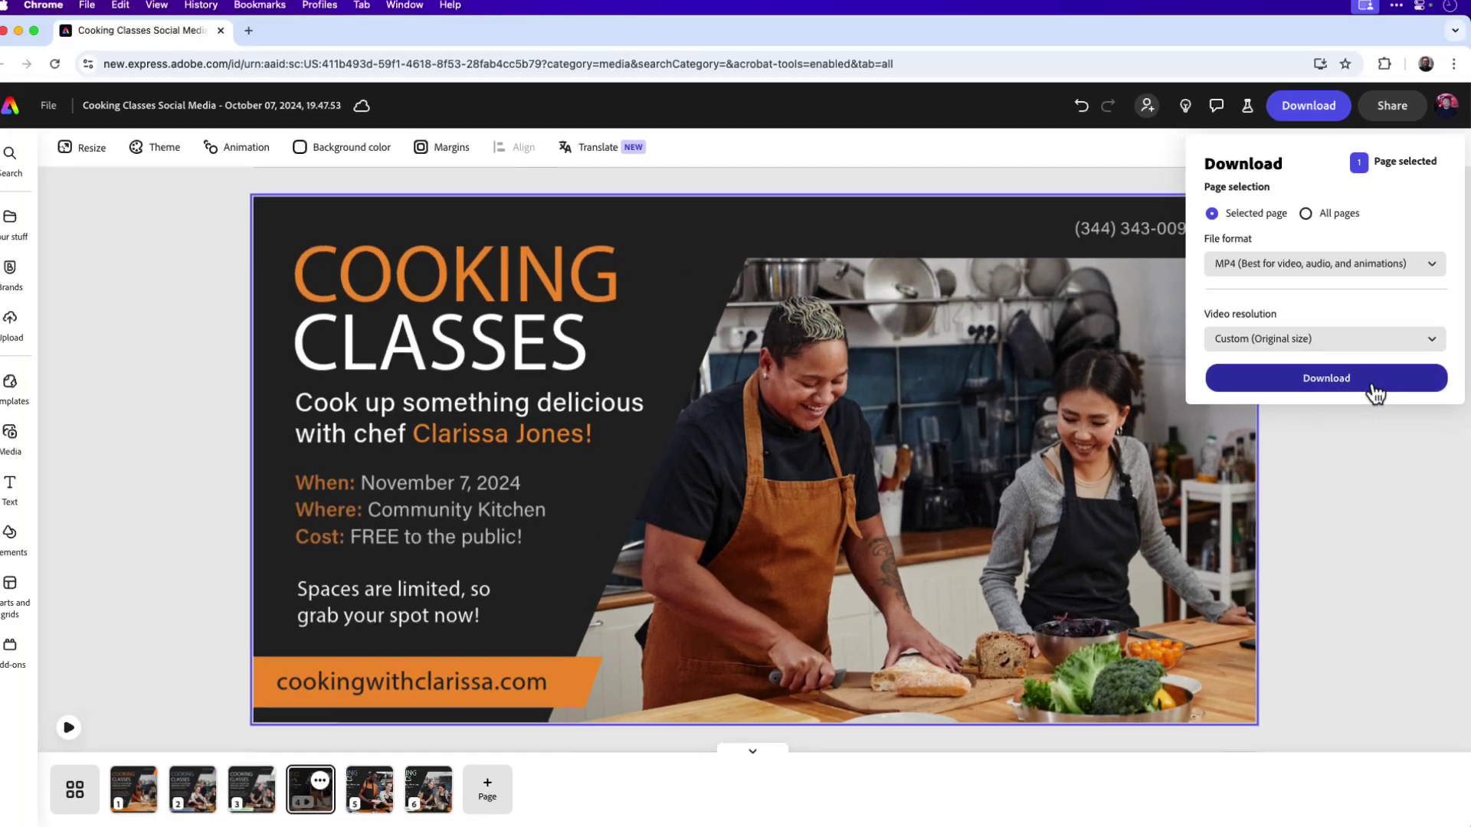
{"action": "left_click", "coordinate": [1346, 404]}
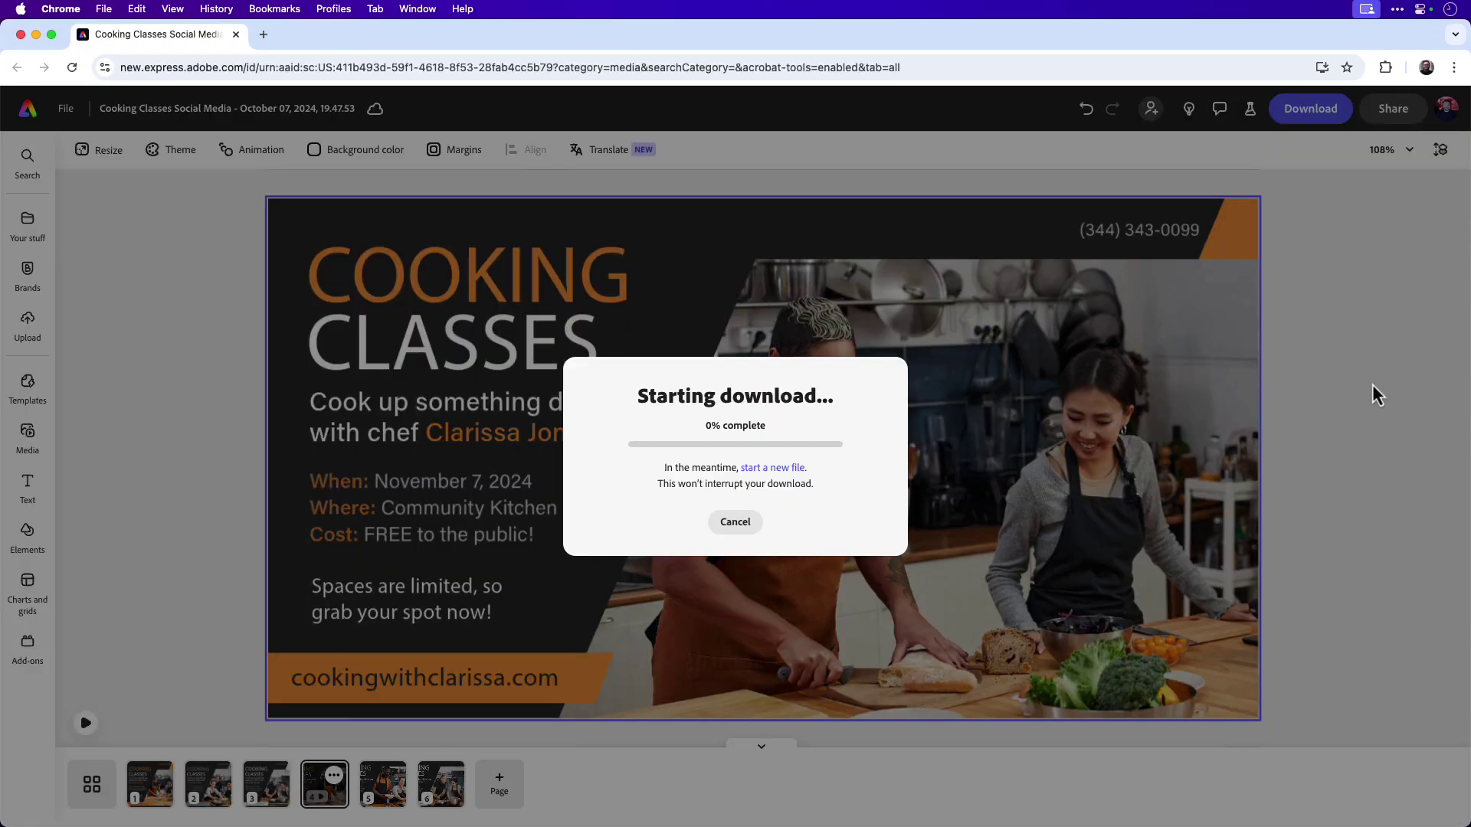